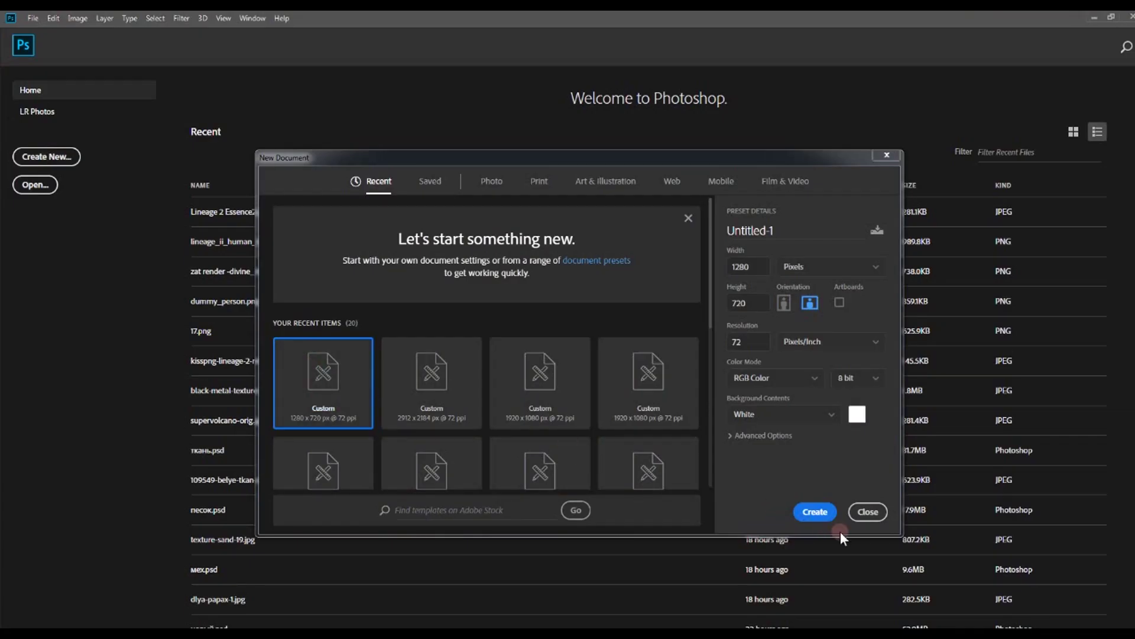
# Step: Create a blank 1280×720 px, 72 ppi document with a white background
pyautogui.click(830, 515)
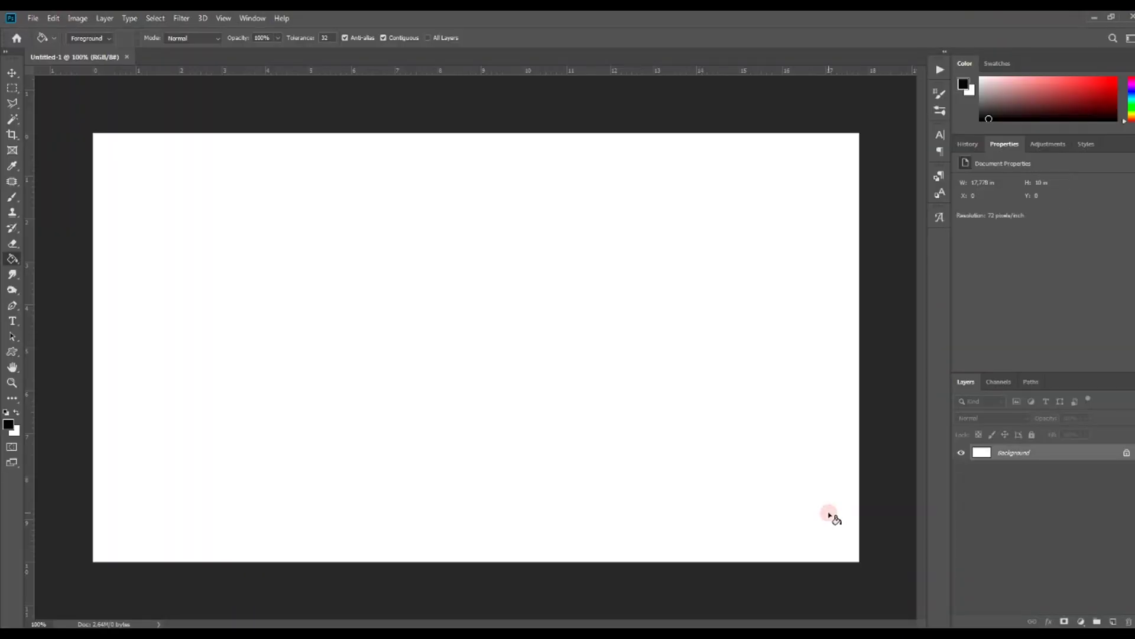
# Step: Add an empty layer and type GAME near the top centre of the canvas
pyautogui.click(1113, 623)
pyautogui.click(12, 321)
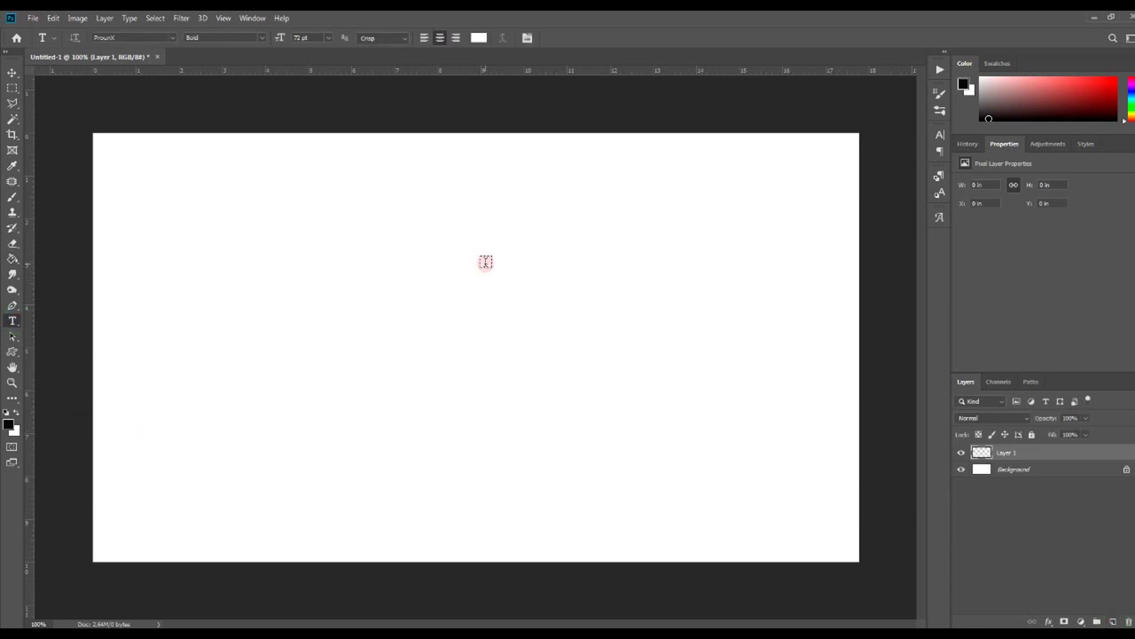
pyautogui.click(486, 262)
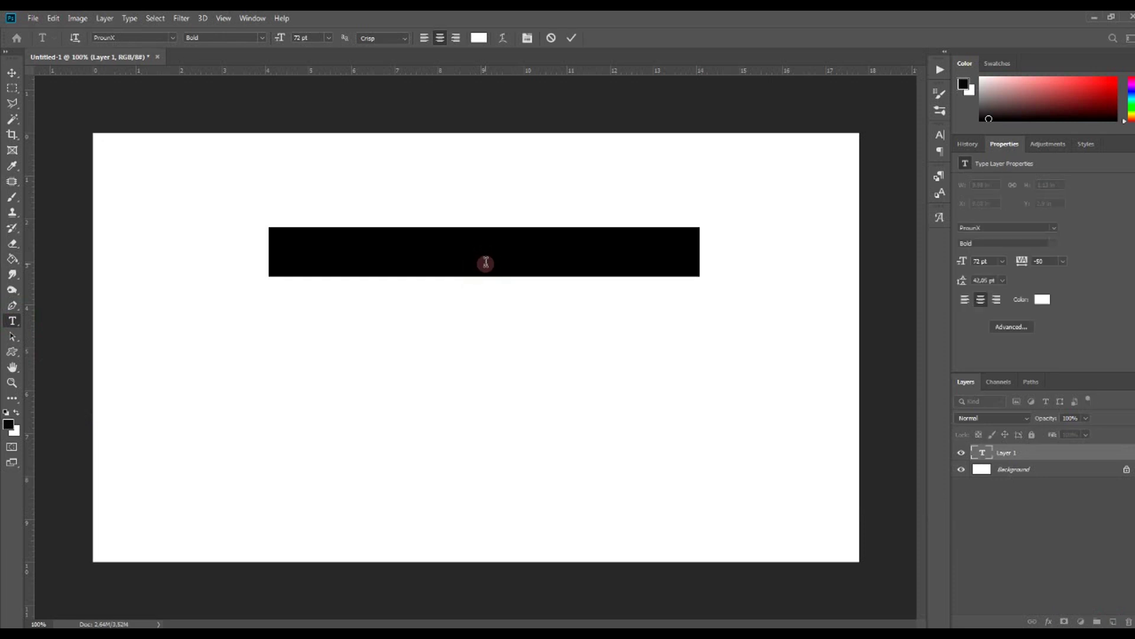
pyautogui.write('TEXT')
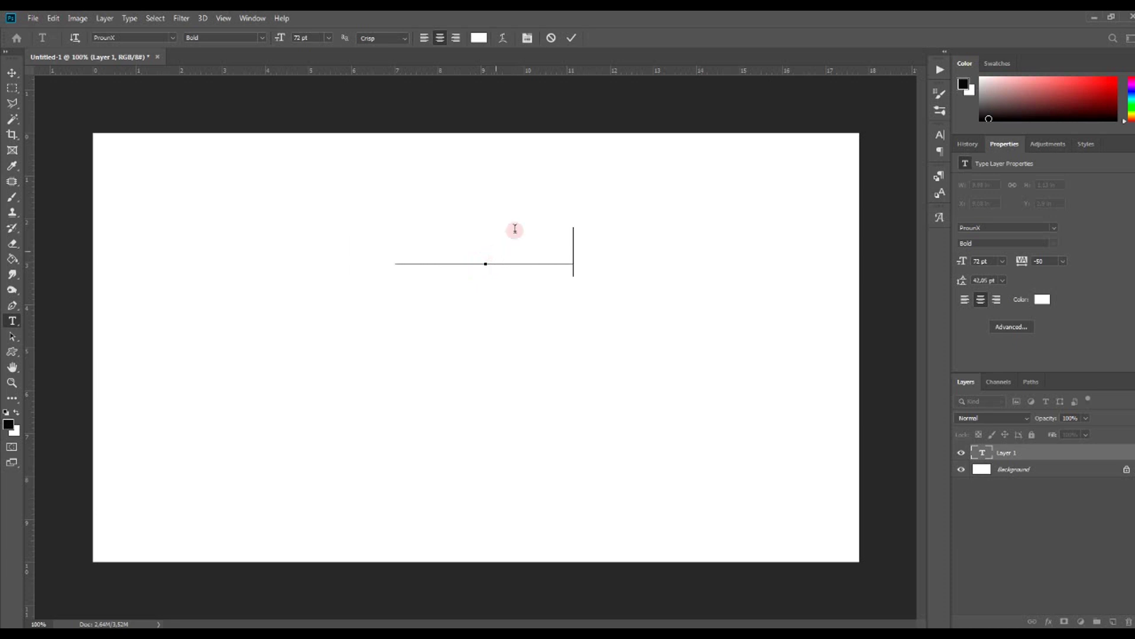
pyautogui.click(572, 39)
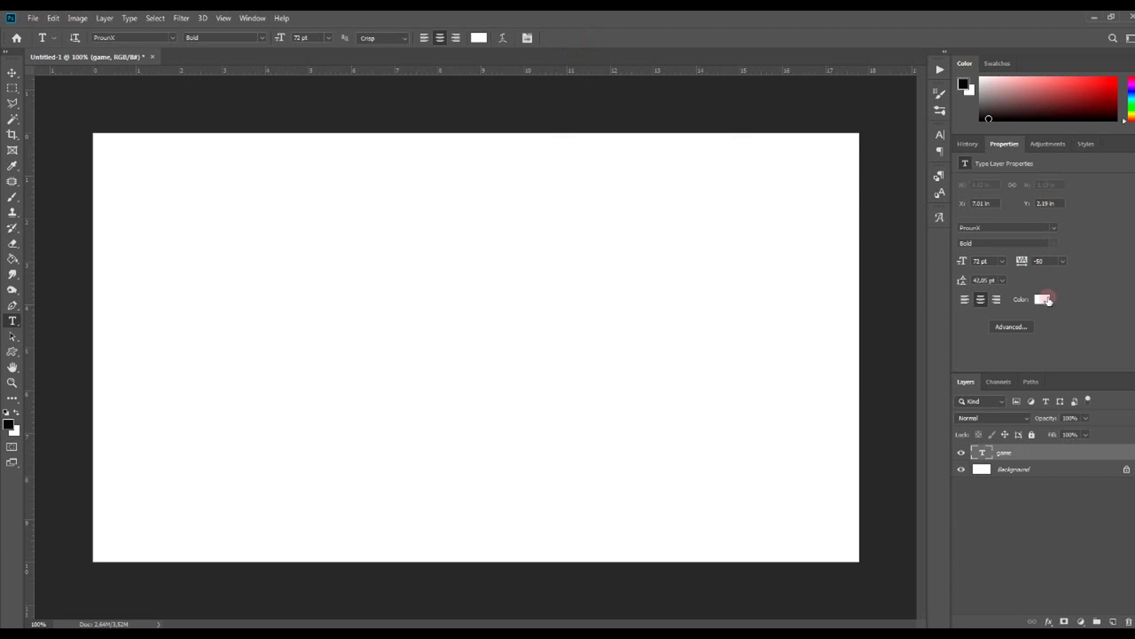
# Step: Set the GAME text colour to near-black 060606 and add another empty layer
pyautogui.click(1047, 300)
pyautogui.click(719, 294)
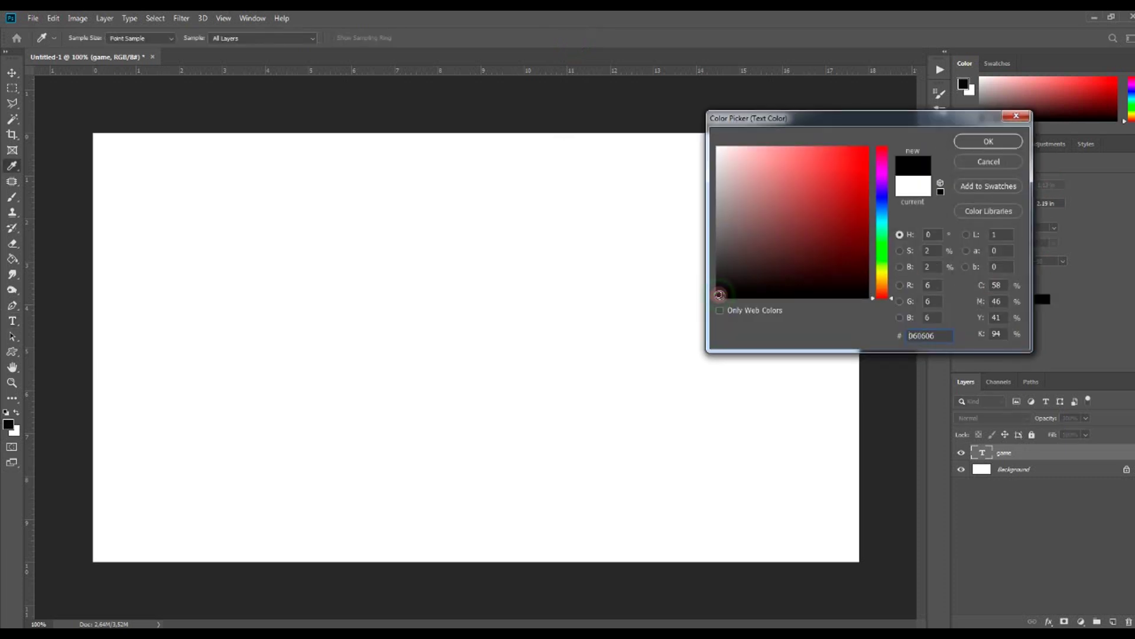
pyautogui.click(975, 142)
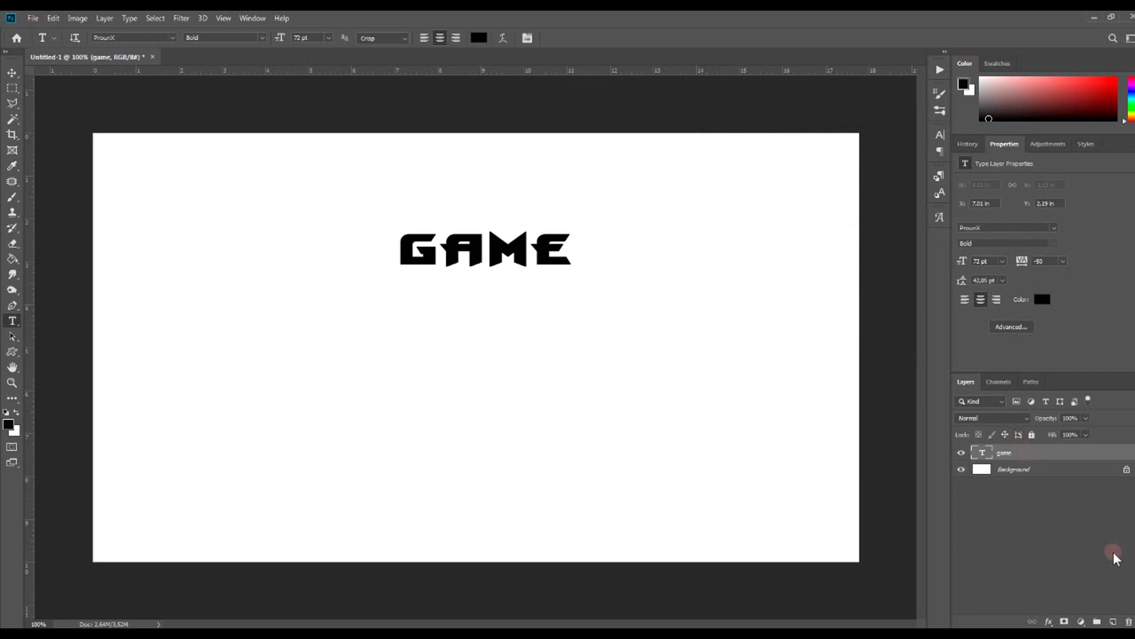
pyautogui.click(1113, 621)
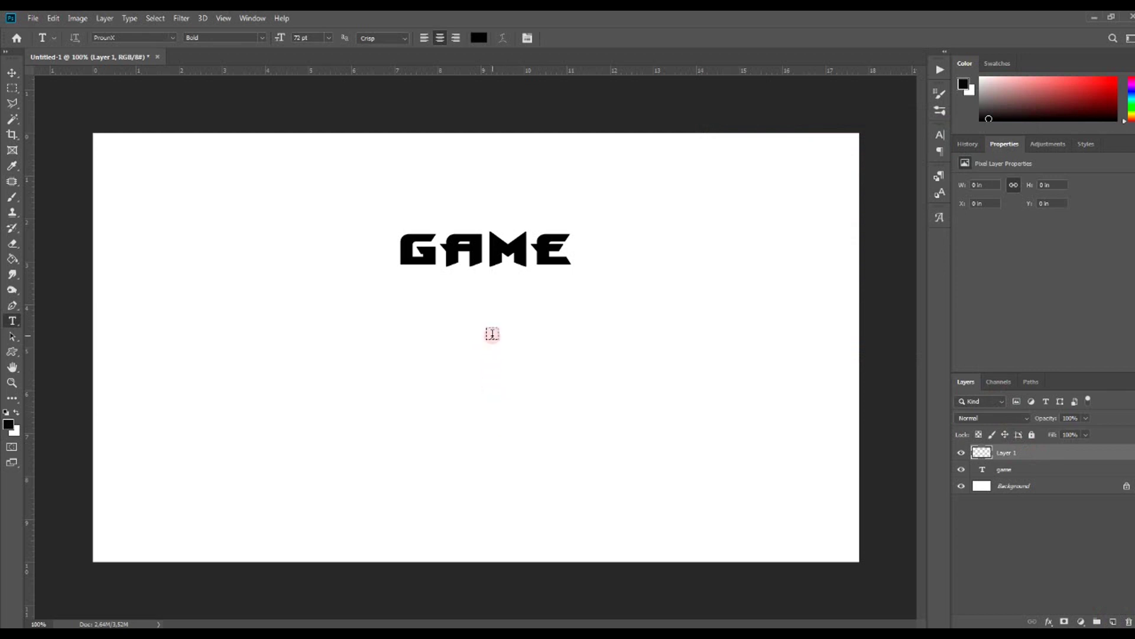
# Step: Type LOGO below GAME and select both the game and logo text layers
pyautogui.click(491, 332)
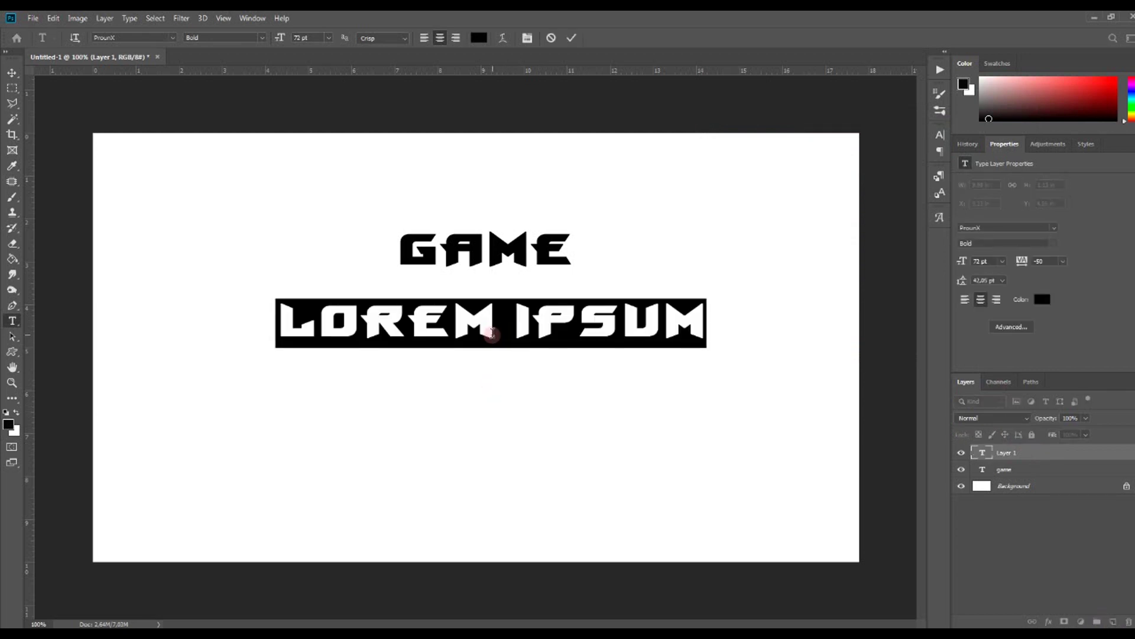
pyautogui.write('lo')
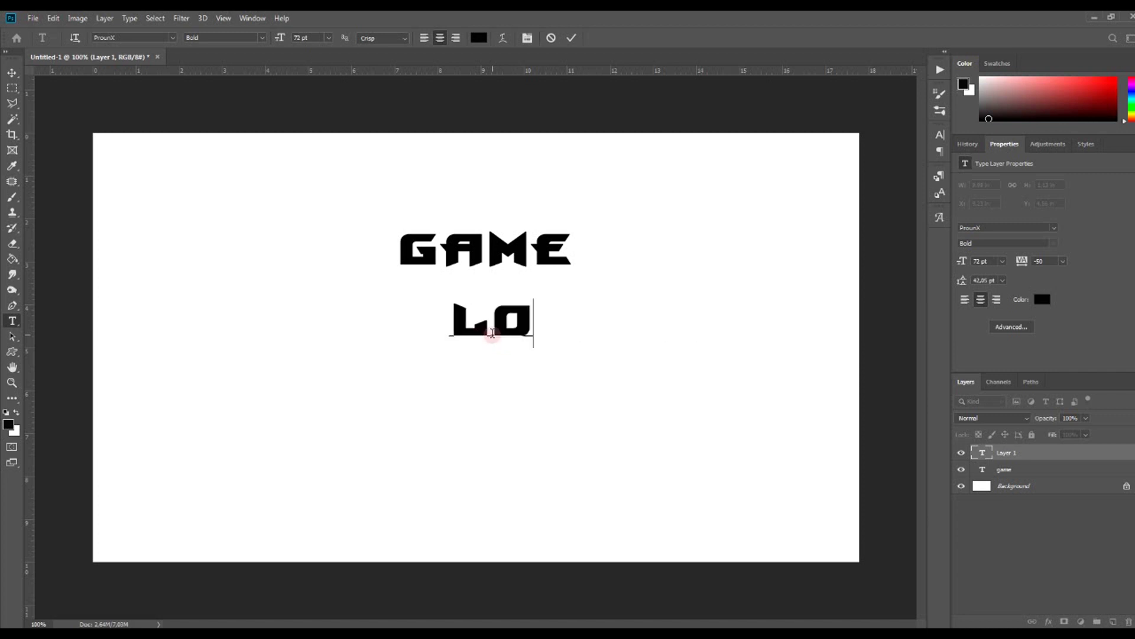
pyautogui.write('go')
pyautogui.click(571, 38)
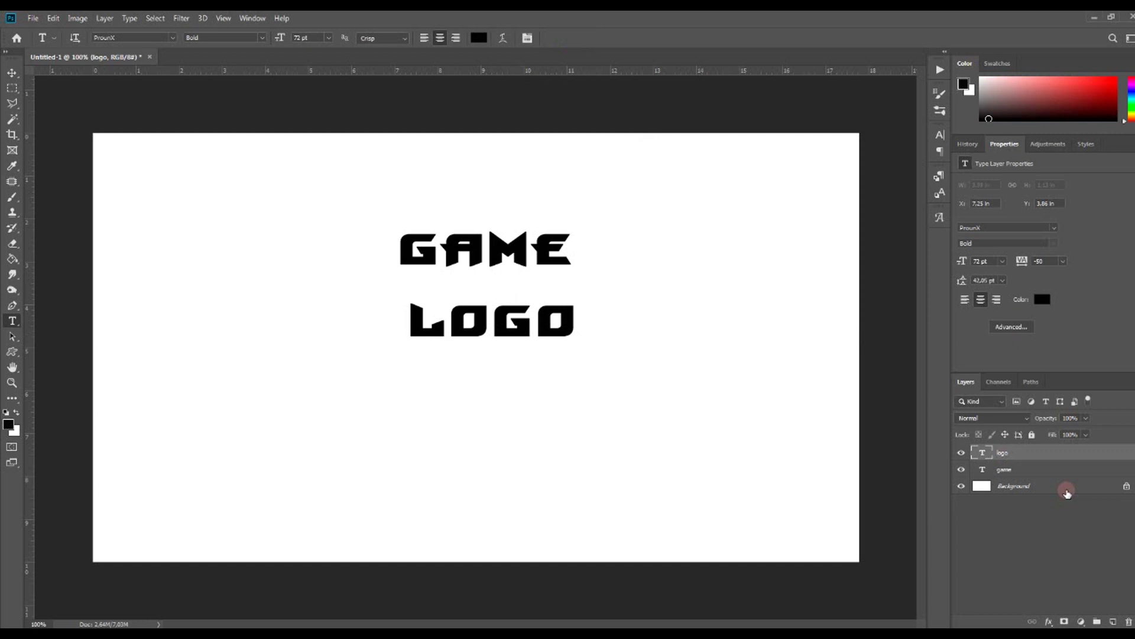
pyautogui.click(1068, 470)
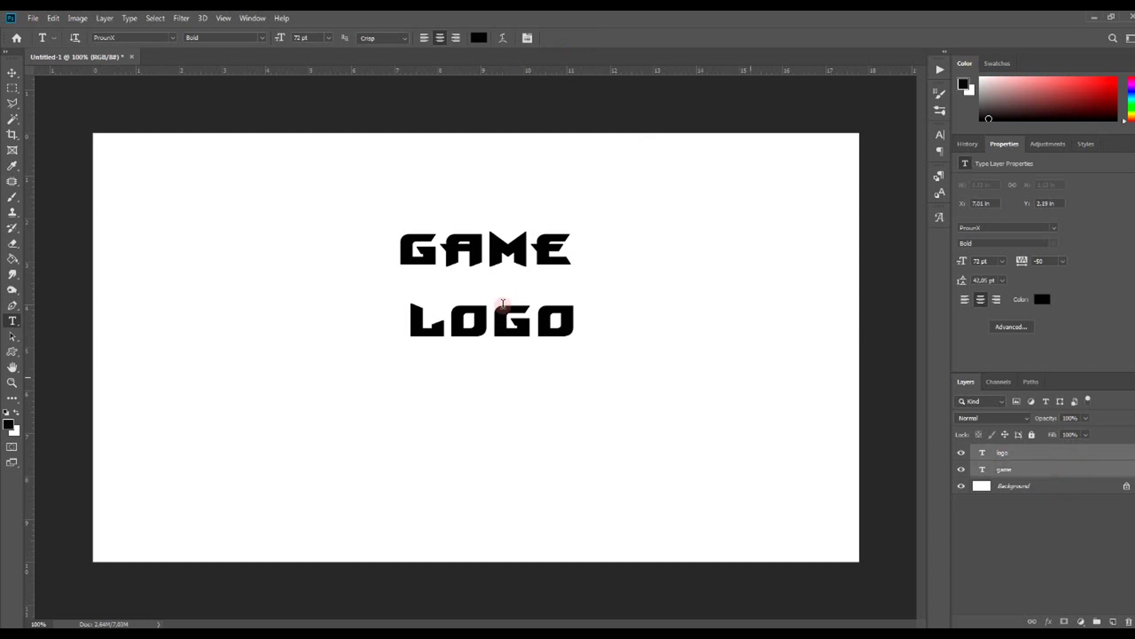
# Step: Free-transform both words proportionally to about 299% and centre them on the canvas
pyautogui.click(53, 18)
pyautogui.click(82, 259)
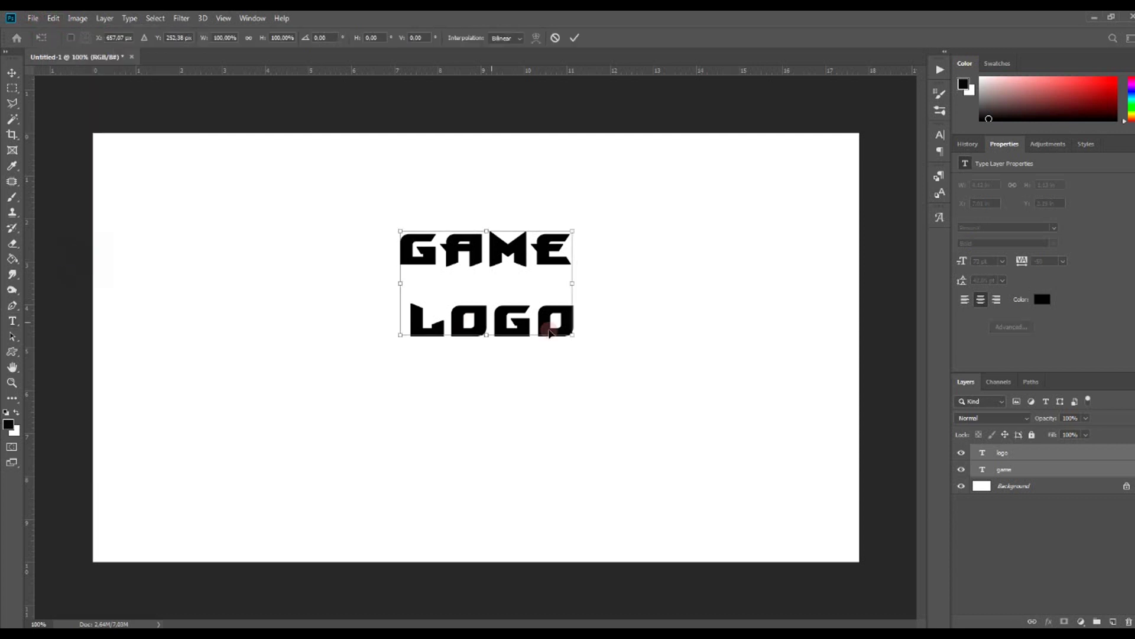
pyautogui.click(248, 38)
pyautogui.moveTo(572, 334)
pyautogui.mouseDown()
pyautogui.moveTo(626, 404)
pyautogui.moveTo(621, 483)
pyautogui.mouseUp()
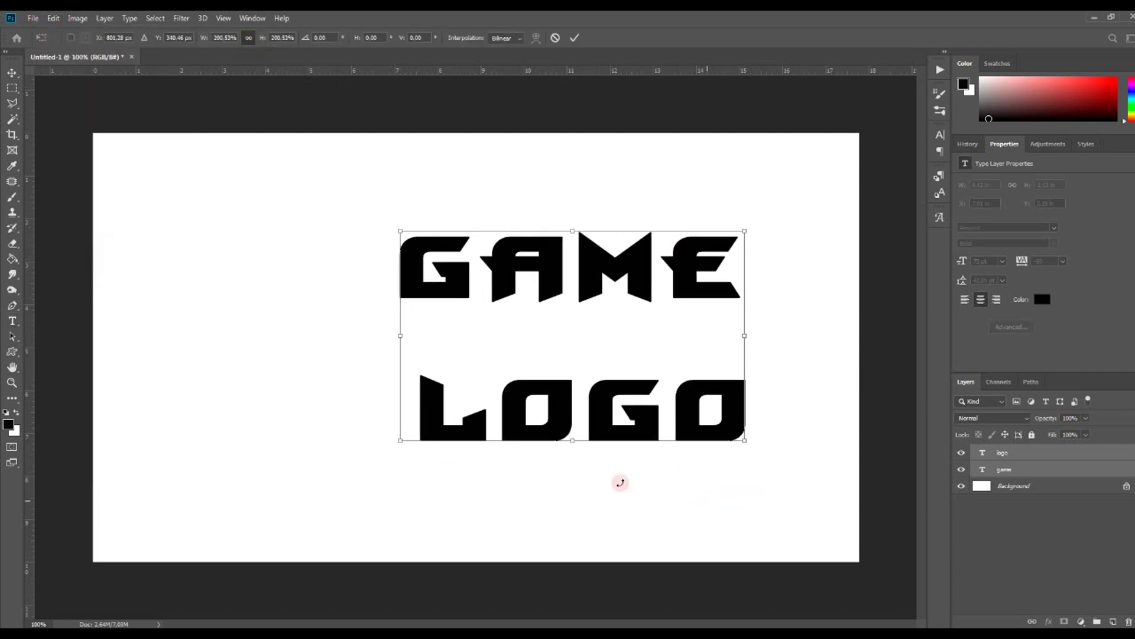
pyautogui.moveTo(399, 441); pyautogui.dragTo(243, 482)
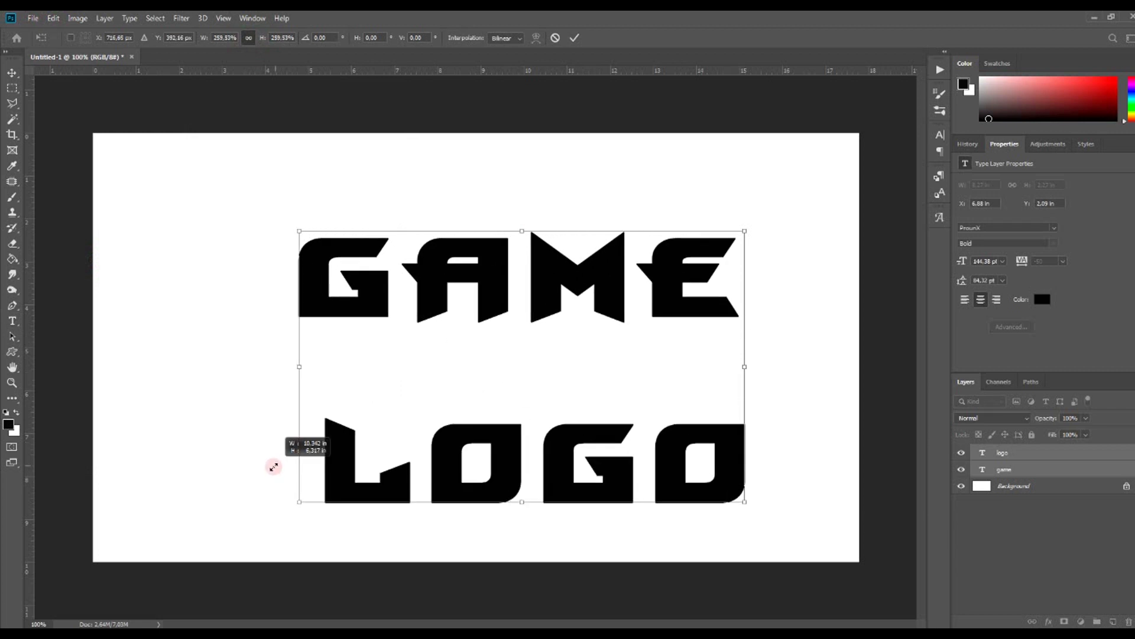
pyautogui.moveTo(745, 231); pyautogui.dragTo(782, 209)
pyautogui.moveTo(634, 256); pyautogui.dragTo(594, 240)
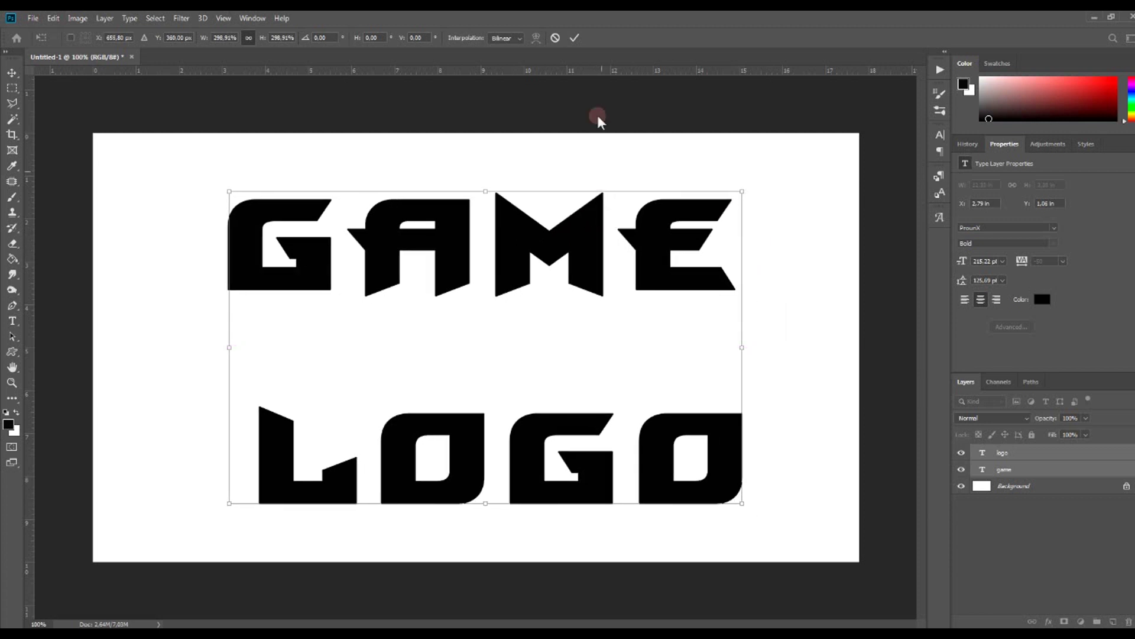
pyautogui.click(575, 37)
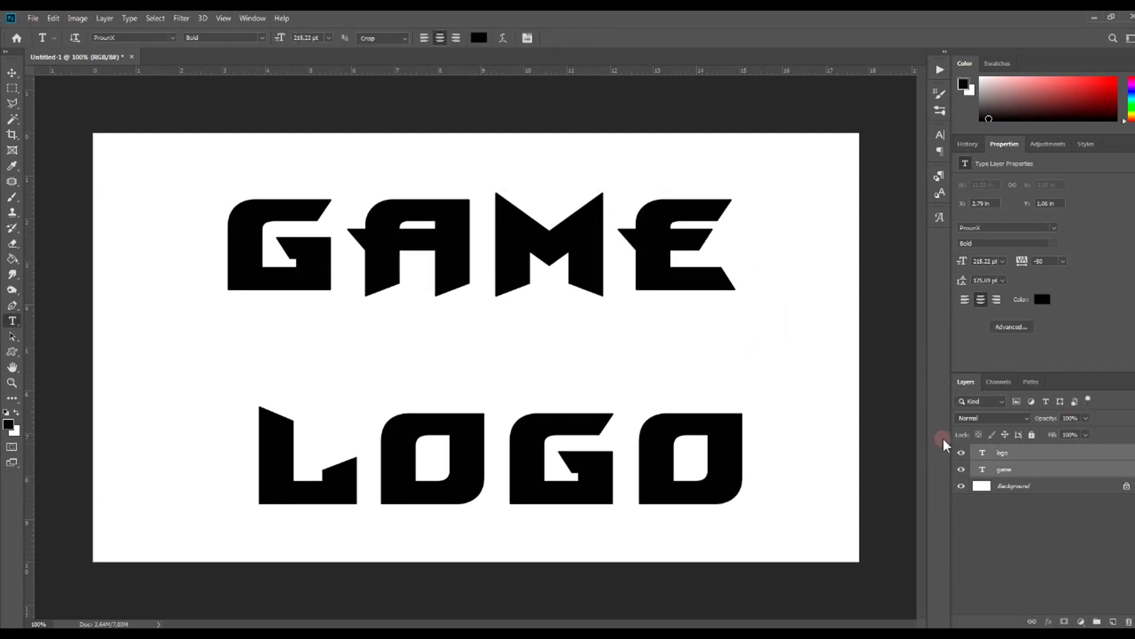
# Step: Convert the text layers into one smart object and drop screenshot 7.jpg onto the canvas
pyautogui.rightClick(1058, 469)
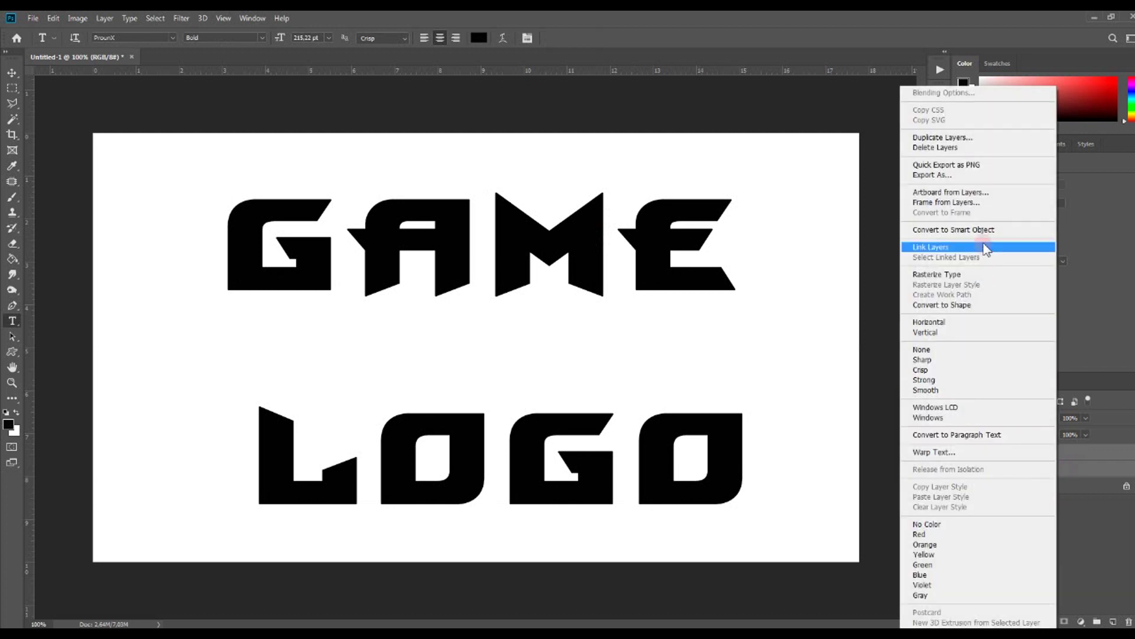
pyautogui.click(984, 231)
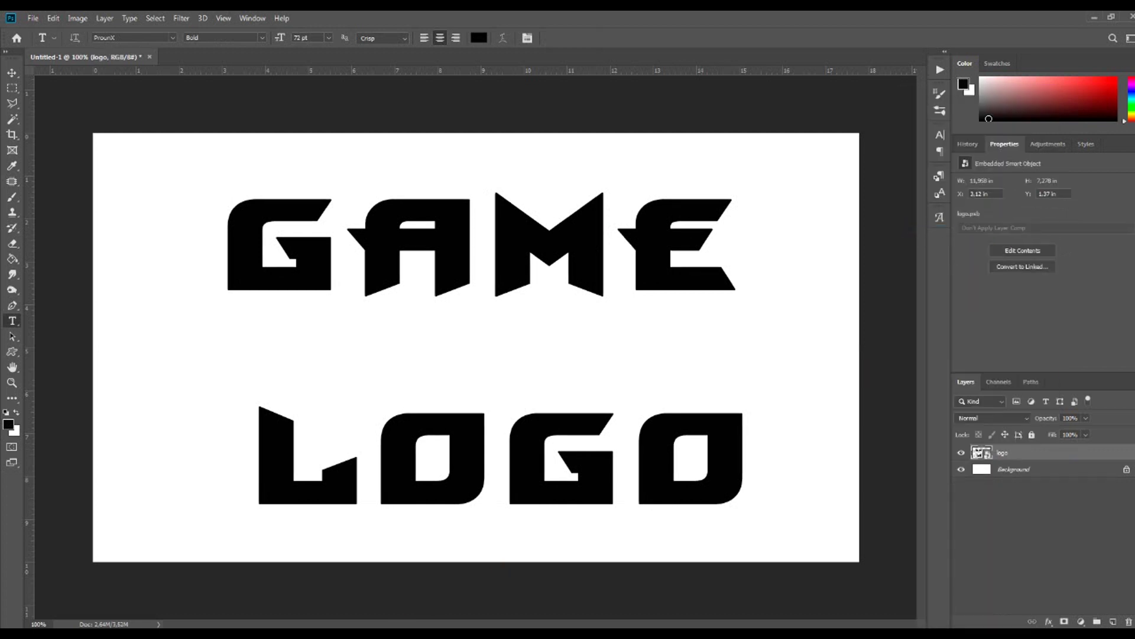
pyautogui.hotkey('alt', 'Tab')
pyautogui.moveTo(1023, 144); pyautogui.dragTo(361, 367)
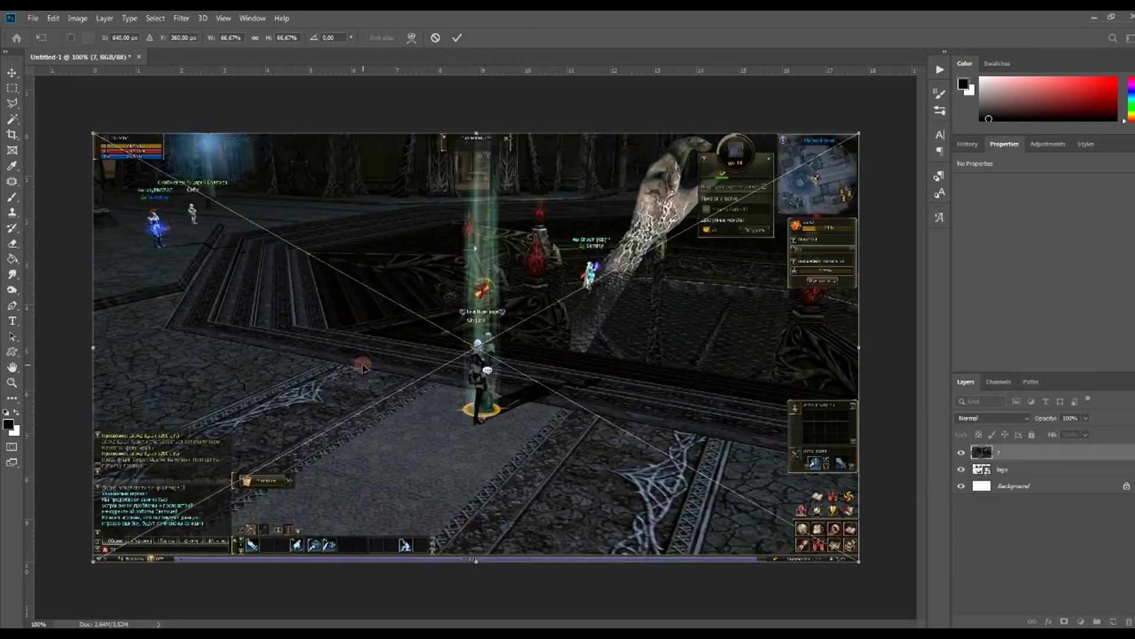
# Step: Clip screenshot 7.jpg into the GAME LOGO letters and shift it into position
pyautogui.click(1026, 459)
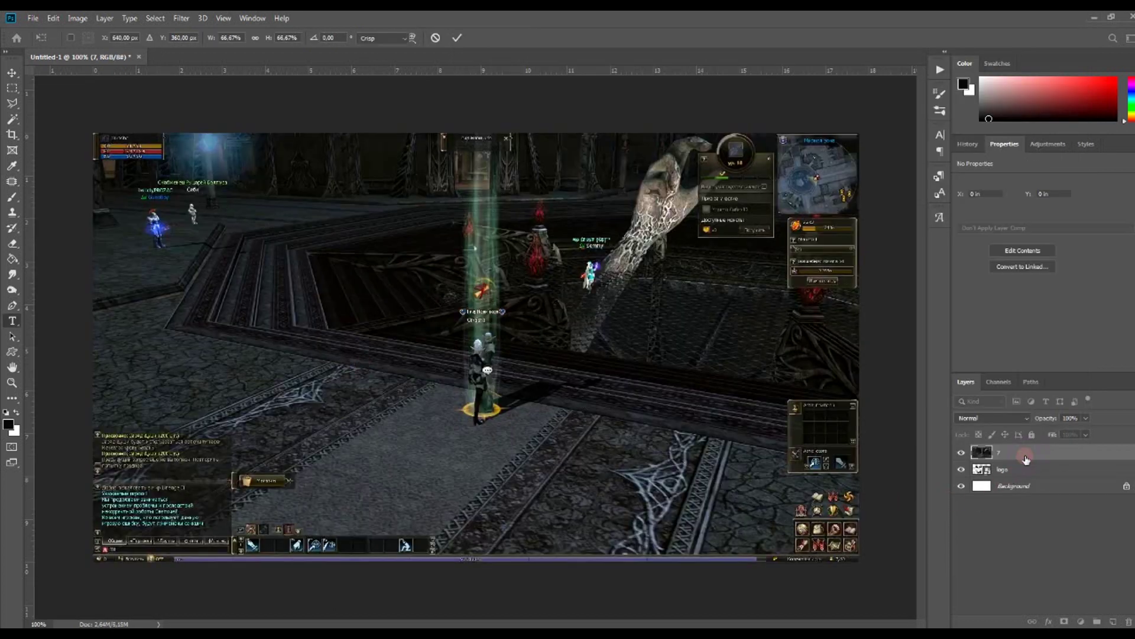
pyautogui.rightClick(1026, 459)
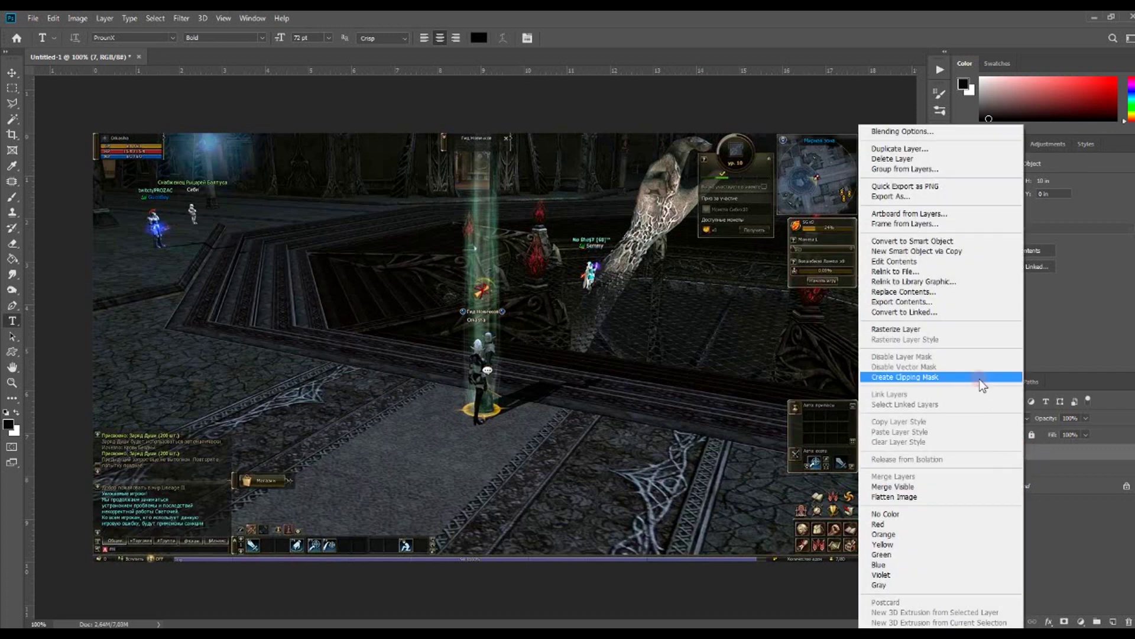
pyautogui.click(978, 376)
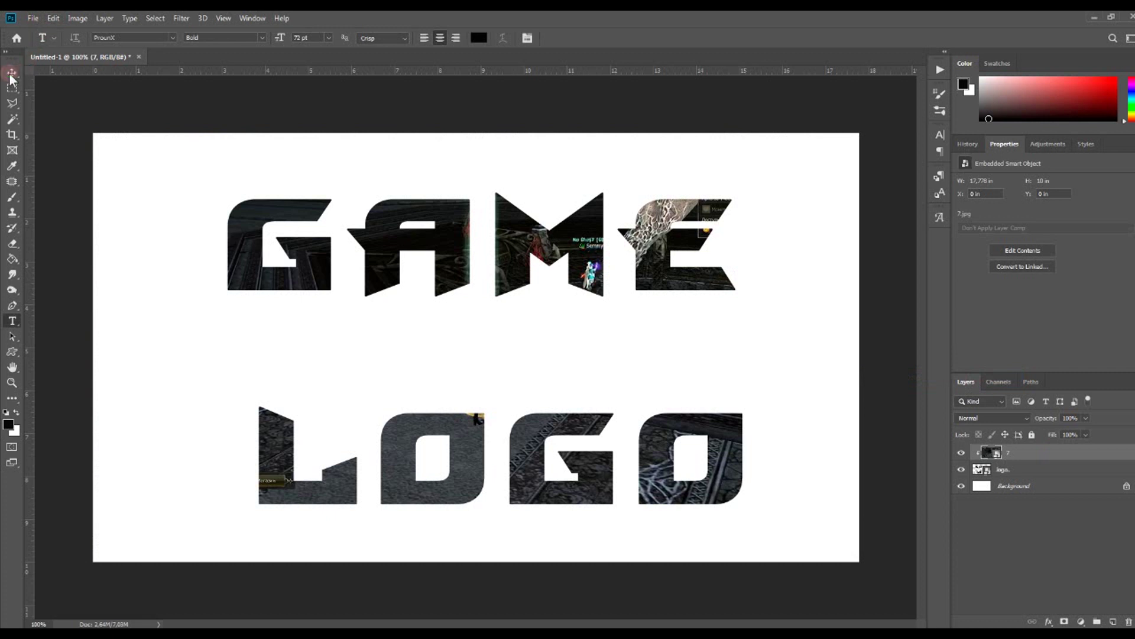
pyautogui.press('v')
pyautogui.moveTo(448, 274)
pyautogui.mouseDown()
pyautogui.moveTo(531, 263)
pyautogui.moveTo(579, 275)
pyautogui.moveTo(501, 265)
pyautogui.moveTo(493, 235)
pyautogui.moveTo(470, 242)
pyautogui.mouseUp()
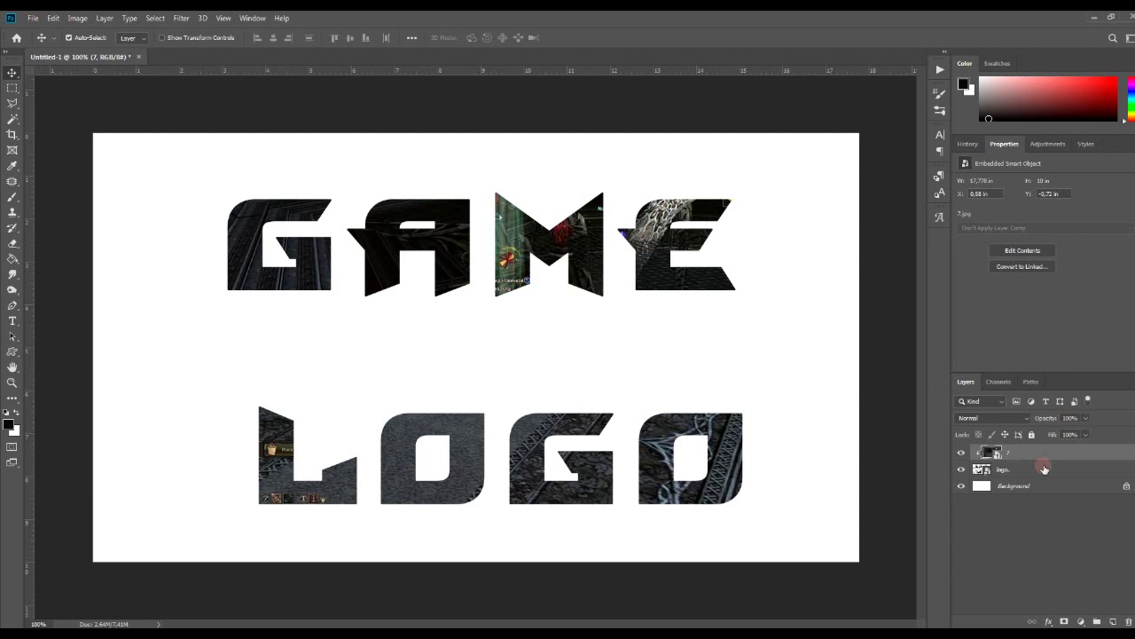
# Step: Combine the logo and screenshot layers into a single smart object named 7
pyautogui.keyDown('shift'); pyautogui.click(1045, 469); pyautogui.keyUp('shift')
pyautogui.rightClick(1045, 469)
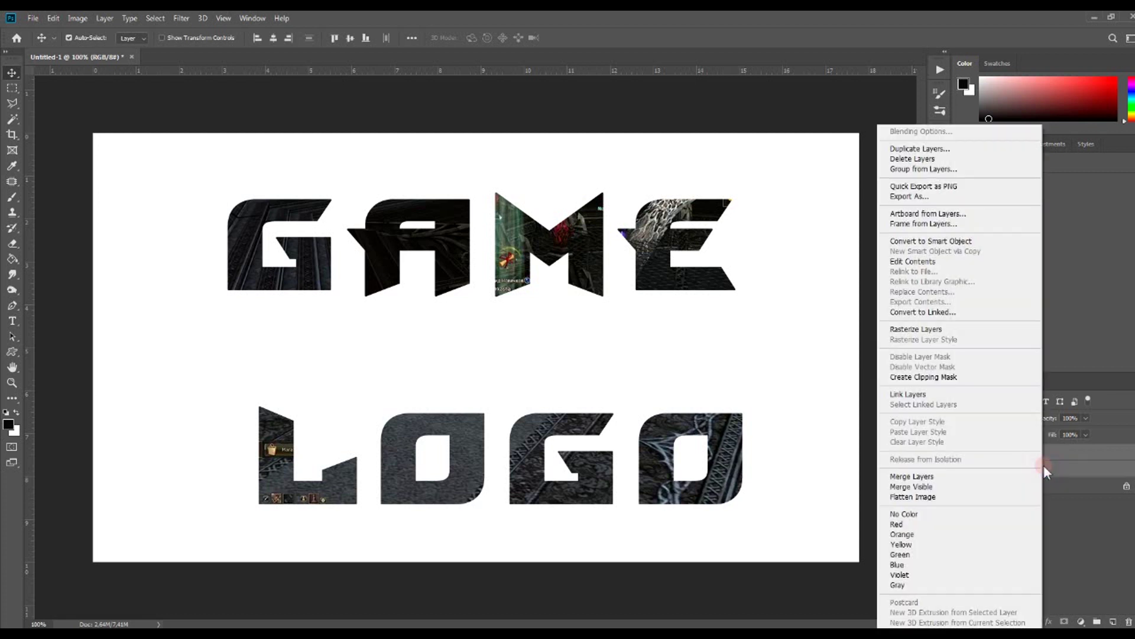
pyautogui.click(990, 241)
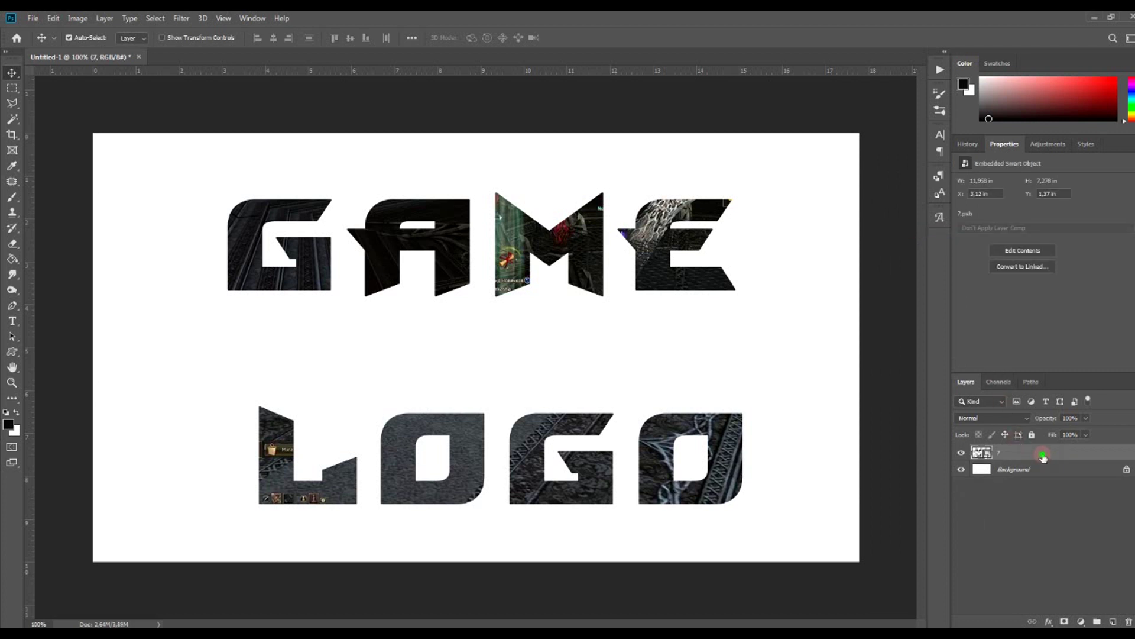
pyautogui.doubleClick(1044, 455)
# Step: Add Bevel & Emboss, trying Chisel Hard and Smooth techniques with a thinner size
pyautogui.click(728, 123)
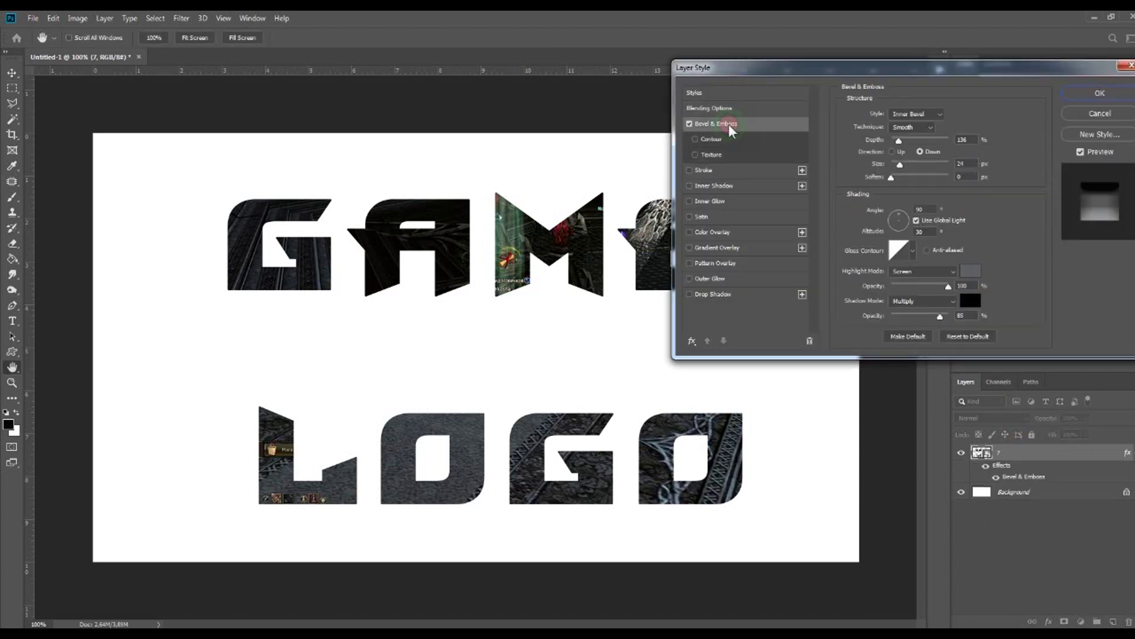
pyautogui.click(899, 141)
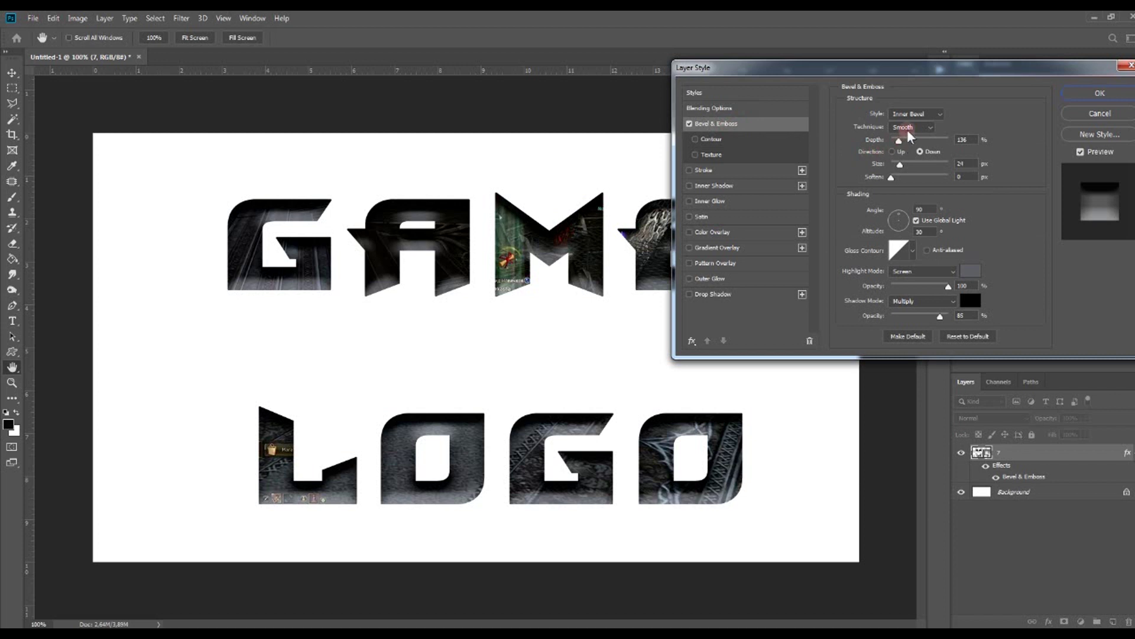
pyautogui.click(910, 129)
pyautogui.click(913, 145)
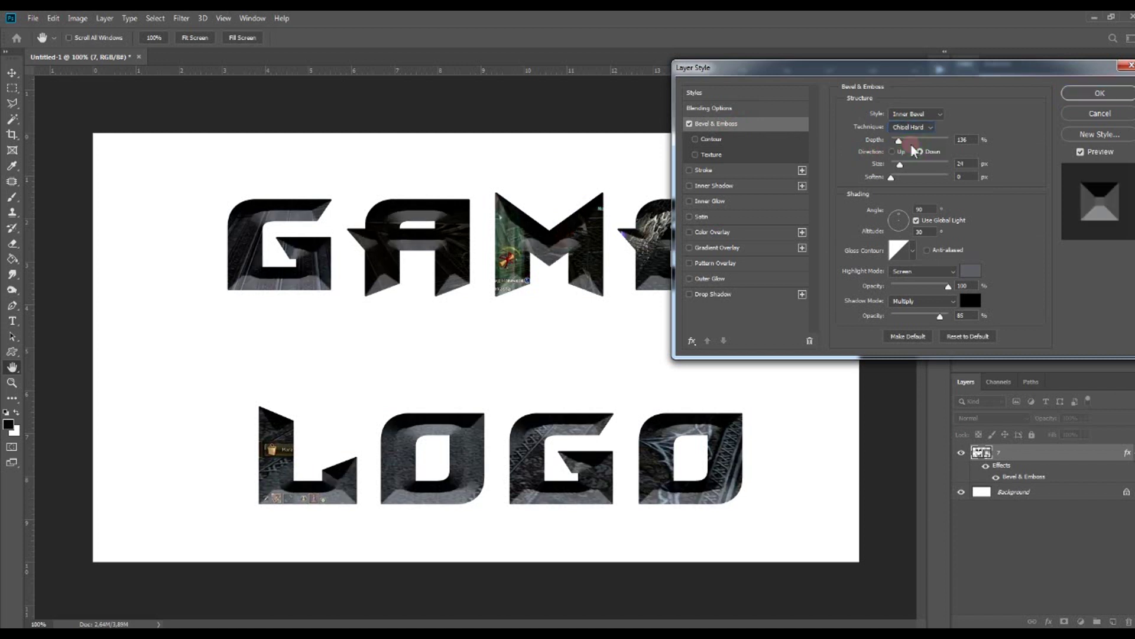
pyautogui.click(909, 128)
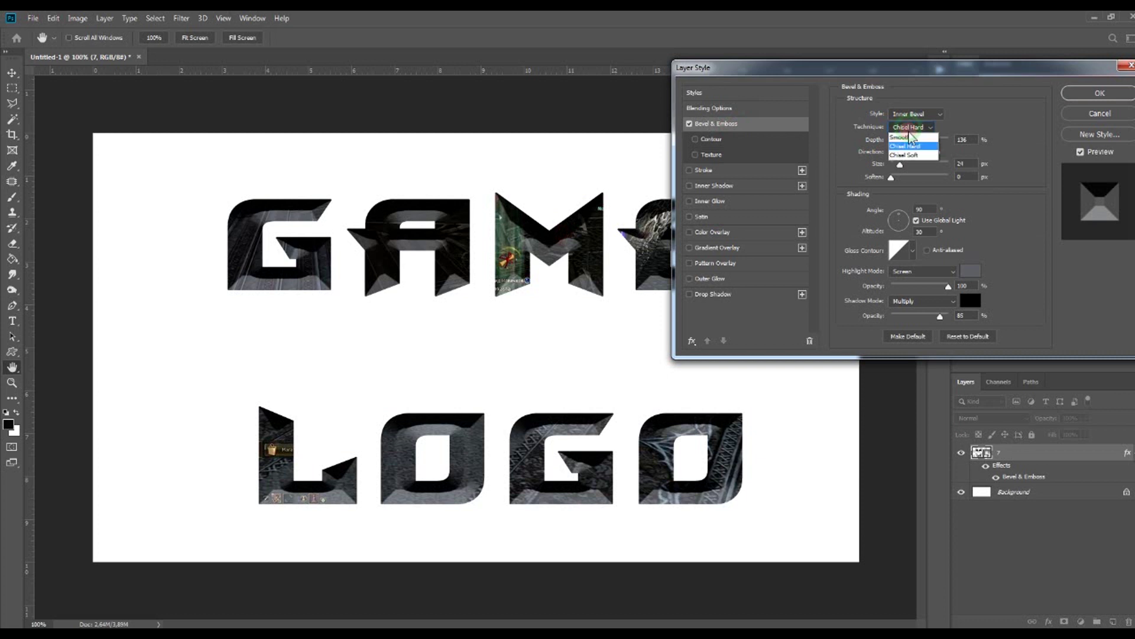
pyautogui.click(909, 124)
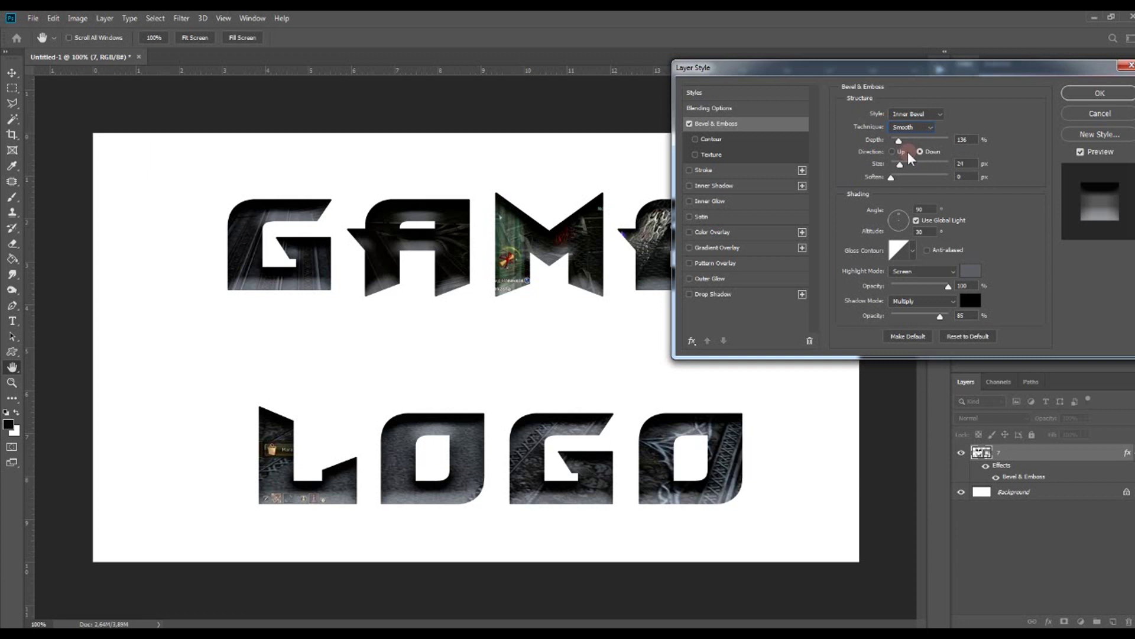
pyautogui.moveTo(900, 166); pyautogui.dragTo(900, 170)
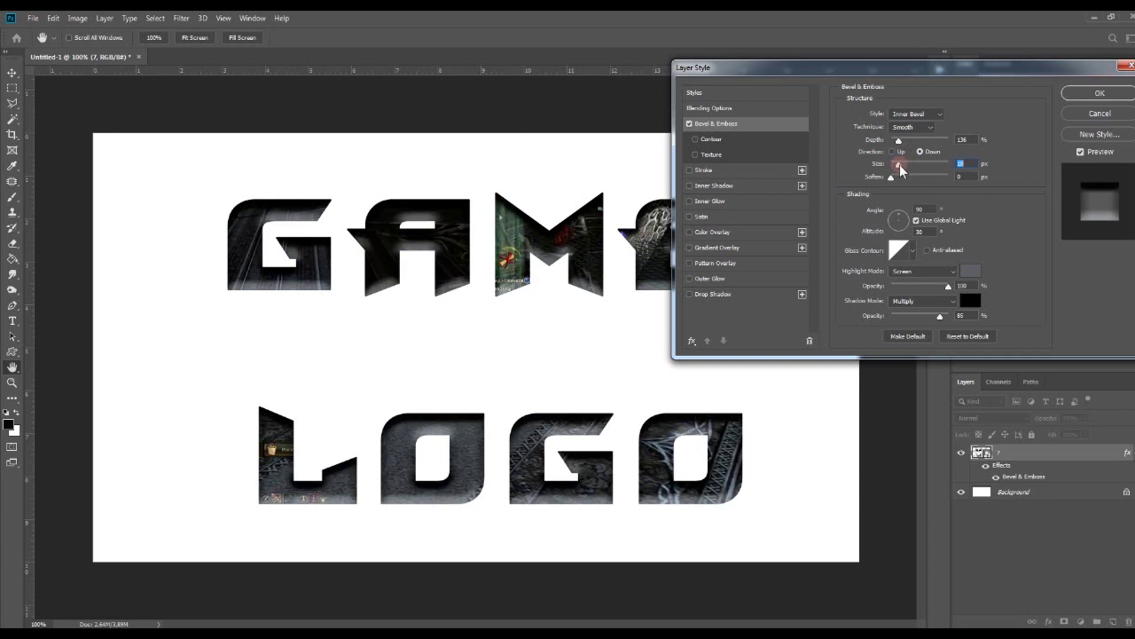
# Step: Set the bevel back to Chisel Hard with 5 px soften and a much smaller size
pyautogui.click(910, 127)
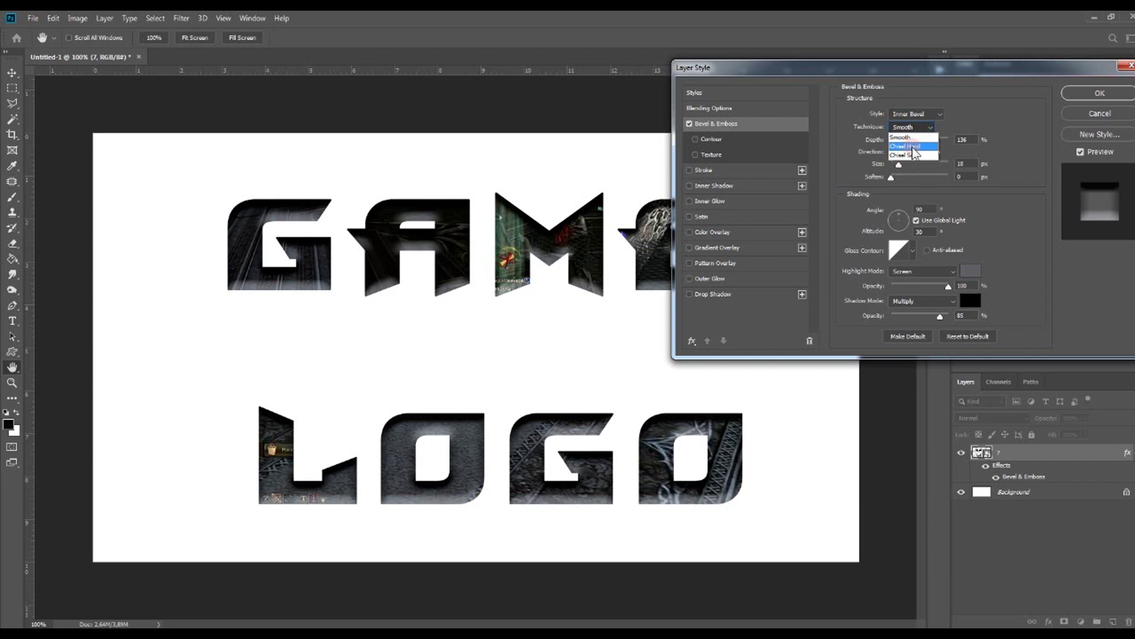
pyautogui.click(911, 145)
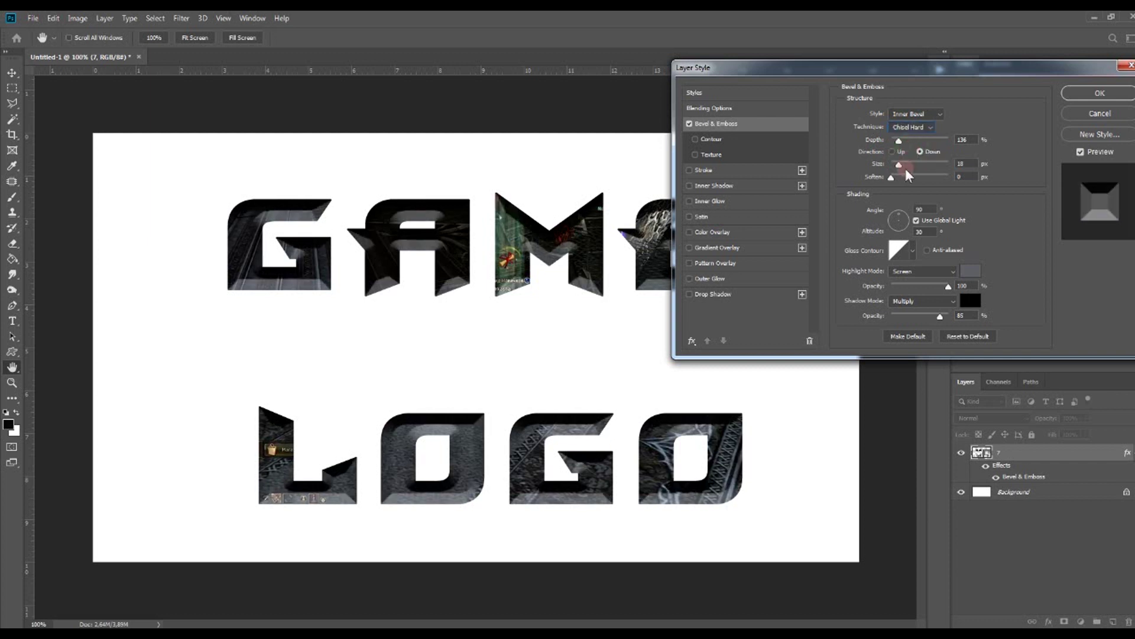
pyautogui.moveTo(891, 177); pyautogui.dragTo(910, 178)
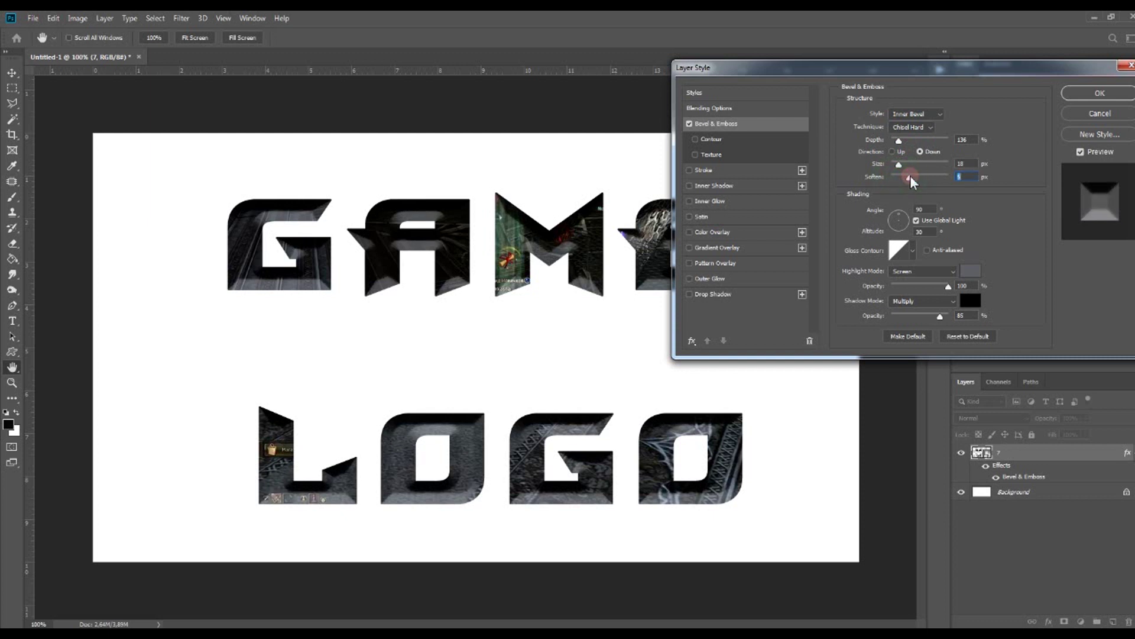
pyautogui.click(898, 165)
pyautogui.moveTo(901, 170); pyautogui.dragTo(897, 171)
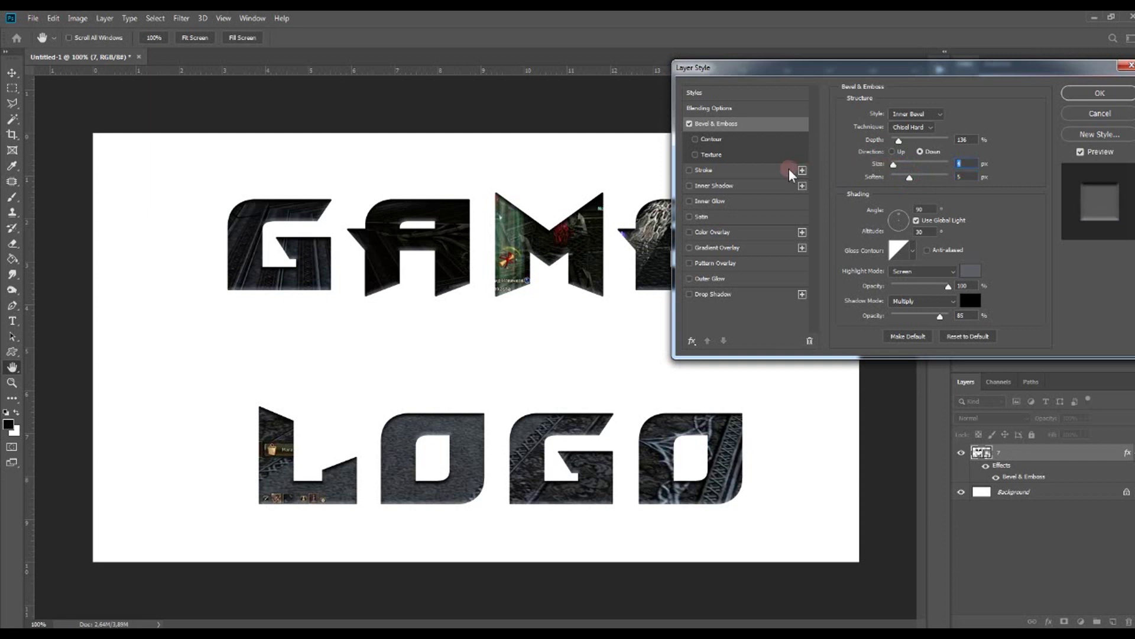
# Step: Add an Inner Shadow at 10 px distance, -142°, size 29, 50% opacity, plus Inner Glow
pyautogui.click(690, 187)
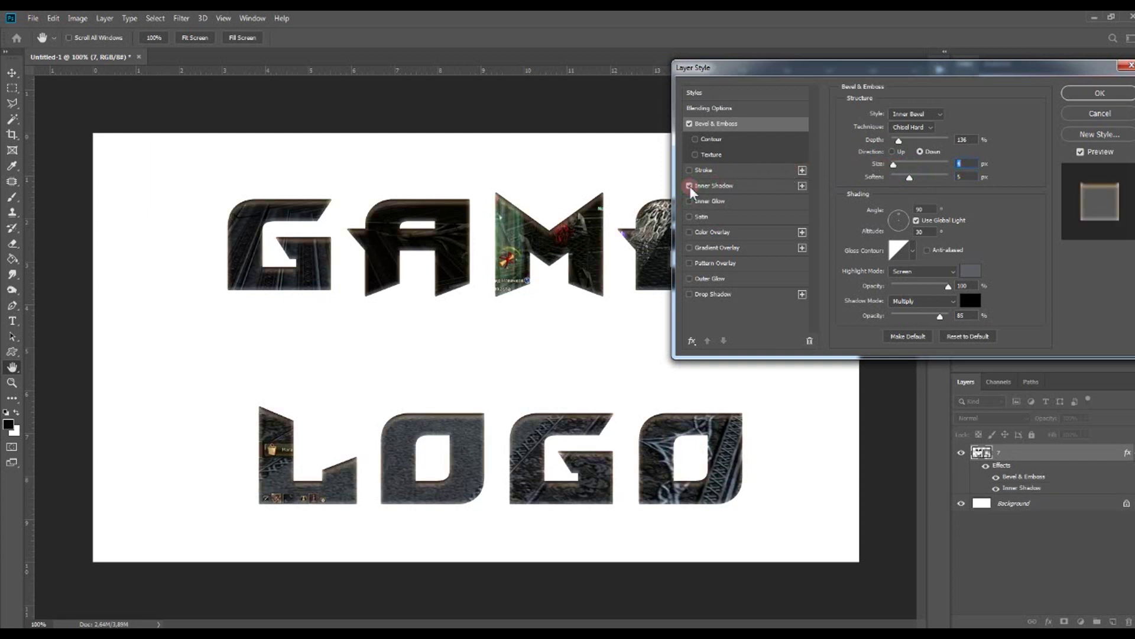
pyautogui.click(719, 189)
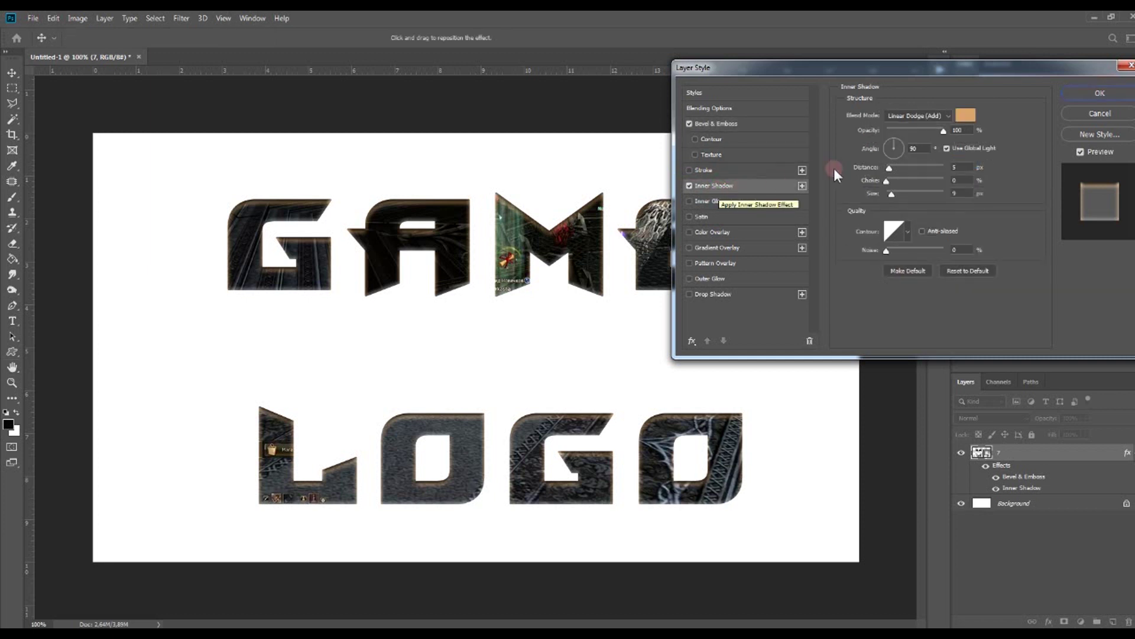
pyautogui.click(889, 168)
pyautogui.moveTo(889, 169); pyautogui.dragTo(892, 168)
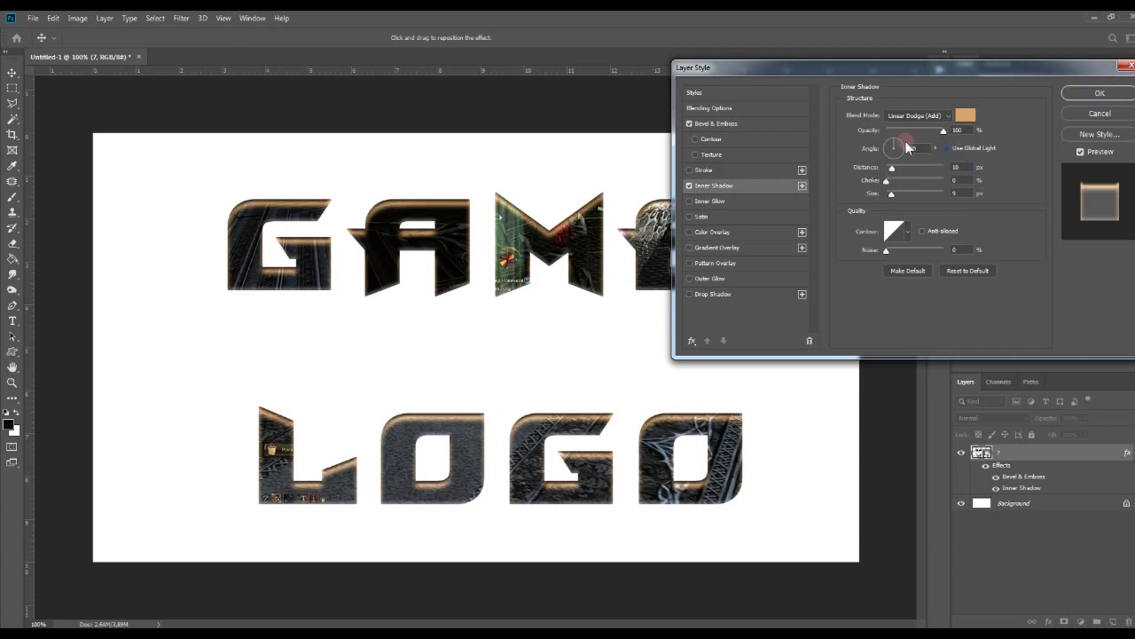
pyautogui.moveTo(894, 147); pyautogui.dragTo(897, 194)
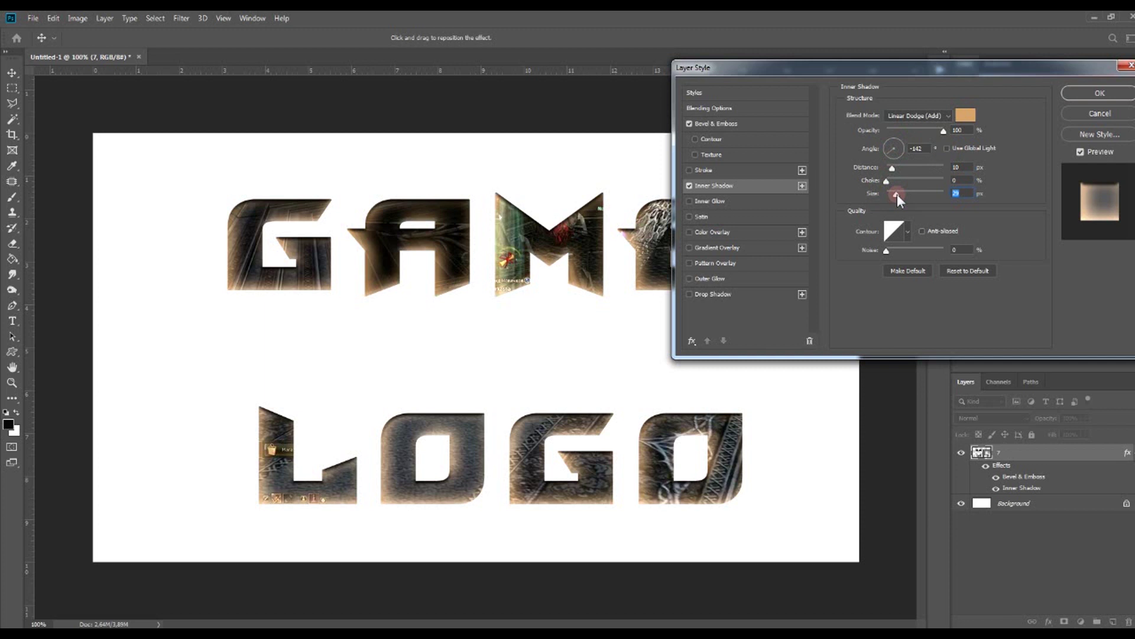
pyautogui.moveTo(942, 131); pyautogui.dragTo(916, 131)
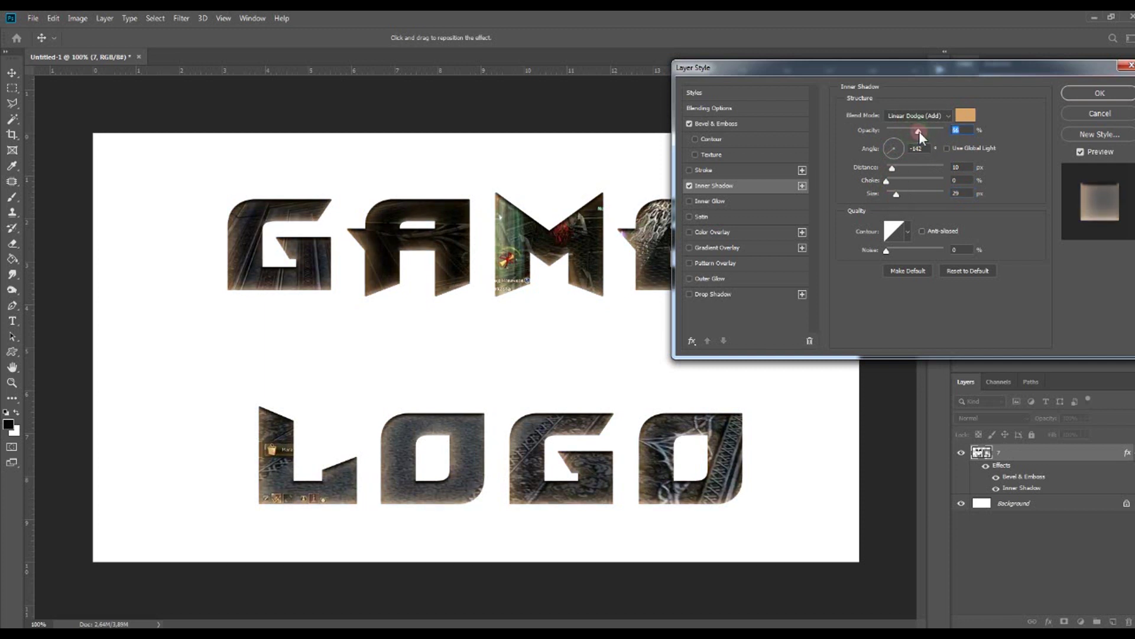
pyautogui.click(719, 201)
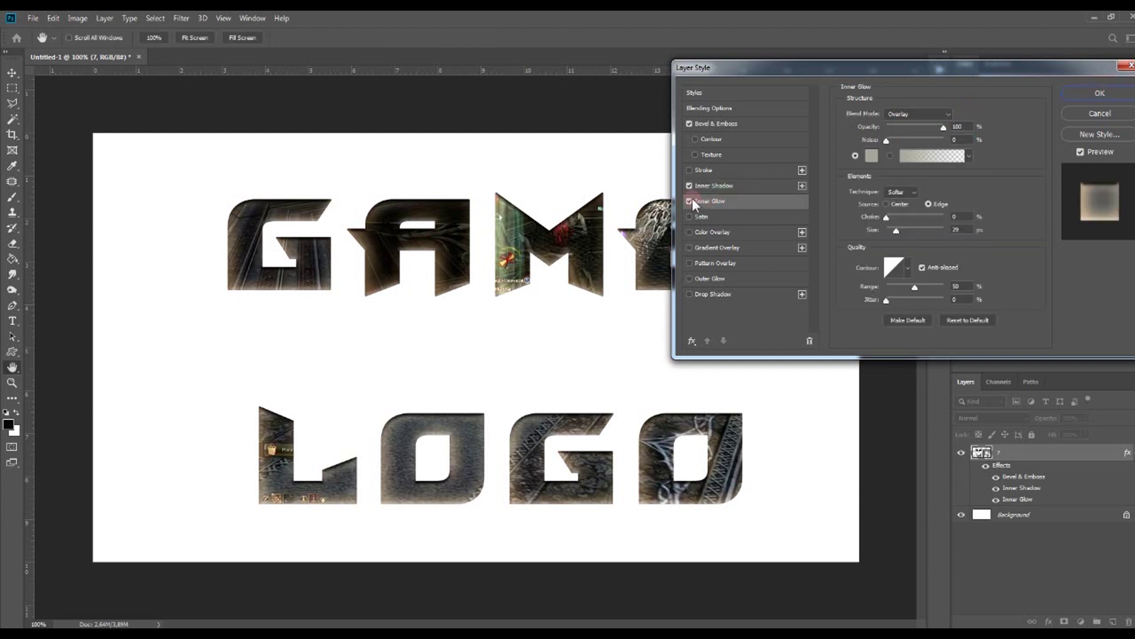
# Step: Compare the Inner Glow on and off, lower its opacity, and enable Drop Shadow
pyautogui.click(689, 201)
pyautogui.write('55')
pyautogui.click(689, 294)
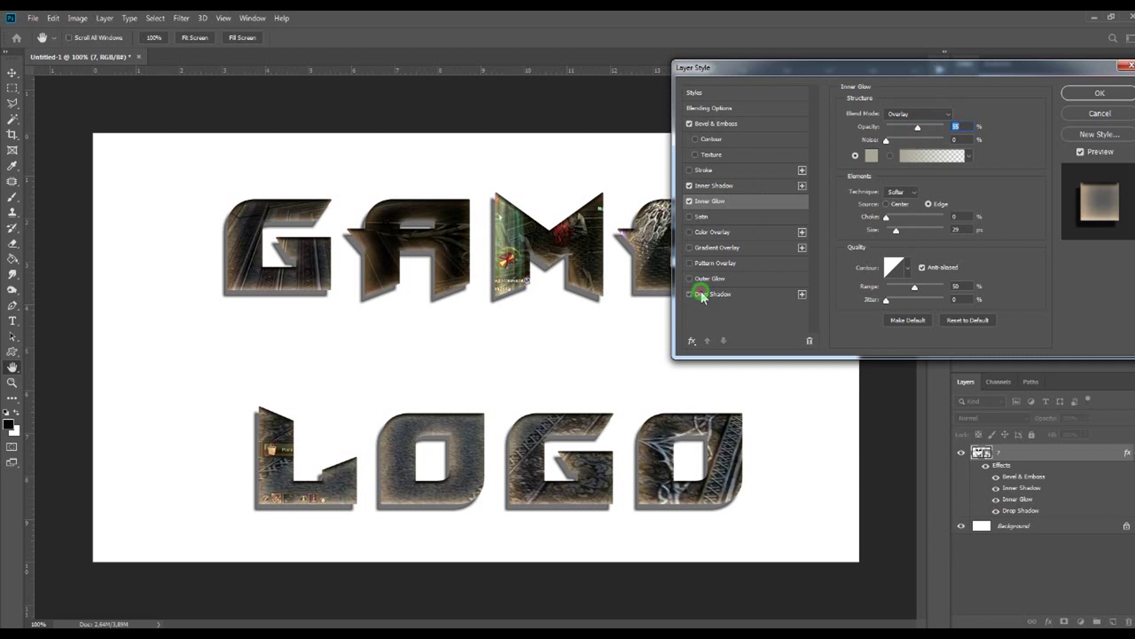
# Step: Set the Drop Shadow to 9 px distance and 79% opacity, then apply the layer style
pyautogui.click(702, 294)
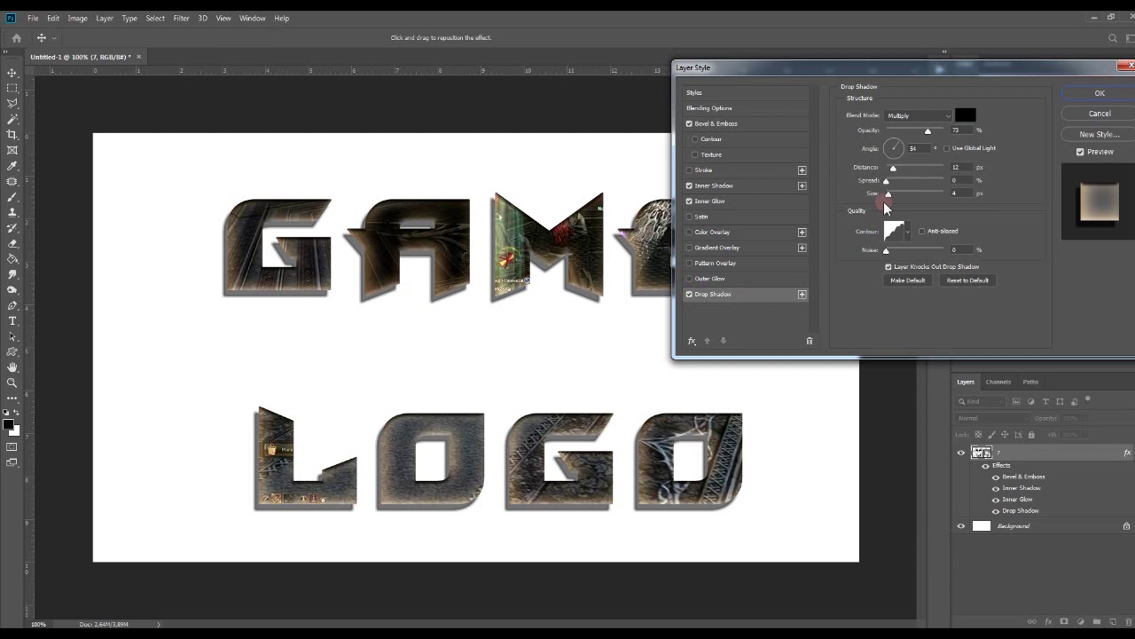
pyautogui.moveTo(893, 171); pyautogui.dragTo(891, 171)
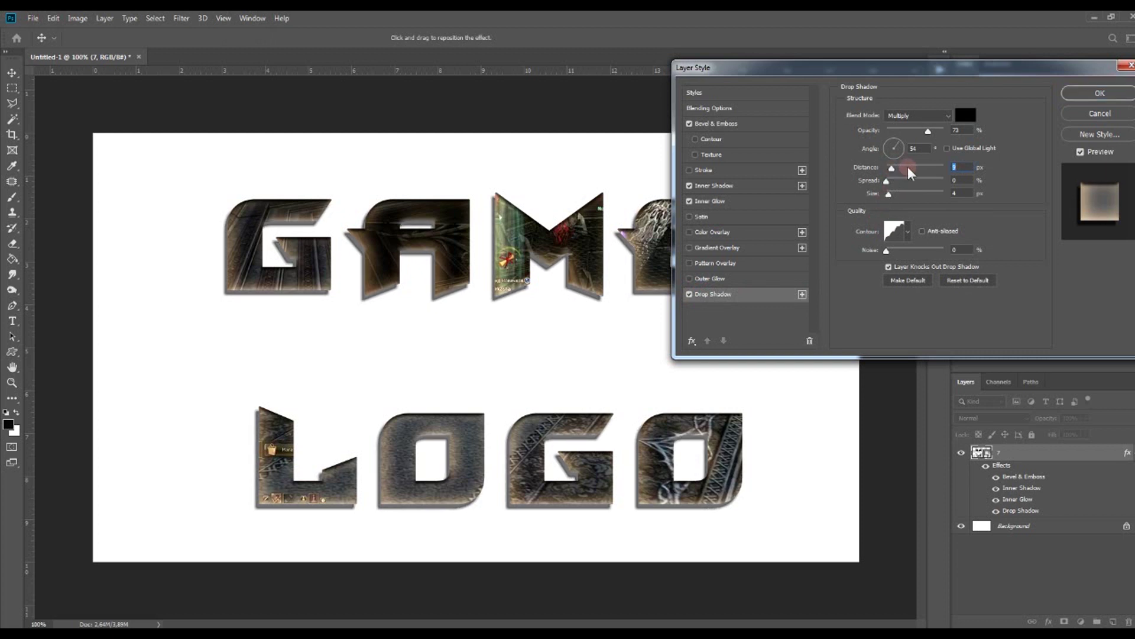
pyautogui.moveTo(895, 172); pyautogui.dragTo(893, 172)
pyautogui.moveTo(931, 131); pyautogui.dragTo(935, 130)
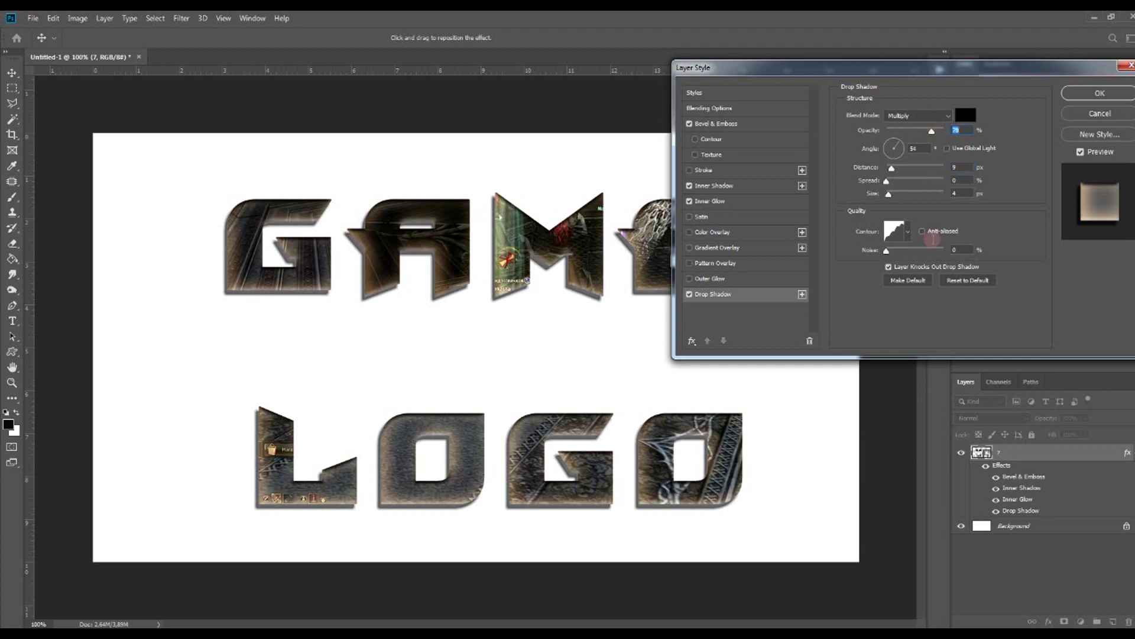
pyautogui.click(1067, 95)
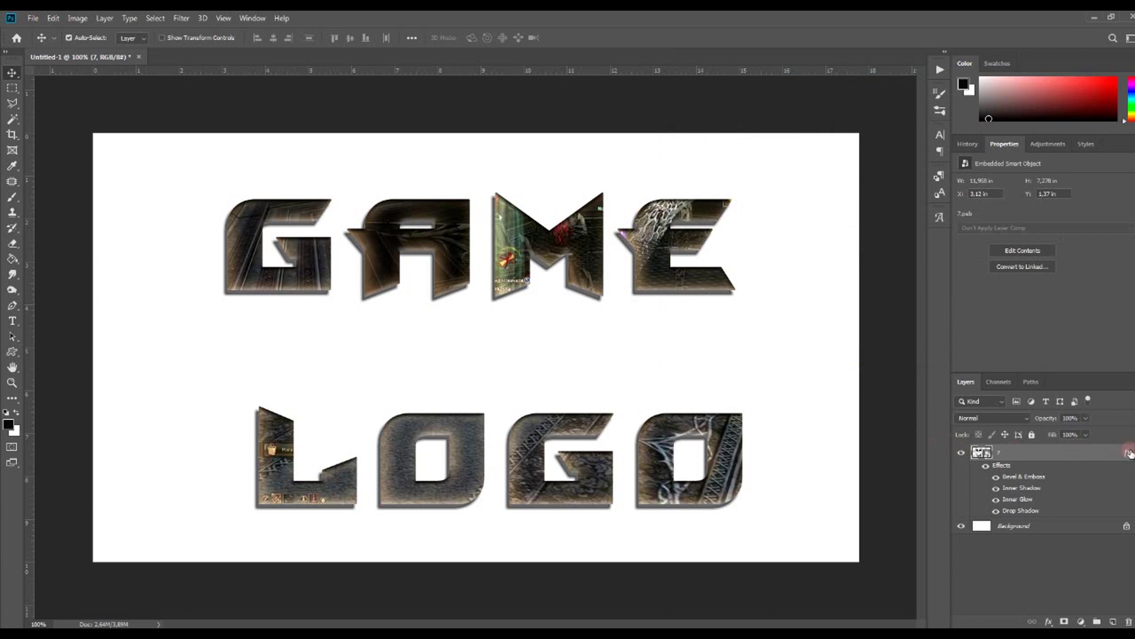
# Step: Hide the GAME LOGO layer and add a Gradient fill layer
pyautogui.click(1131, 454)
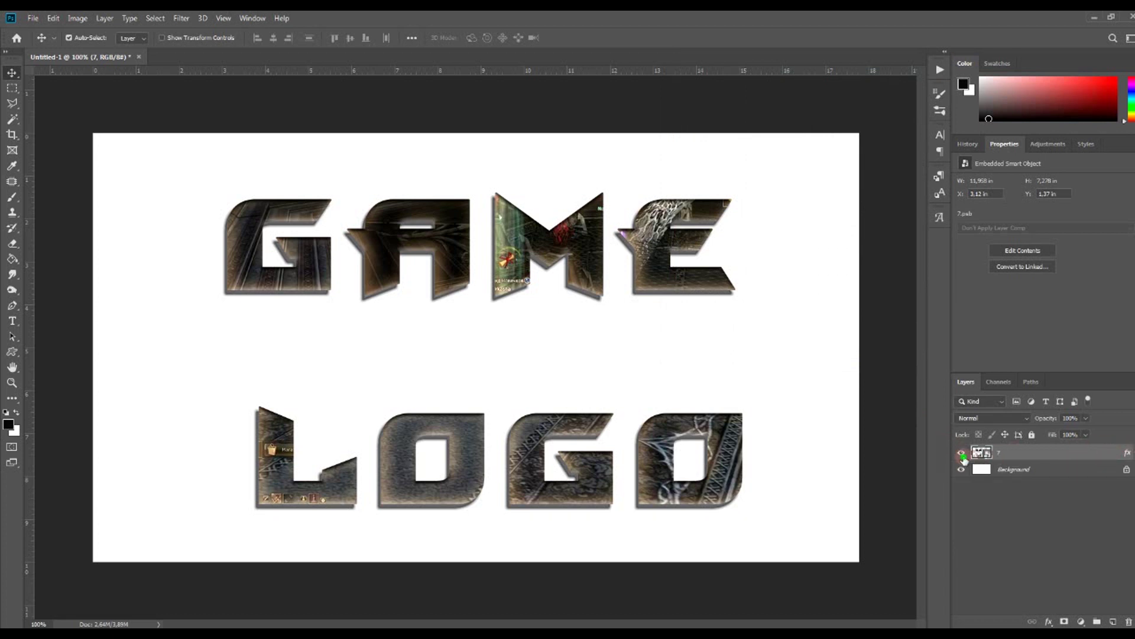
pyautogui.click(961, 453)
pyautogui.click(1013, 469)
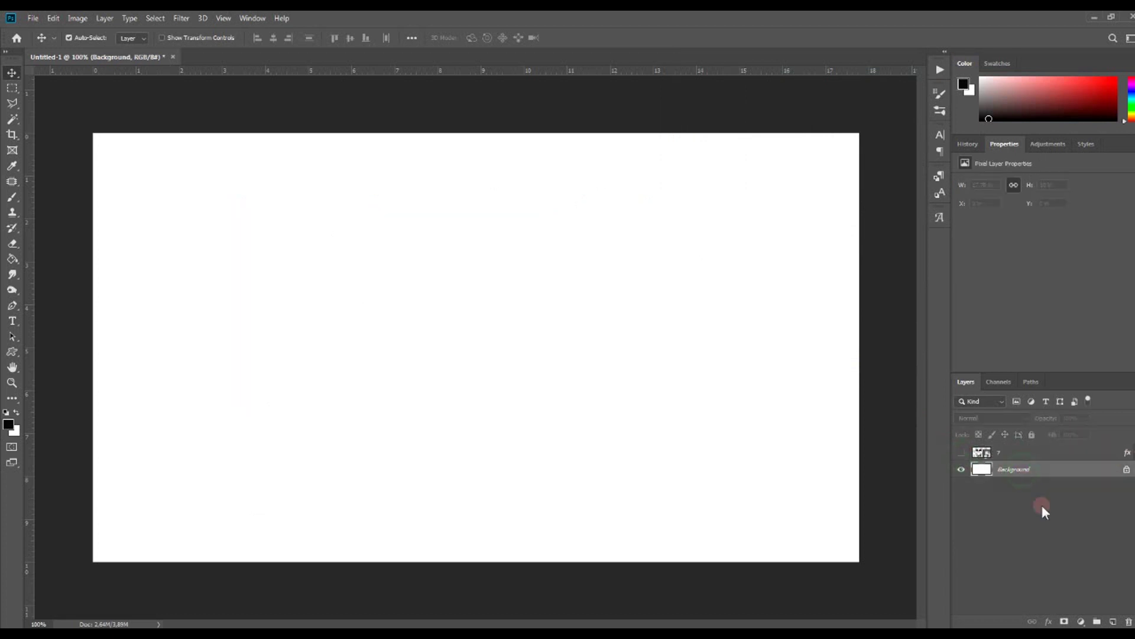
pyautogui.click(1112, 621)
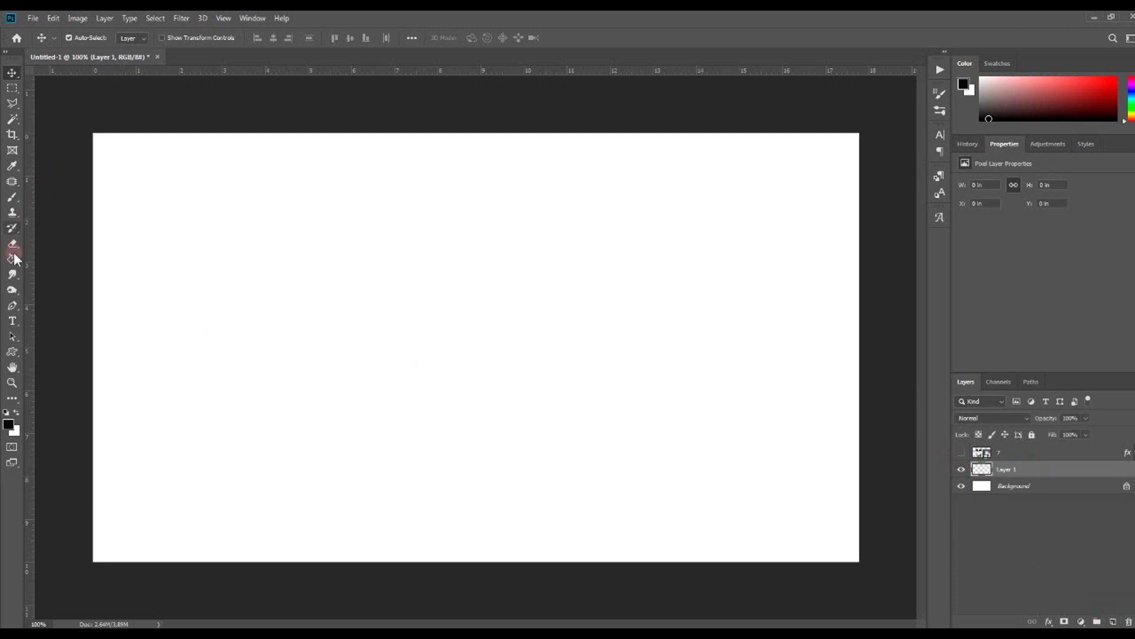
pyautogui.click(1016, 624)
pyautogui.click(1081, 622)
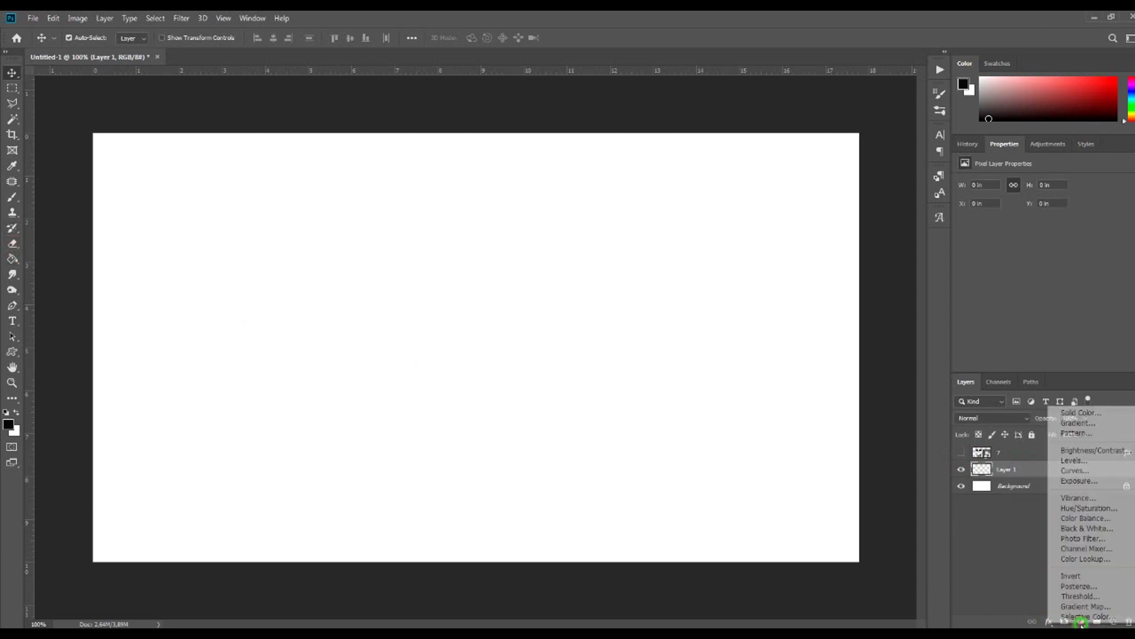
pyautogui.click(1069, 427)
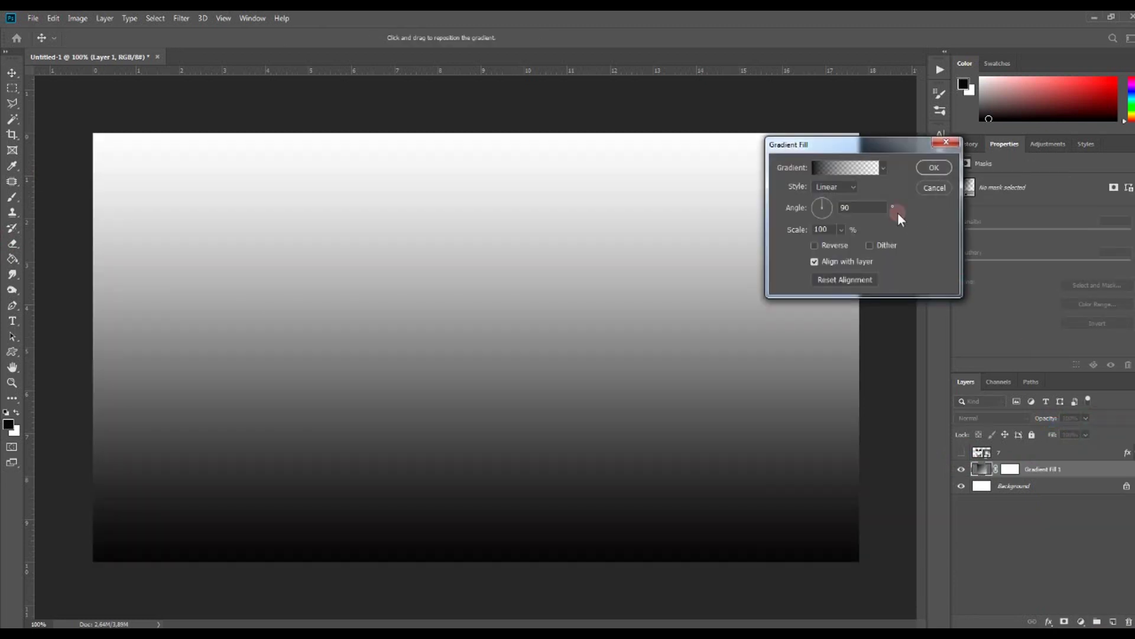
# Step: Make the gradient a reversed radial Black, White at 693% scale, then show the logo again
pyautogui.click(870, 171)
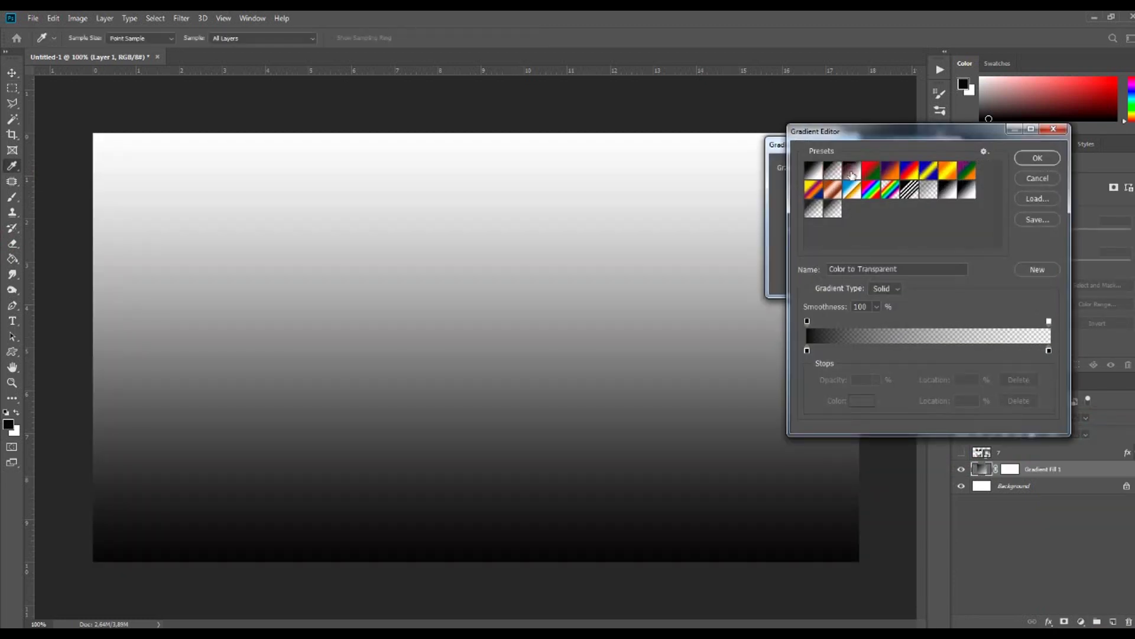
pyautogui.click(853, 173)
pyautogui.click(1036, 158)
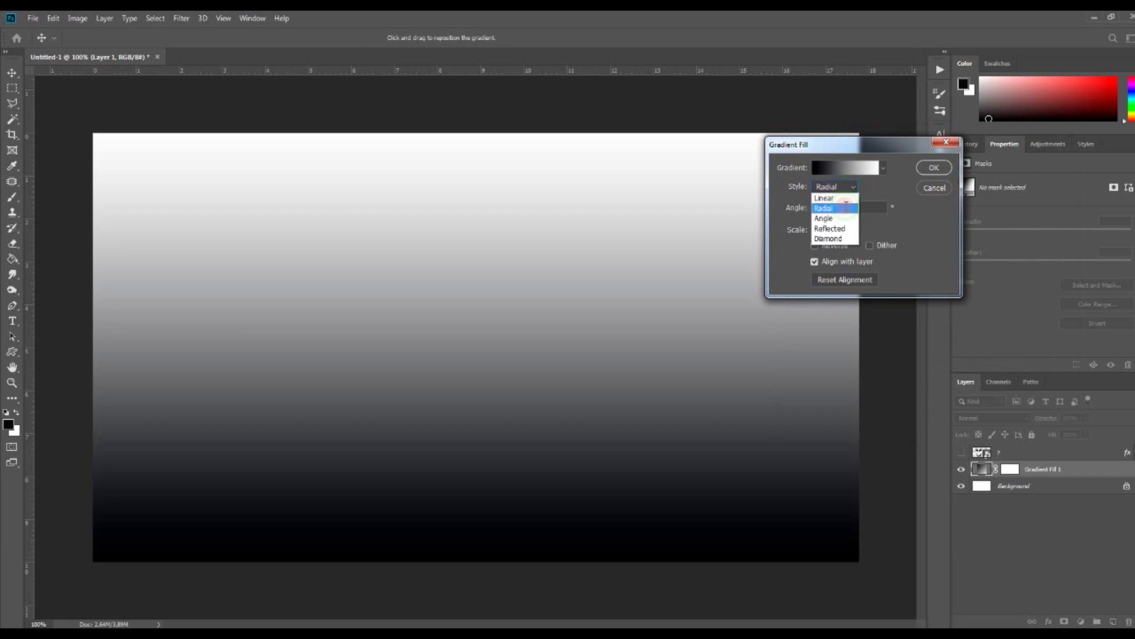
pyautogui.click(828, 204)
pyautogui.click(815, 244)
pyautogui.click(840, 229)
pyautogui.moveTo(855, 245); pyautogui.dragTo(874, 249)
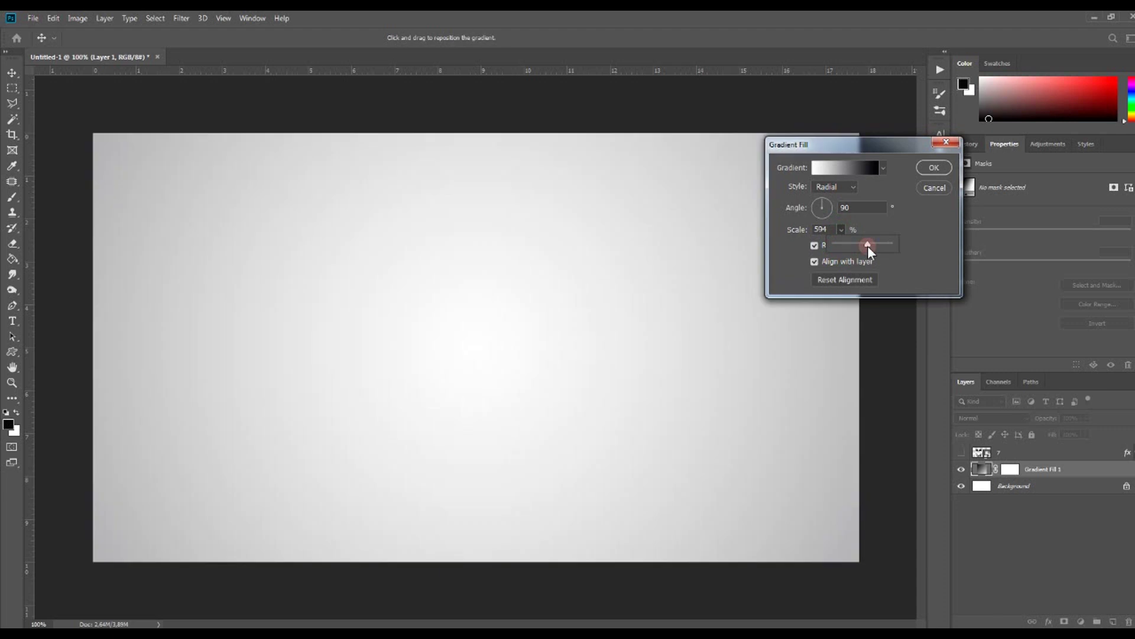
pyautogui.click(934, 166)
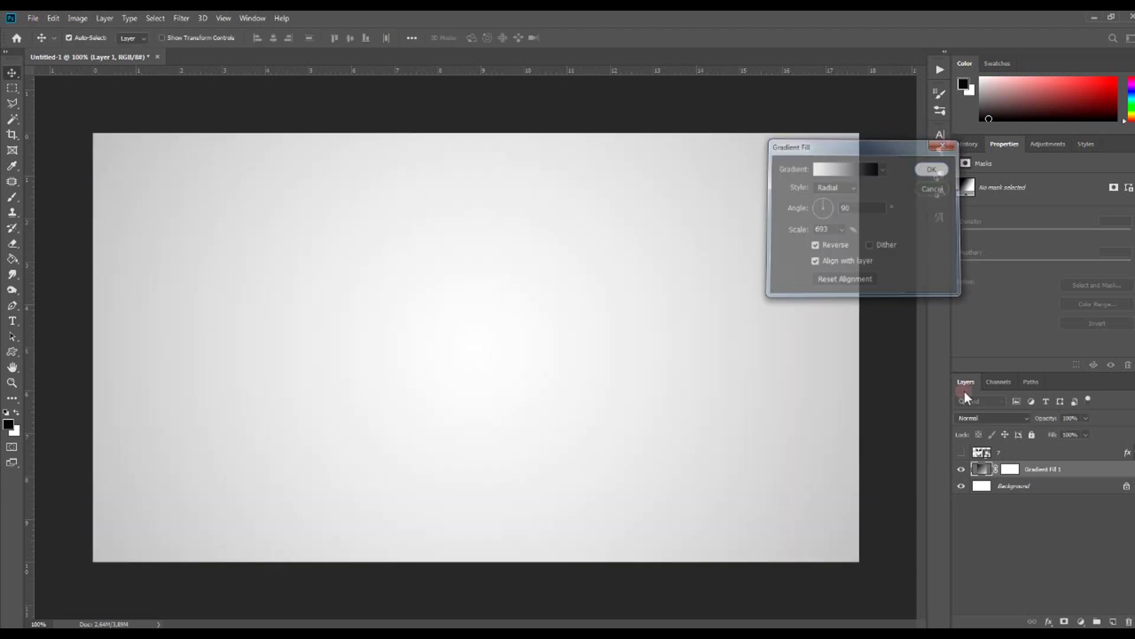
pyautogui.click(961, 454)
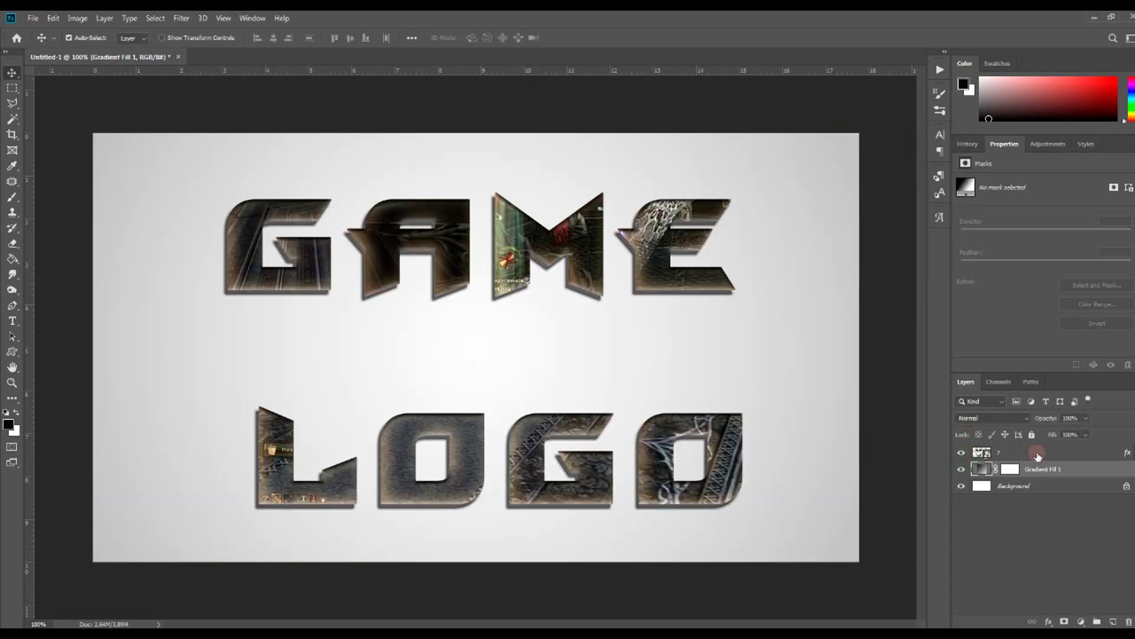
# Step: Place 4.png onto the canvas above the GAME LOGO text layer, with proportions linked
pyautogui.click(1039, 455)
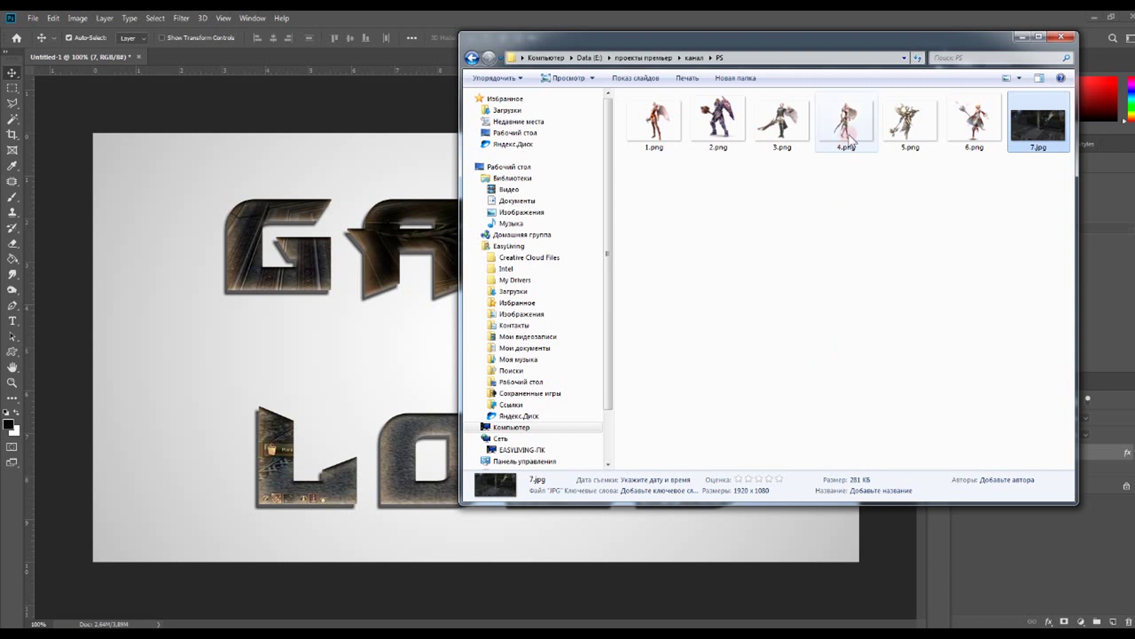
pyautogui.moveTo(851, 142); pyautogui.dragTo(265, 309)
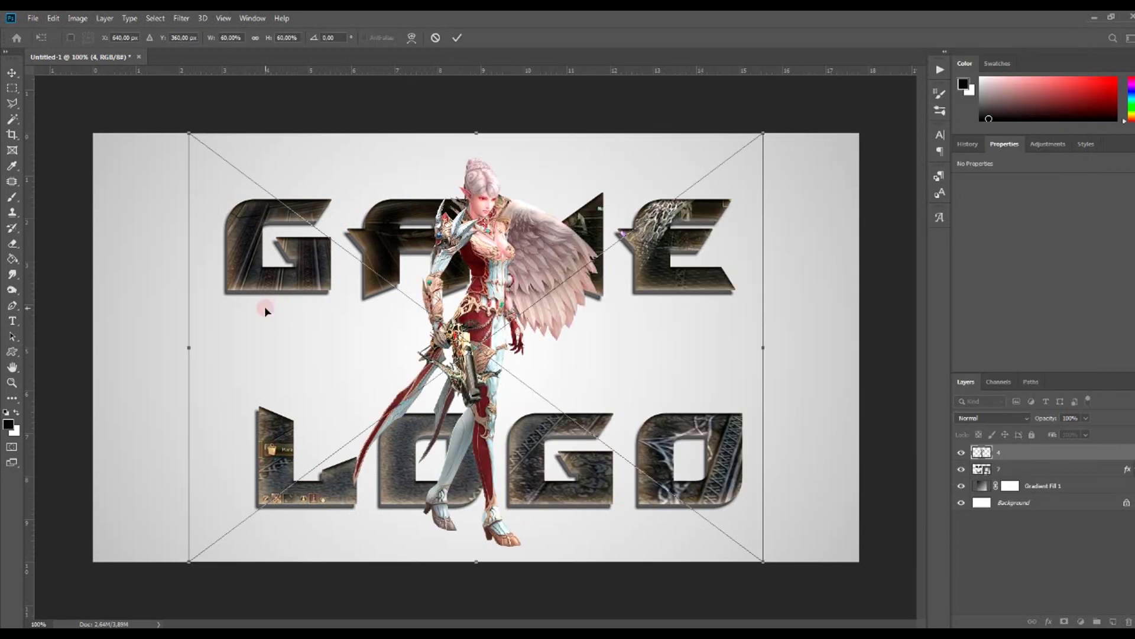
pyautogui.click(141, 73)
pyautogui.click(255, 37)
# Step: Scale the winged character to about 14%, stand her on the G, and commit
pyautogui.moveTo(763, 132); pyautogui.dragTo(530, 250)
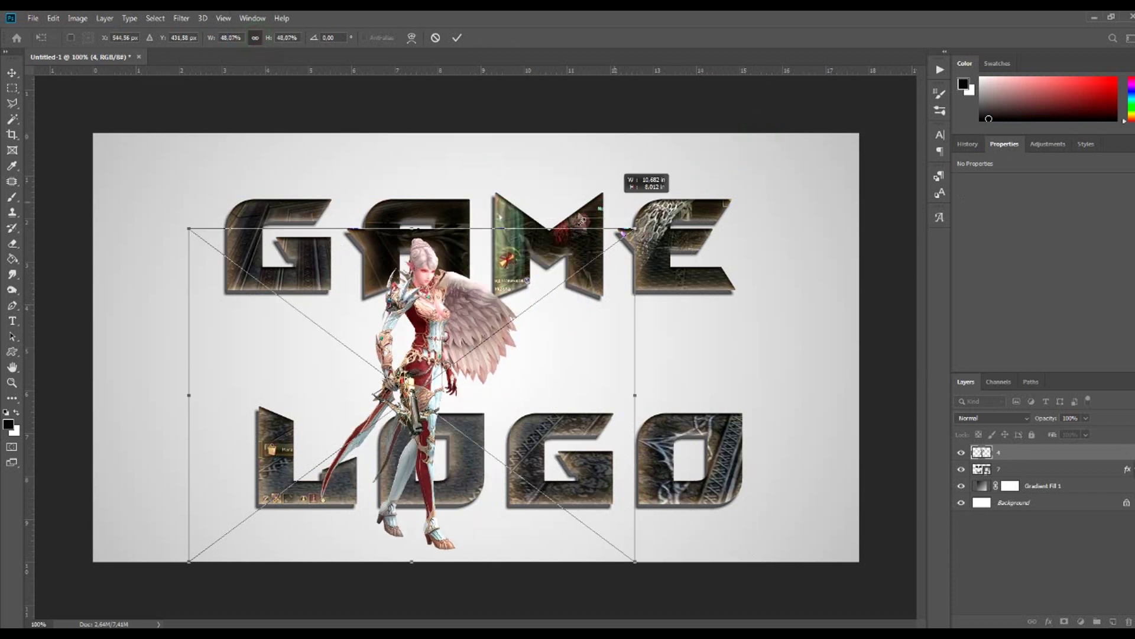
pyautogui.moveTo(531, 250); pyautogui.dragTo(483, 343)
pyautogui.moveTo(432, 388); pyautogui.dragTo(335, 205)
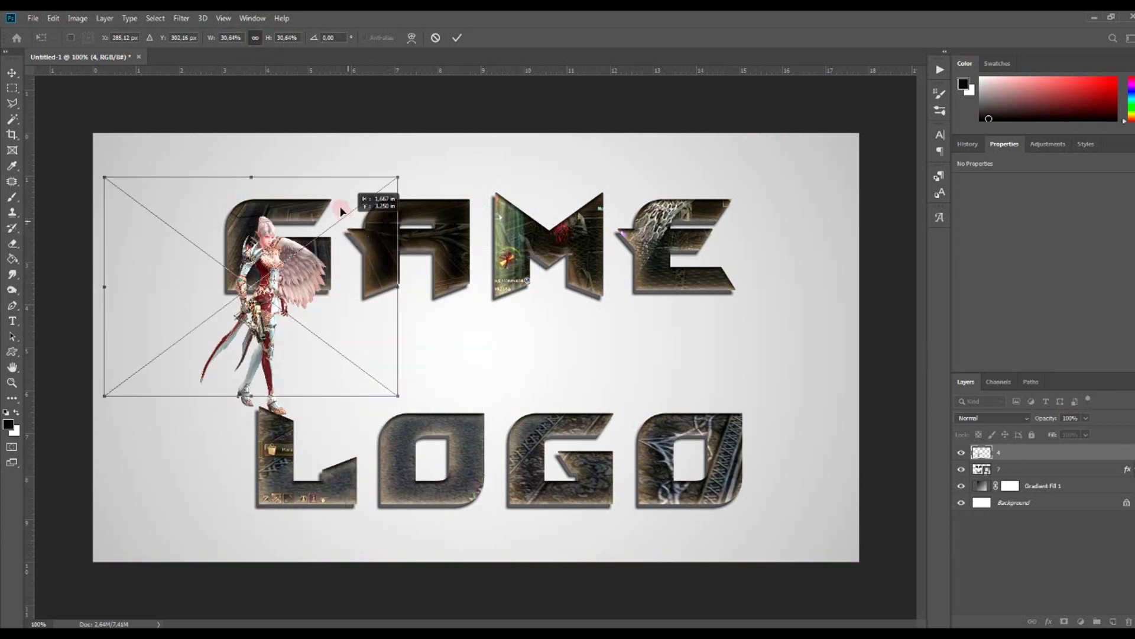
pyautogui.moveTo(335, 205); pyautogui.dragTo(347, 211)
pyautogui.moveTo(398, 385)
pyautogui.mouseDown()
pyautogui.moveTo(322, 268)
pyautogui.moveTo(275, 259)
pyautogui.moveTo(327, 265)
pyautogui.moveTo(323, 257)
pyautogui.mouseUp()
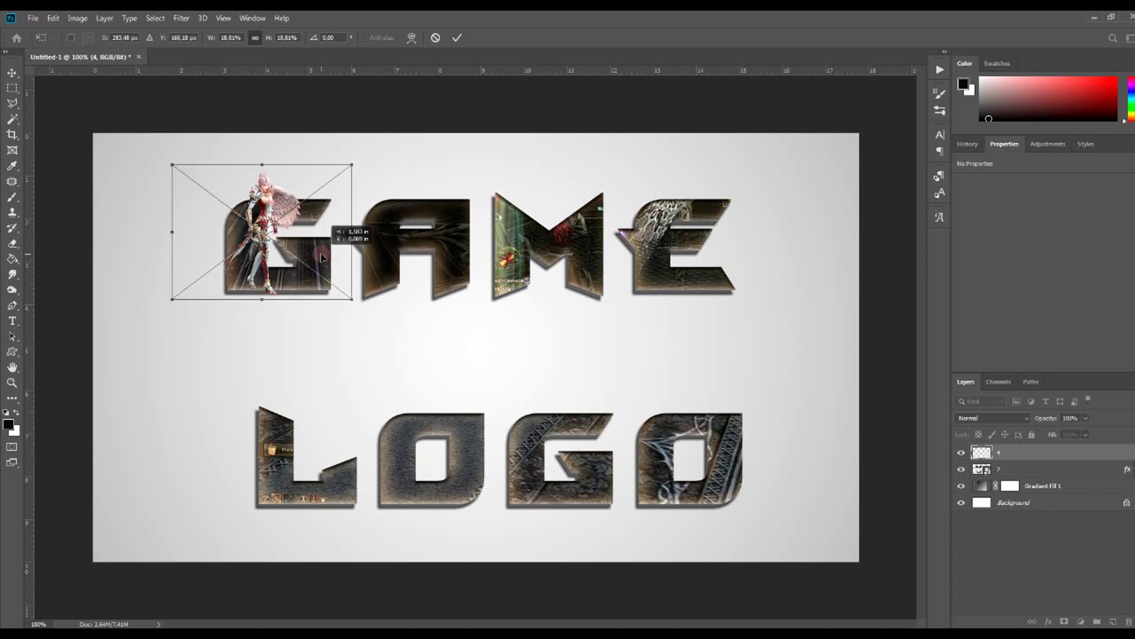
pyautogui.moveTo(330, 181); pyautogui.dragTo(317, 194)
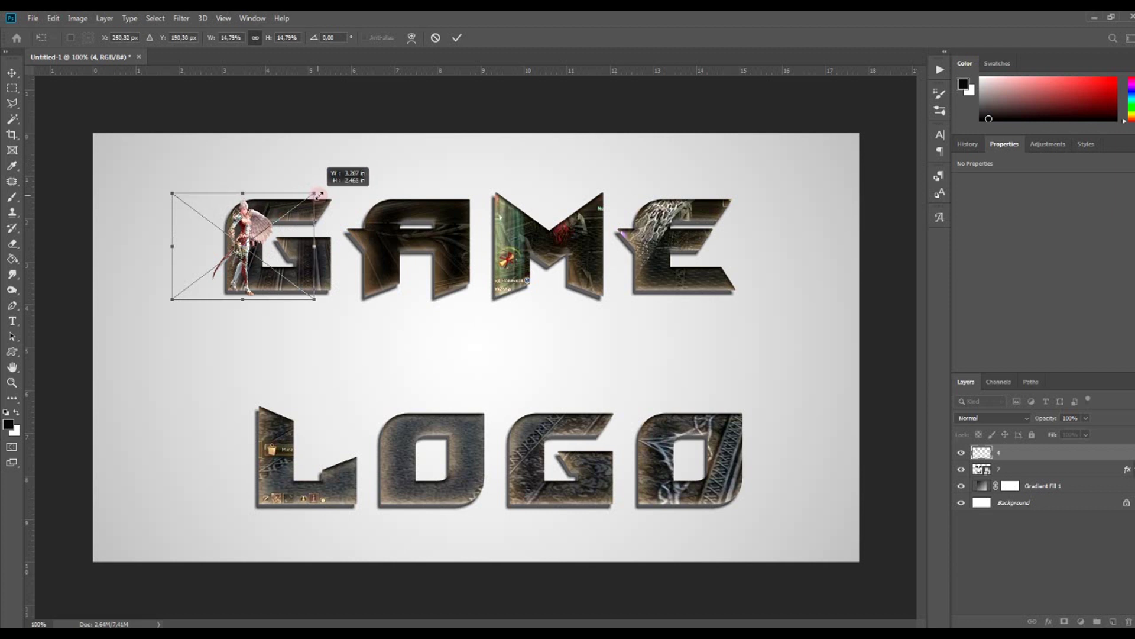
pyautogui.moveTo(316, 194); pyautogui.dragTo(315, 202)
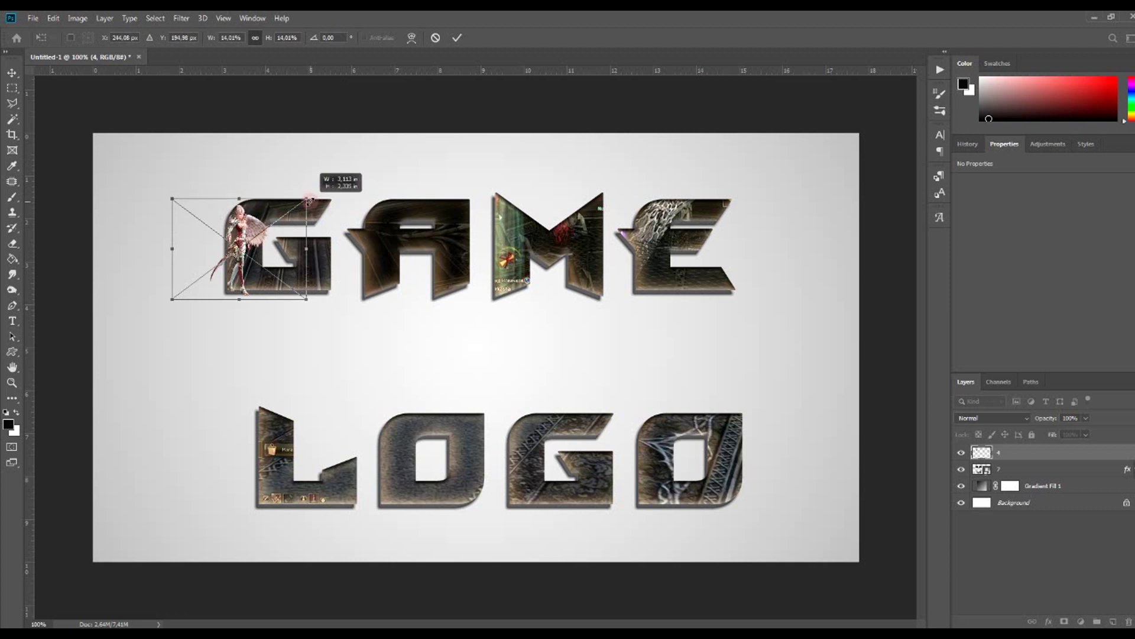
pyautogui.moveTo(298, 229); pyautogui.dragTo(305, 234)
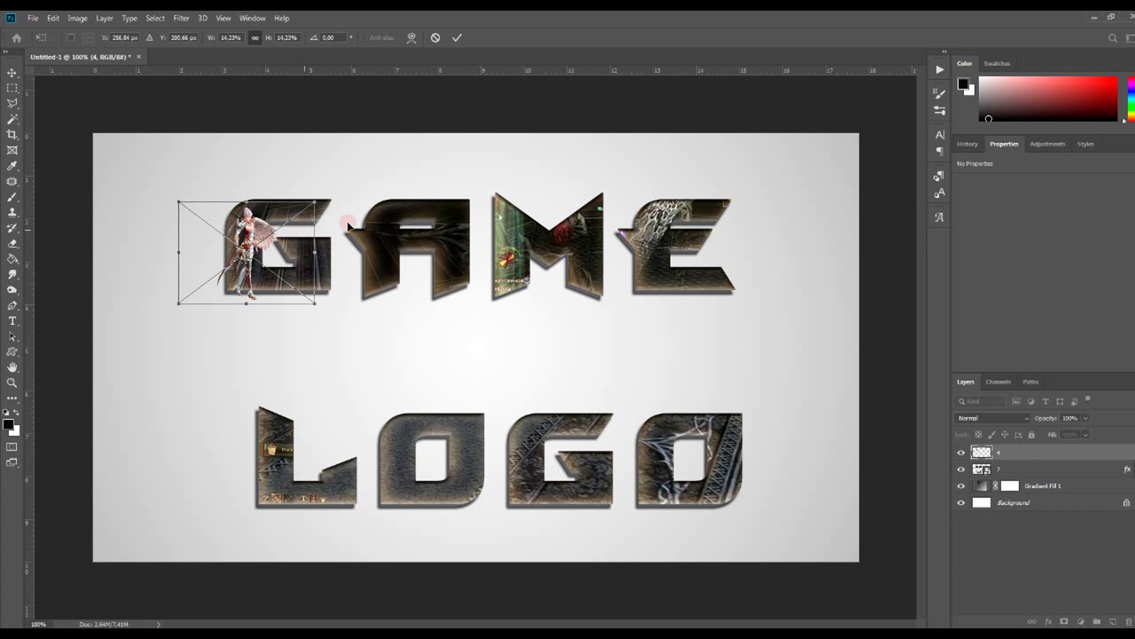
pyautogui.click(457, 44)
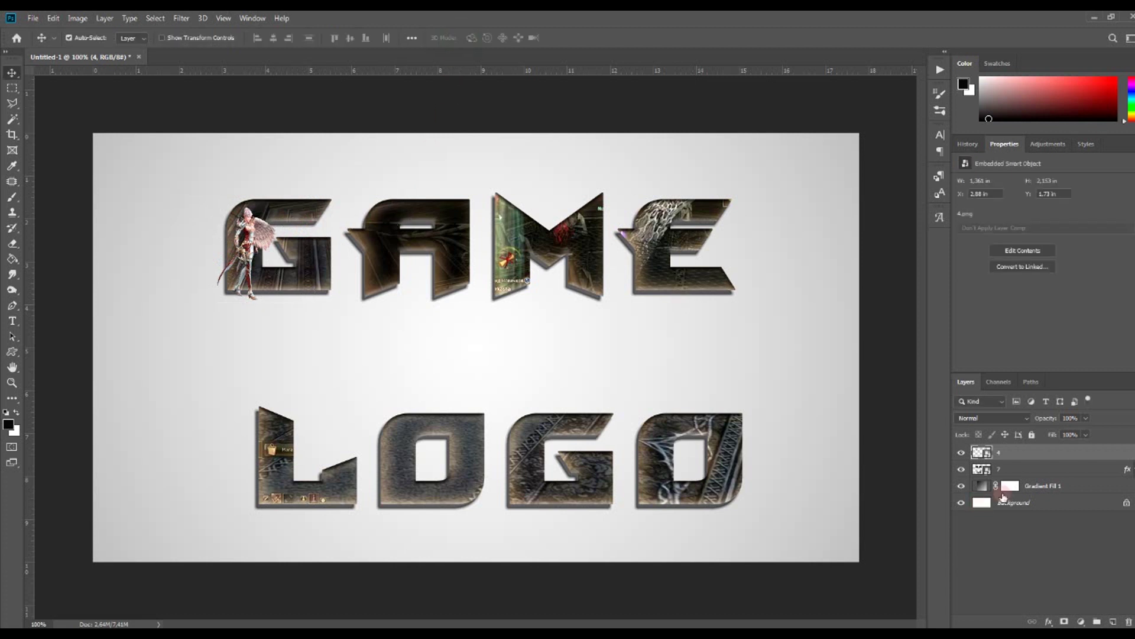
# Step: Mask layer 4 to the letter shapes and paint white to reveal her foot below the G
pyautogui.keyDown('ctrl'); pyautogui.click(985, 472); pyautogui.keyUp('ctrl')
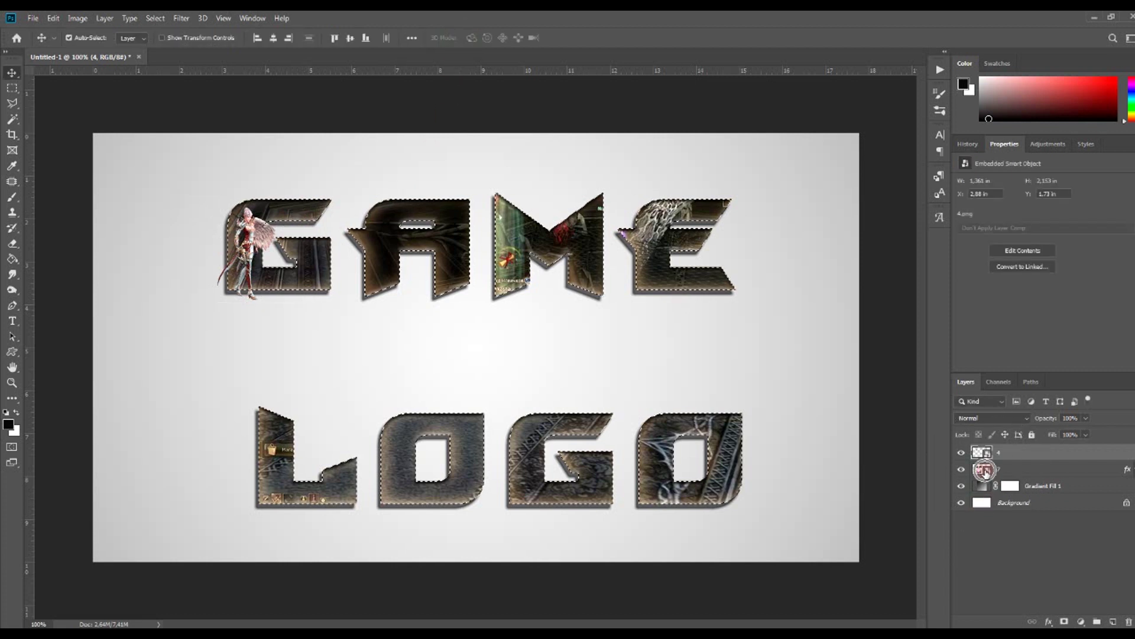
pyautogui.click(1064, 621)
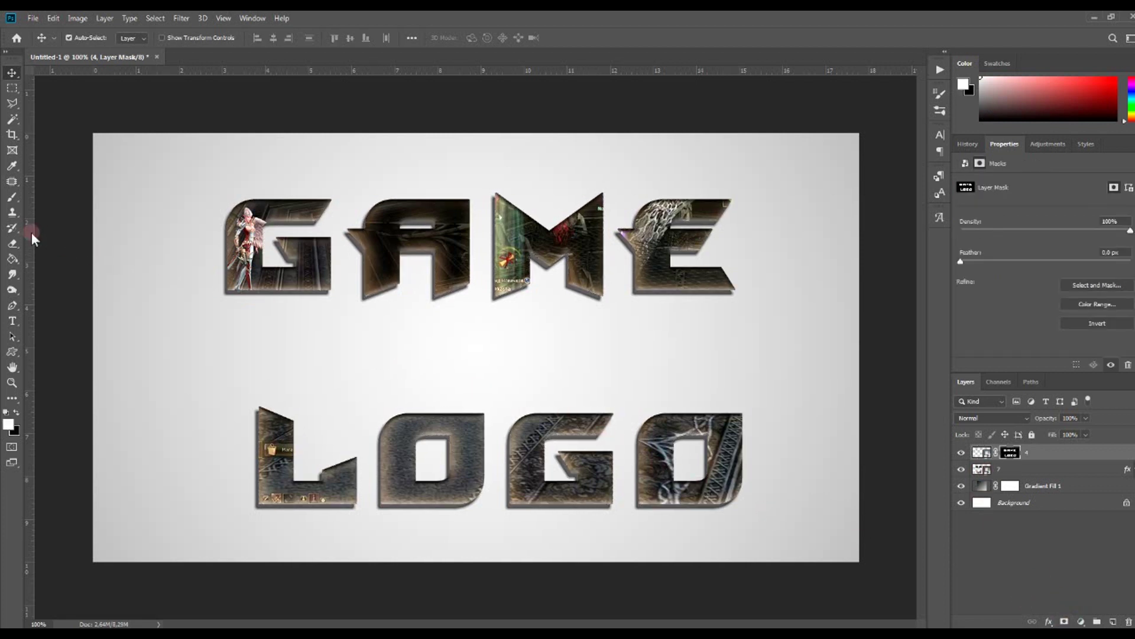
pyautogui.click(12, 197)
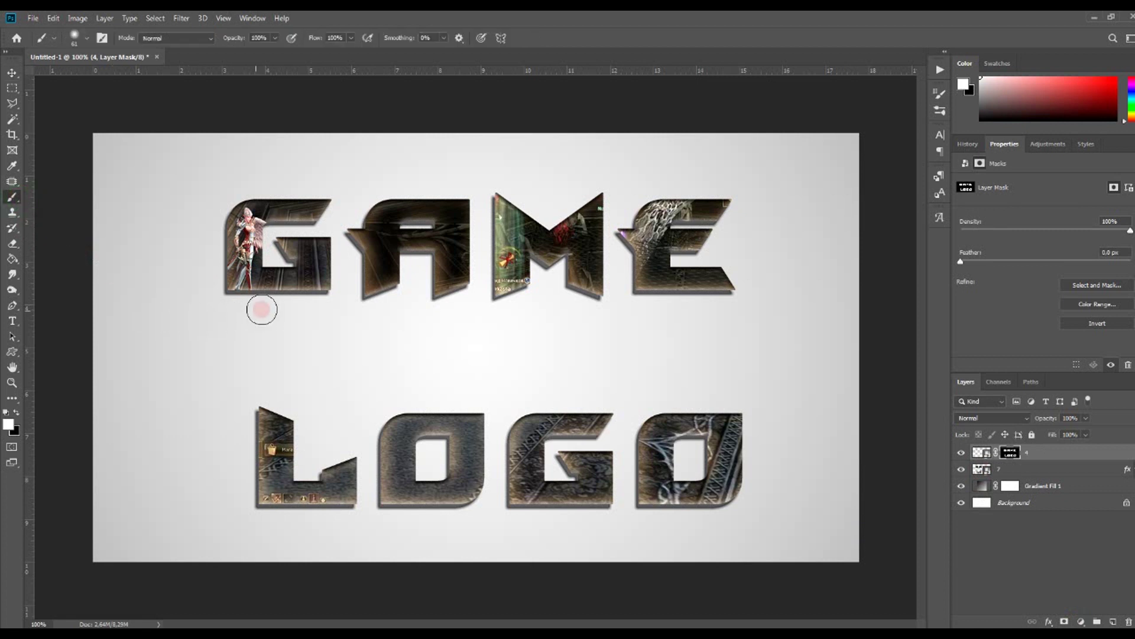
pyautogui.moveTo(255, 289); pyautogui.dragTo(260, 297)
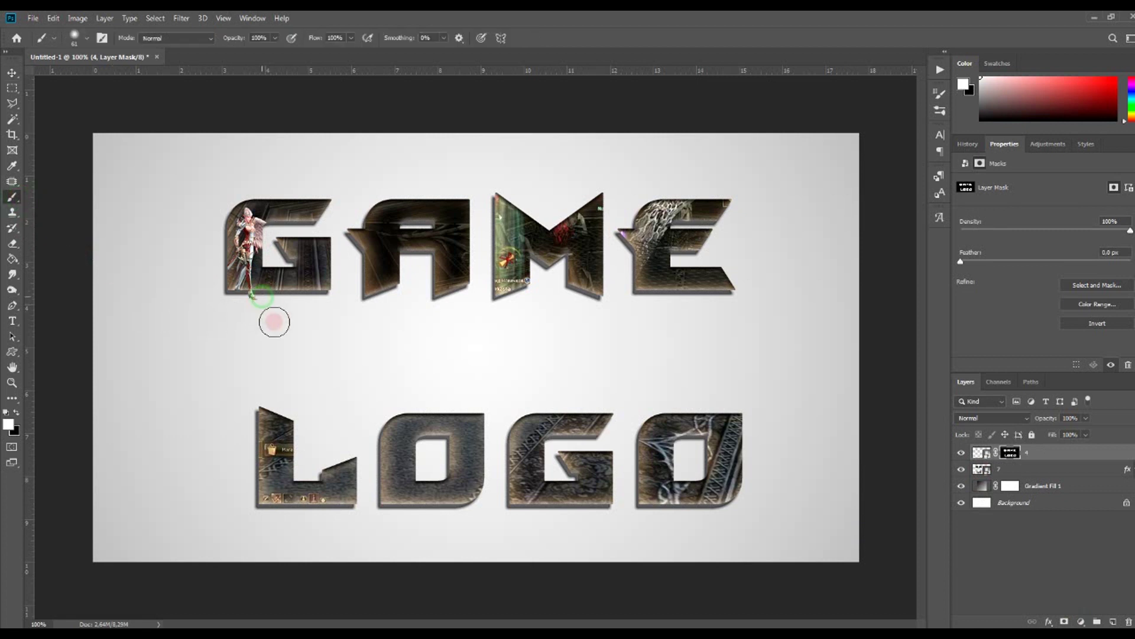
# Step: Raise the brush hardness and paint white to reveal her sword left of the G
pyautogui.click(88, 39)
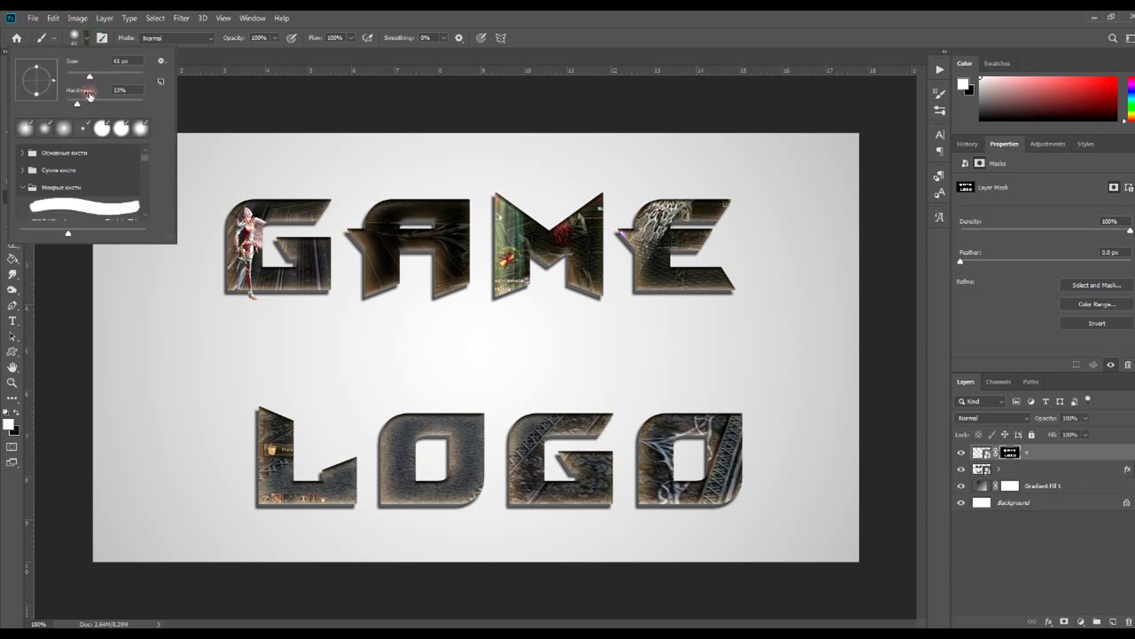
pyautogui.moveTo(133, 105); pyautogui.dragTo(137, 105)
pyautogui.click(270, 294)
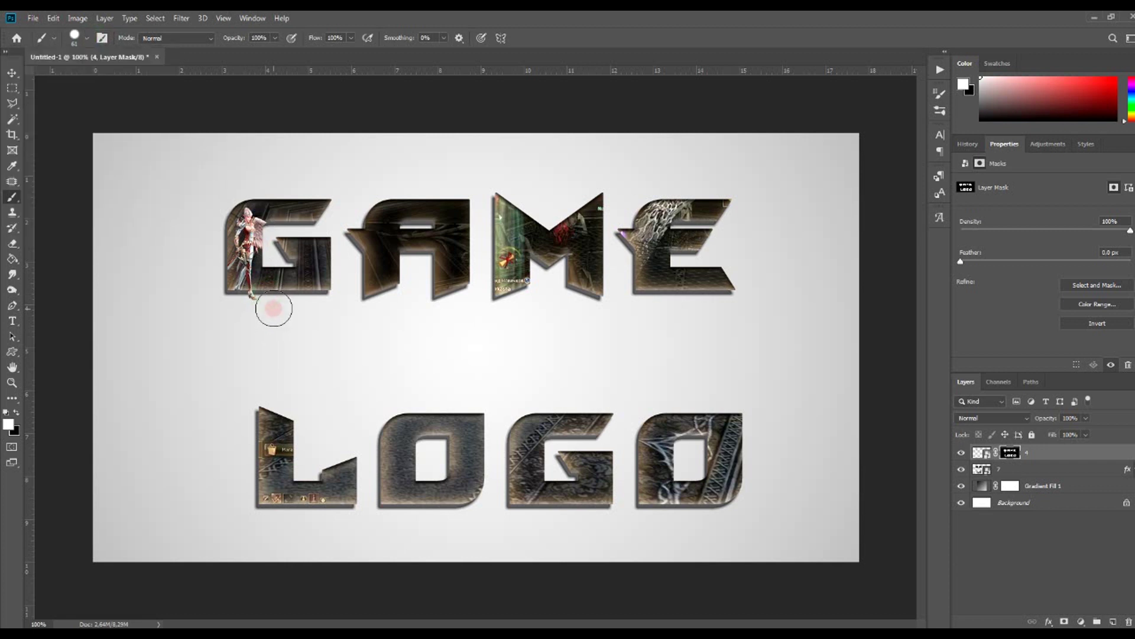
pyautogui.moveTo(249, 301)
pyautogui.mouseDown()
pyautogui.moveTo(219, 260)
pyautogui.moveTo(194, 300)
pyautogui.mouseUp()
# Step: Place 2.png, scale the armoured warrior proportionally to about 24%, and stand him on the A
pyautogui.hotkey('alt', 'Tab')
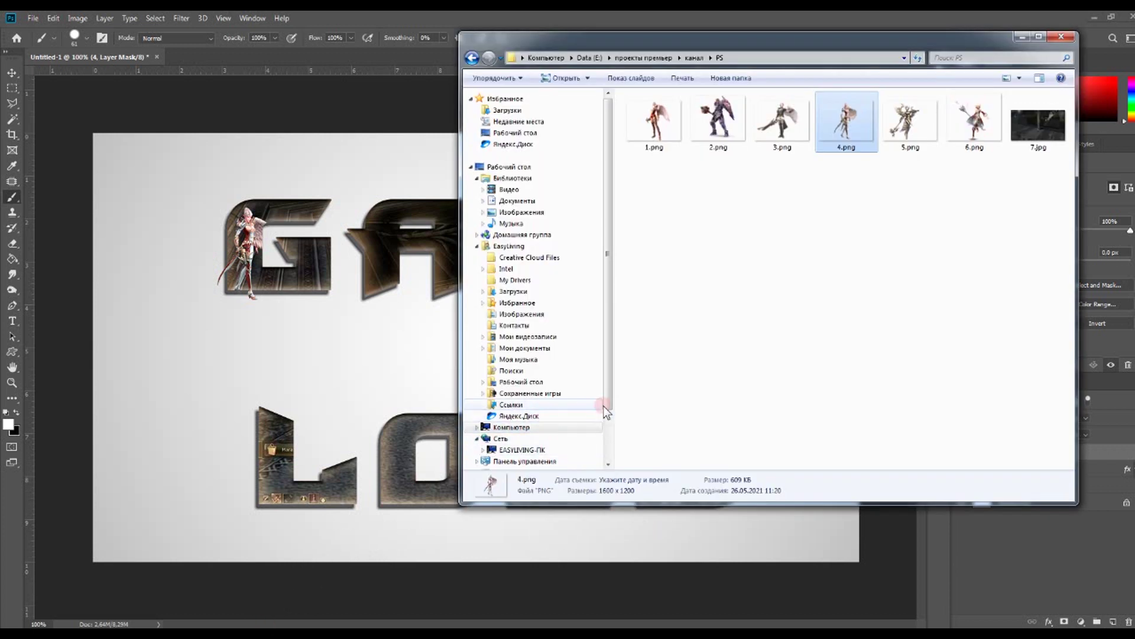
pyautogui.moveTo(718, 121); pyautogui.dragTo(432, 273)
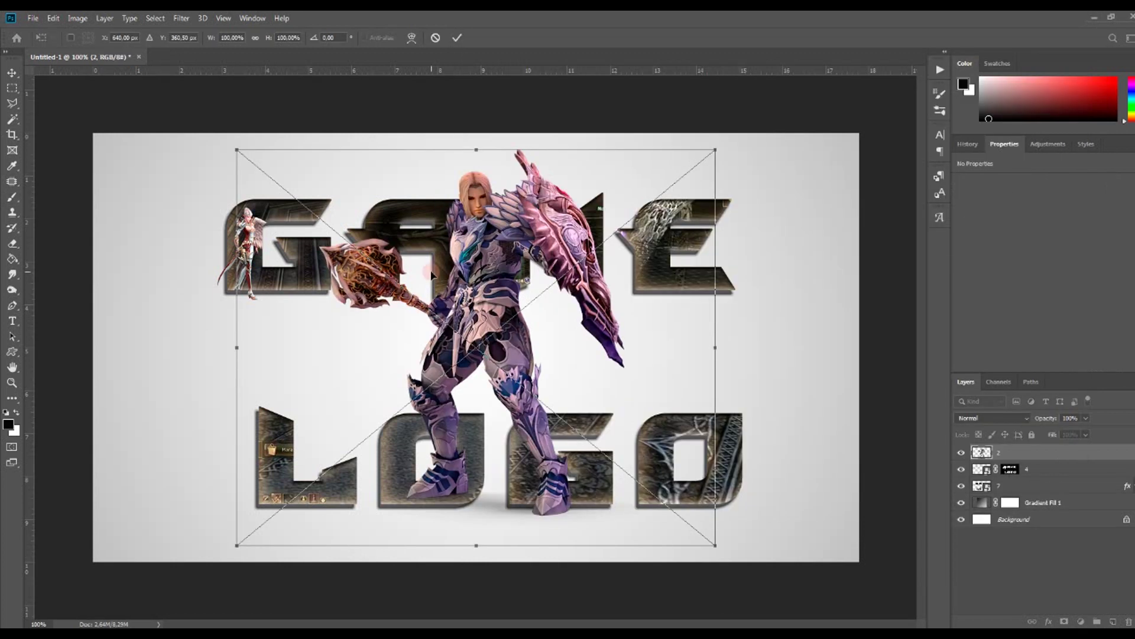
pyautogui.click(255, 38)
pyautogui.moveTo(716, 545); pyautogui.dragTo(466, 152)
pyautogui.moveTo(343, 209); pyautogui.dragTo(454, 247)
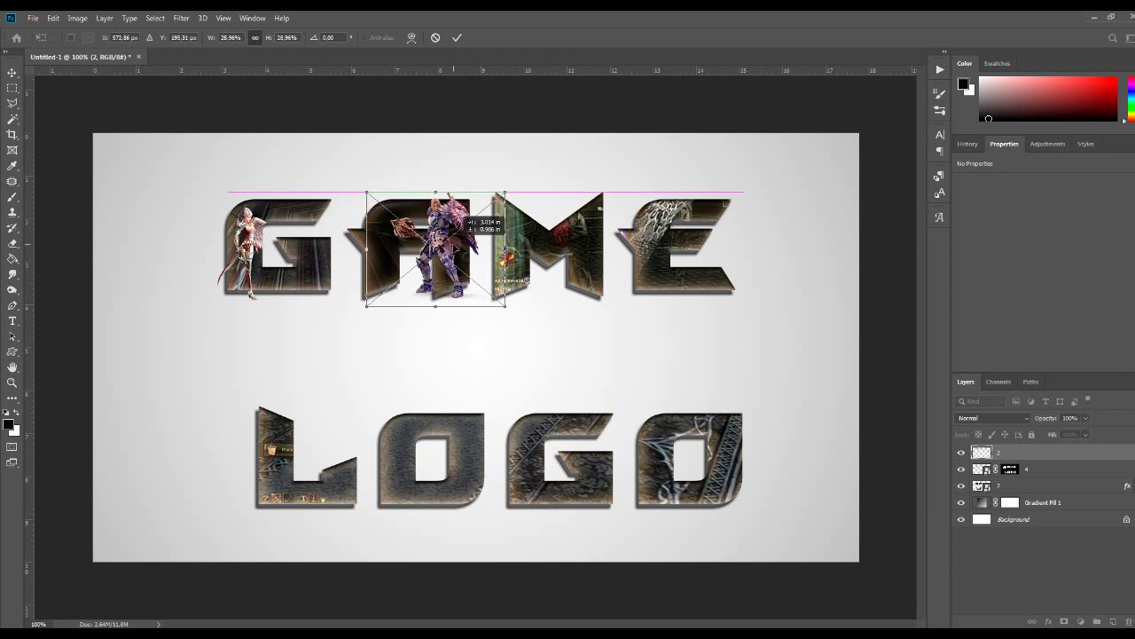
pyautogui.moveTo(455, 248); pyautogui.dragTo(471, 258)
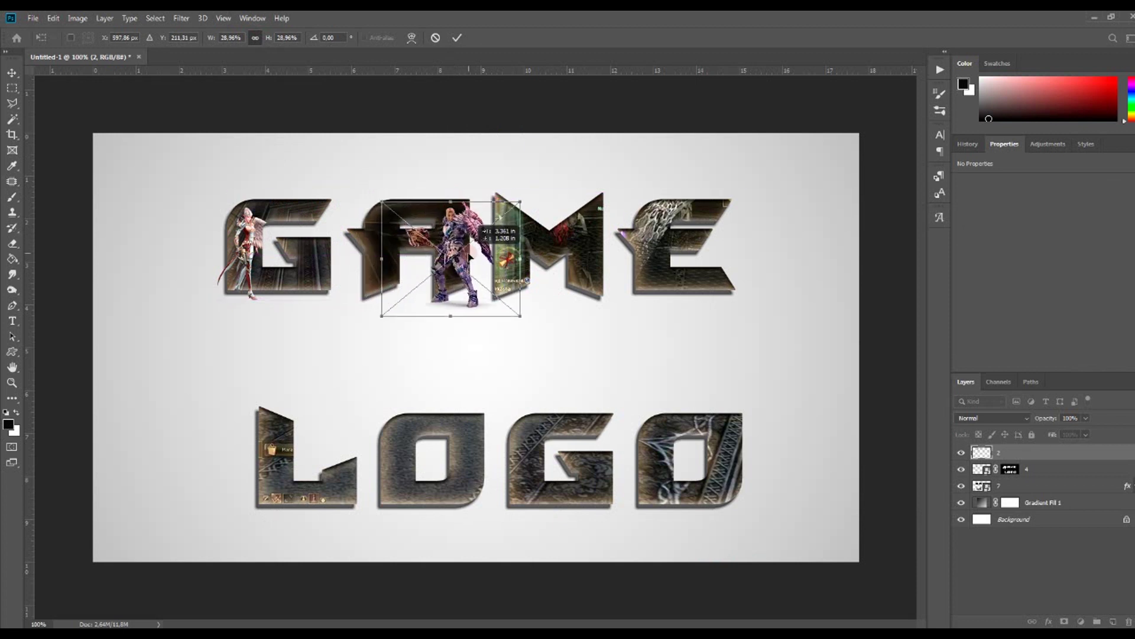
pyautogui.moveTo(519, 202); pyautogui.dragTo(485, 233)
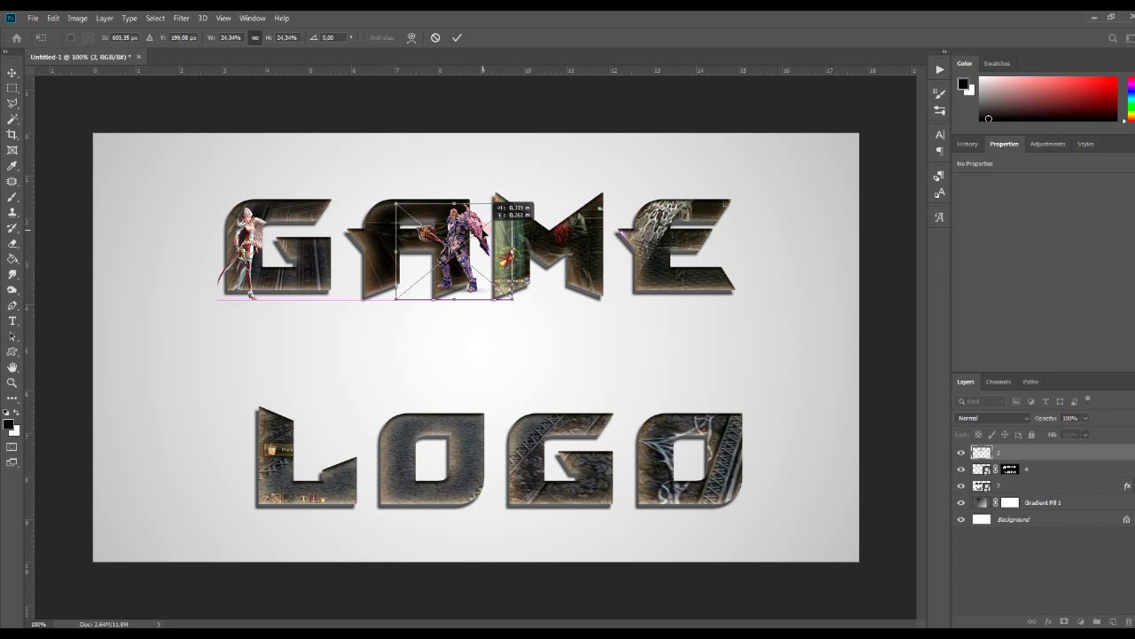
pyautogui.moveTo(483, 234); pyautogui.dragTo(482, 238)
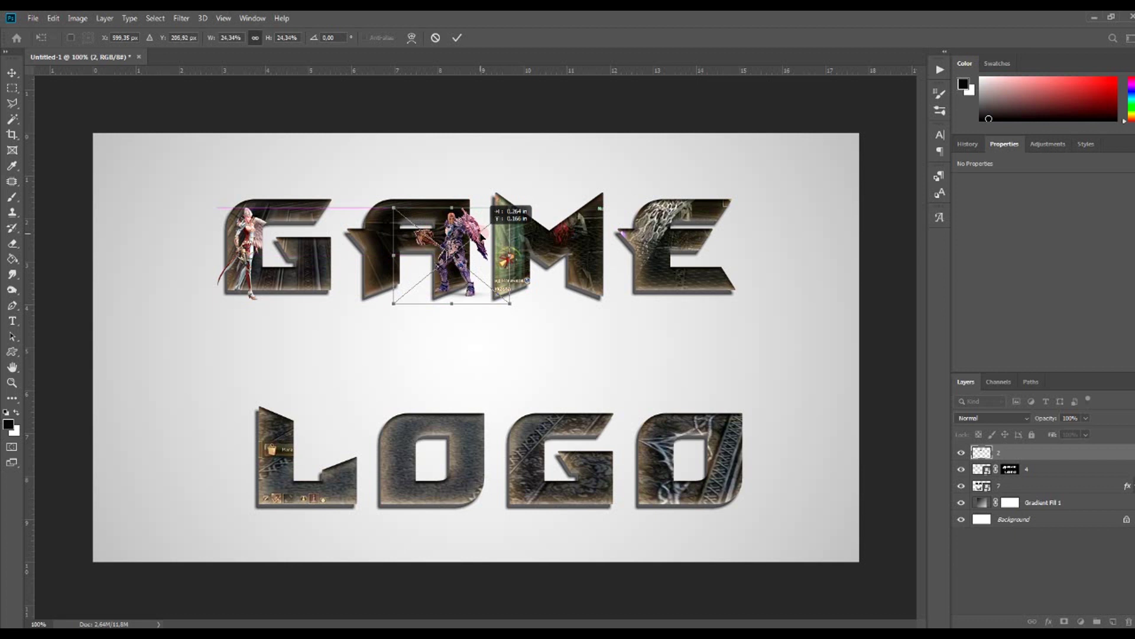
pyautogui.click(457, 37)
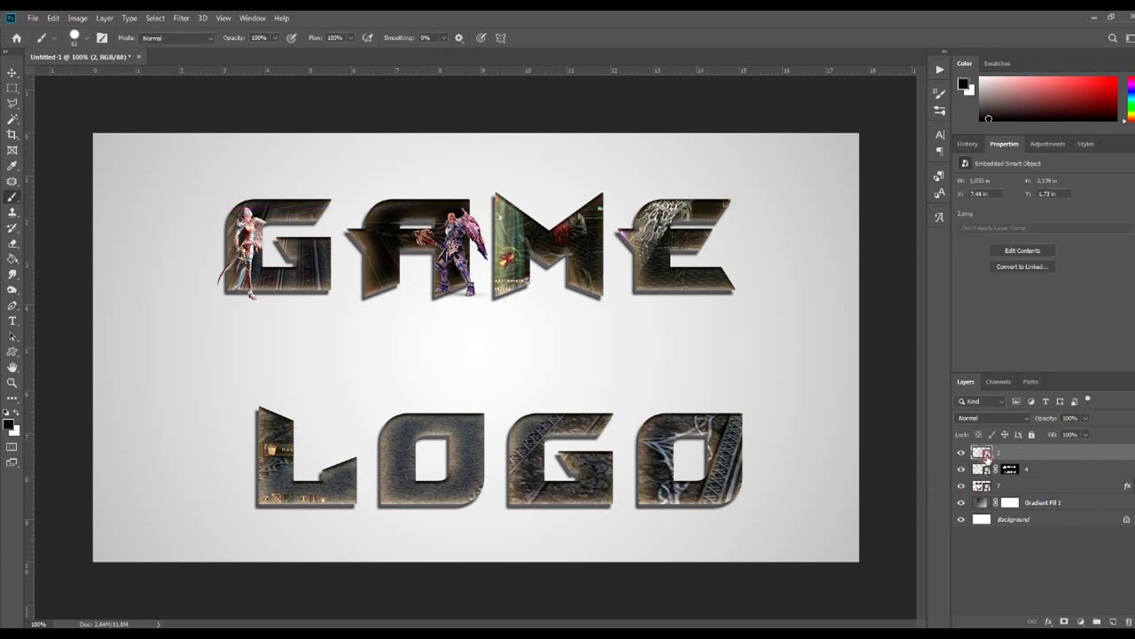
# Step: Mask warrior layer 2 to the letters and paint white to reveal his legs and boots
pyautogui.moveTo(987, 457); pyautogui.dragTo(985, 500)
pyautogui.keyDown('ctrl'); pyautogui.click(982, 470); pyautogui.keyUp('ctrl')
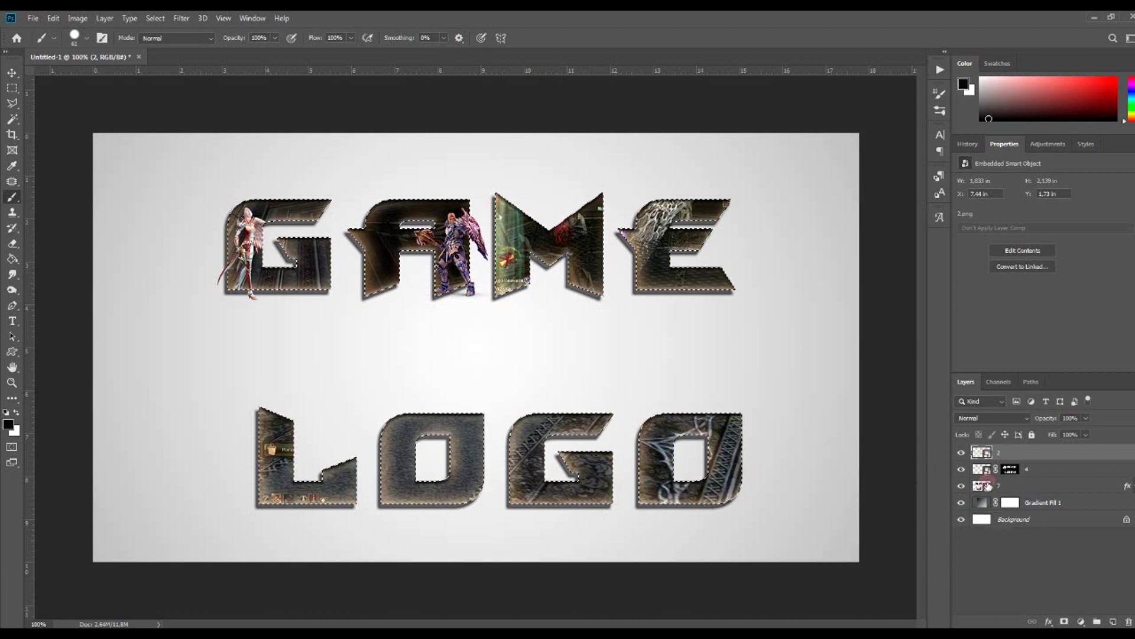
pyautogui.click(1065, 621)
pyautogui.press('x')
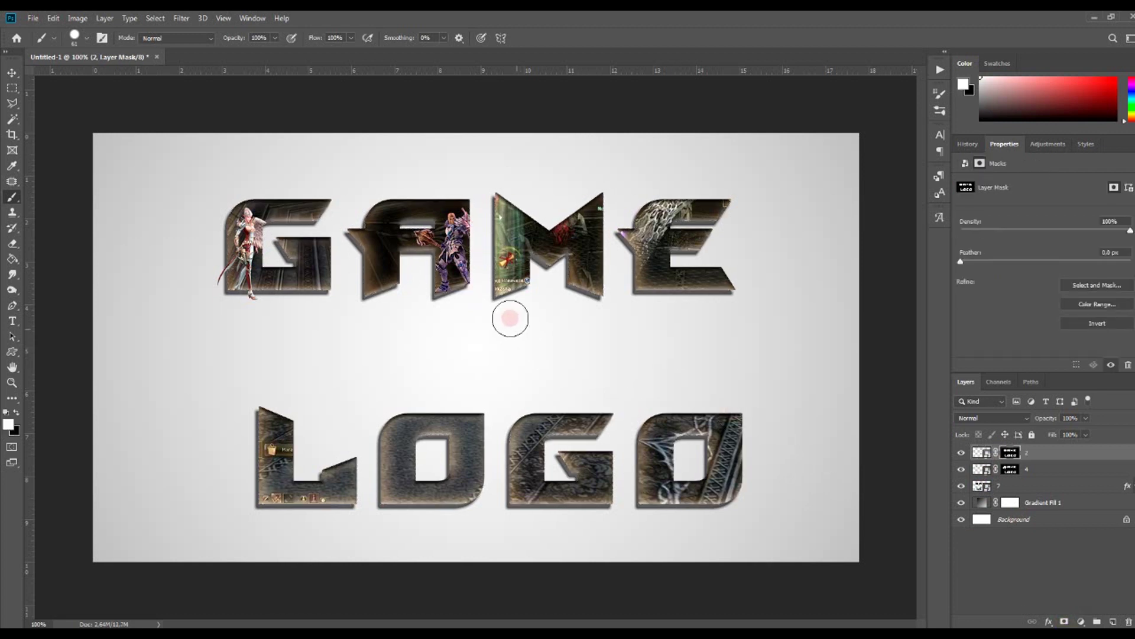
pyautogui.moveTo(457, 286); pyautogui.dragTo(493, 308)
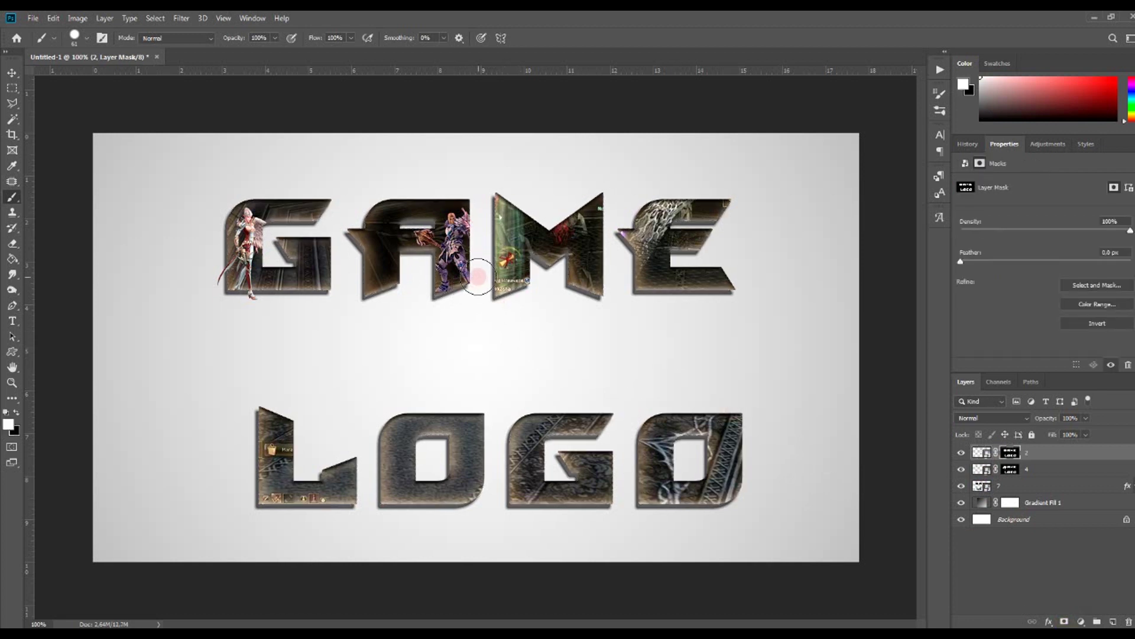
pyautogui.moveTo(493, 308)
pyautogui.mouseDown()
pyautogui.moveTo(488, 344)
pyautogui.moveTo(617, 418)
pyautogui.moveTo(665, 417)
pyautogui.mouseUp()
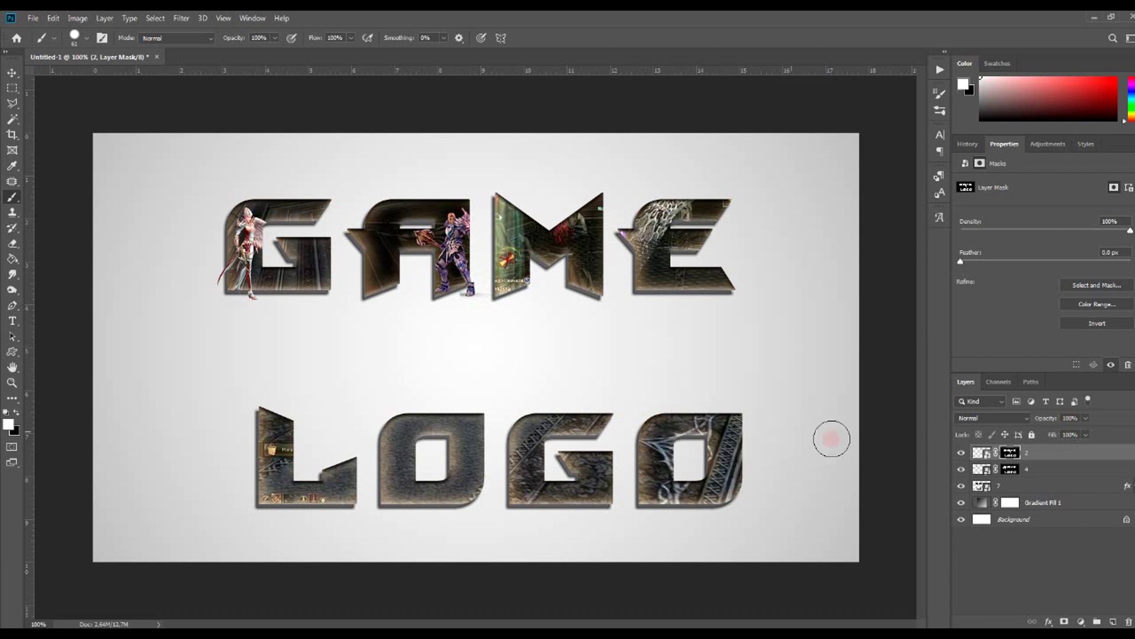
pyautogui.moveTo(665, 416); pyautogui.dragTo(312, 607)
# Step: Place 3.png, scale the winged swordsman to 12.18% over the M, and commit
pyautogui.hotkey('alt', 'Tab')
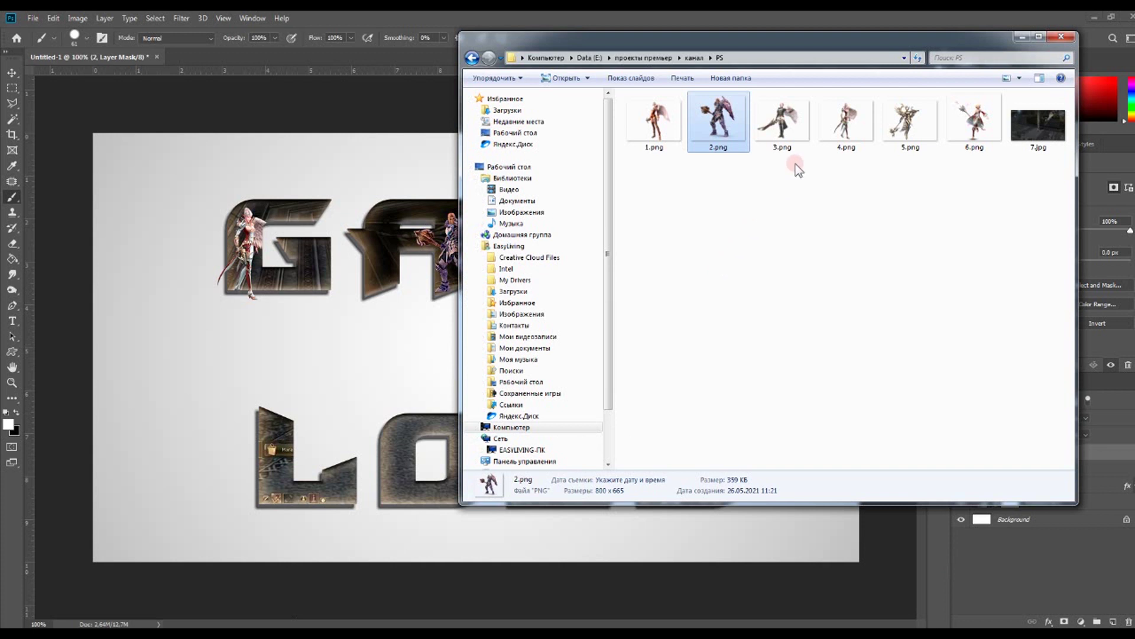
pyautogui.moveTo(794, 134); pyautogui.dragTo(400, 363)
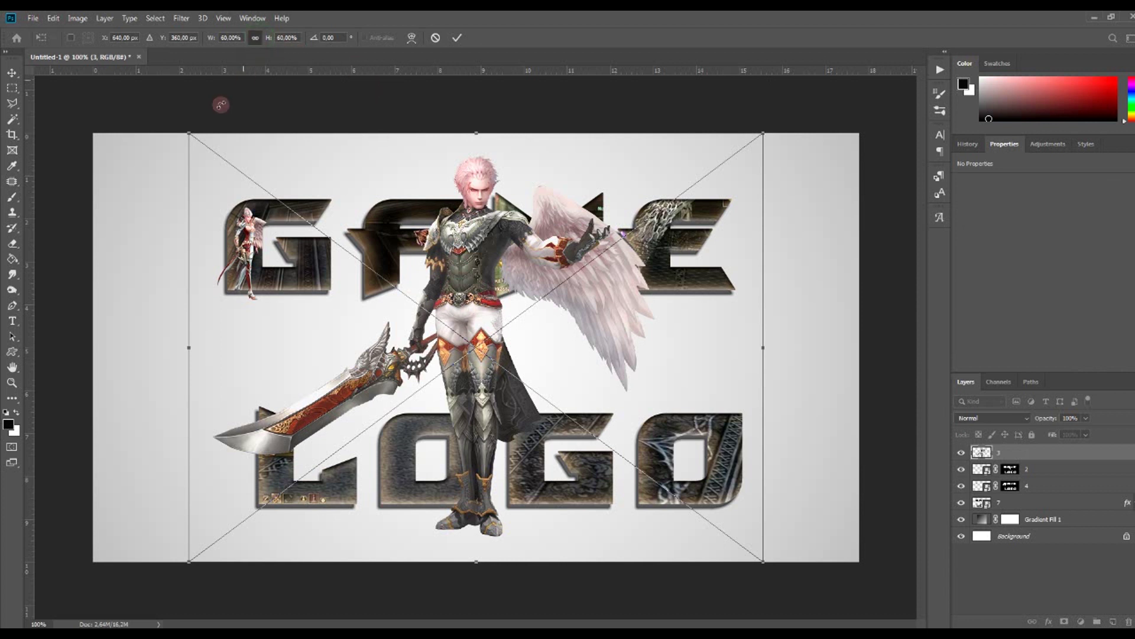
pyautogui.moveTo(189, 133)
pyautogui.mouseDown()
pyautogui.moveTo(421, 288)
pyautogui.moveTo(619, 459)
pyautogui.mouseUp()
pyautogui.moveTo(663, 502); pyautogui.dragTo(582, 229)
pyautogui.moveTo(680, 155)
pyautogui.mouseDown()
pyautogui.moveTo(596, 212)
pyautogui.moveTo(596, 225)
pyautogui.mouseUp()
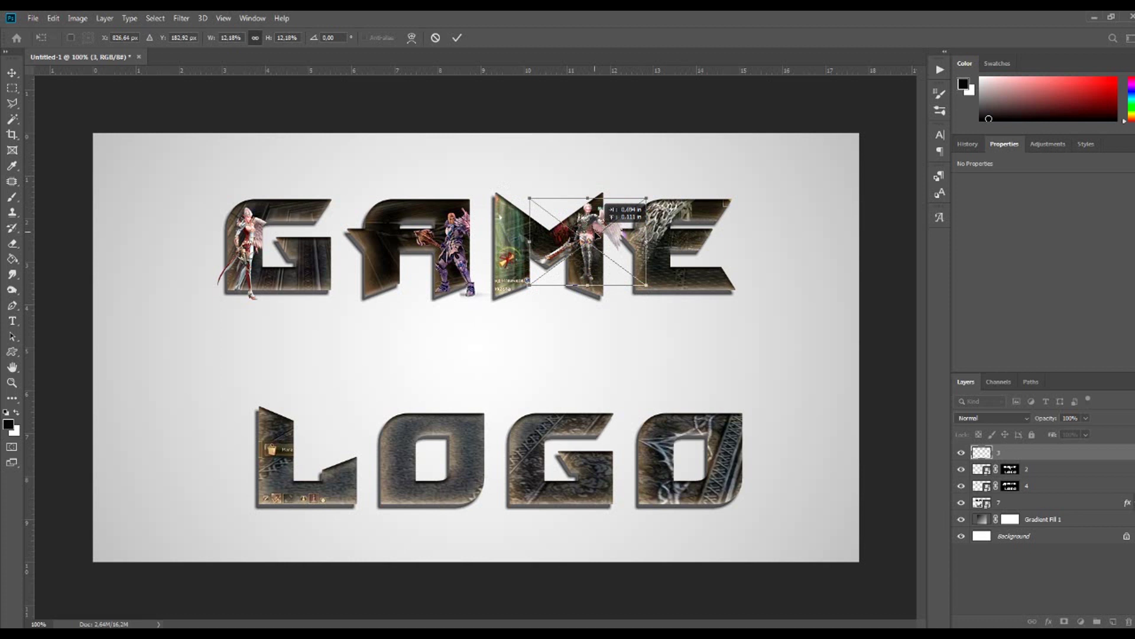
pyautogui.moveTo(596, 226); pyautogui.dragTo(592, 240)
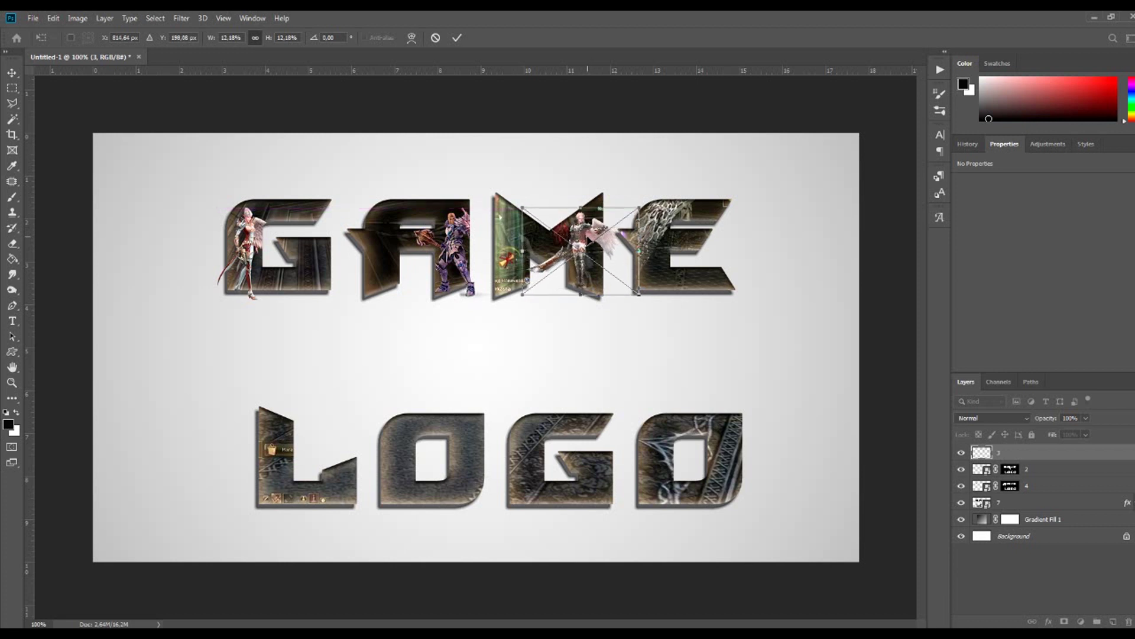
pyautogui.click(456, 38)
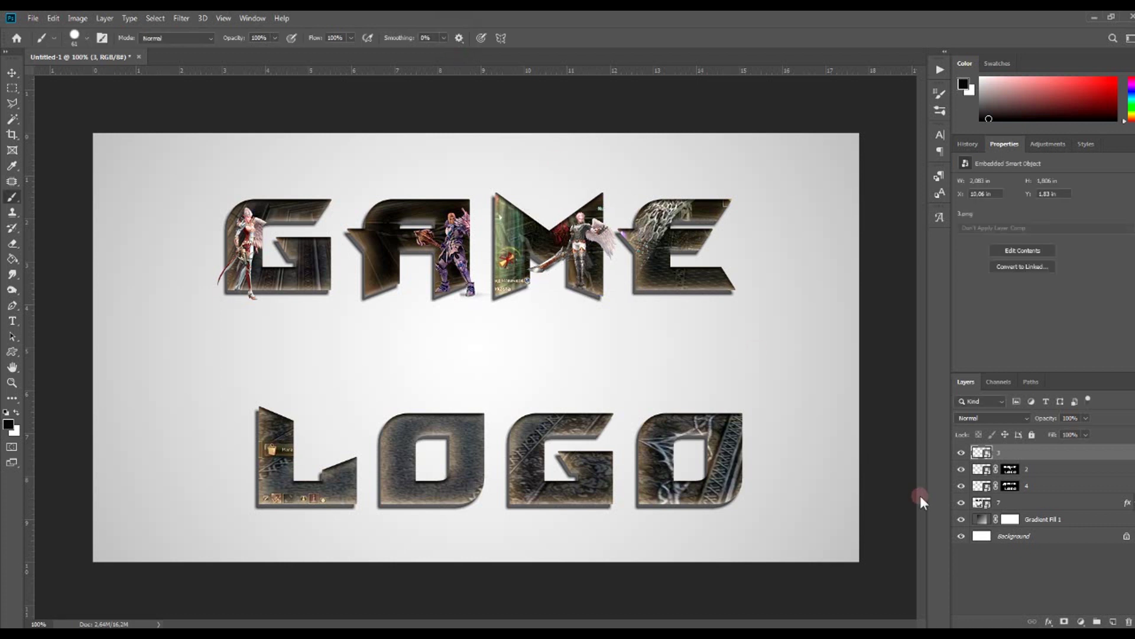
# Step: Mask swordsman layer 3 to the letters and paint white to restore his wings beside the M
pyautogui.keyDown('ctrl'); pyautogui.click(980, 504); pyautogui.keyUp('ctrl')
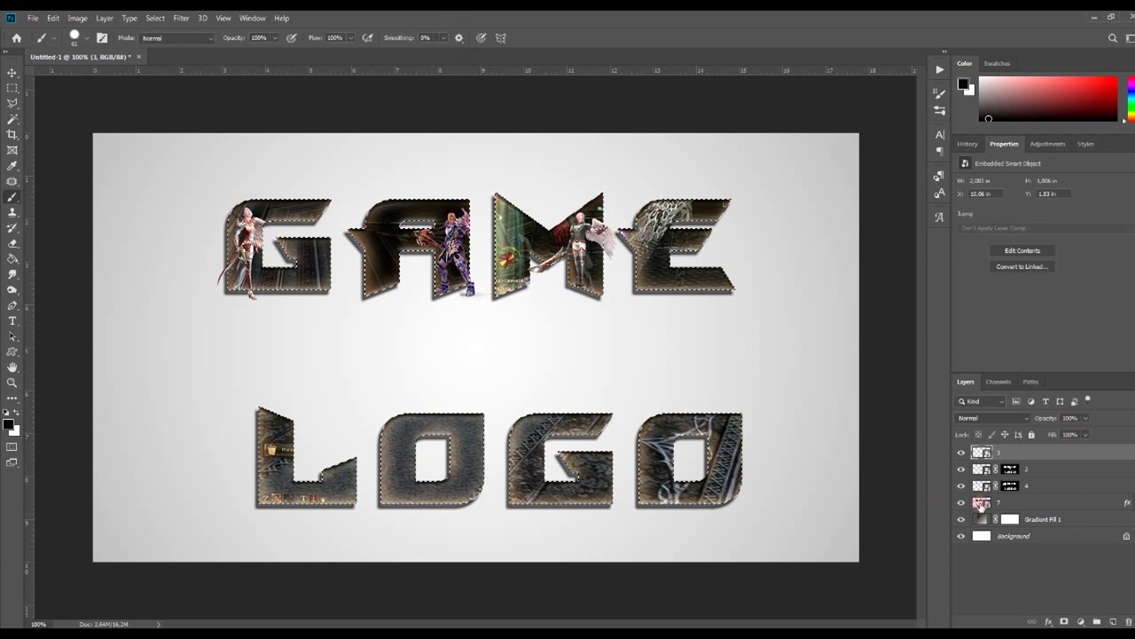
pyautogui.click(1063, 622)
pyautogui.press('x')
pyautogui.moveTo(613, 237); pyautogui.dragTo(615, 236)
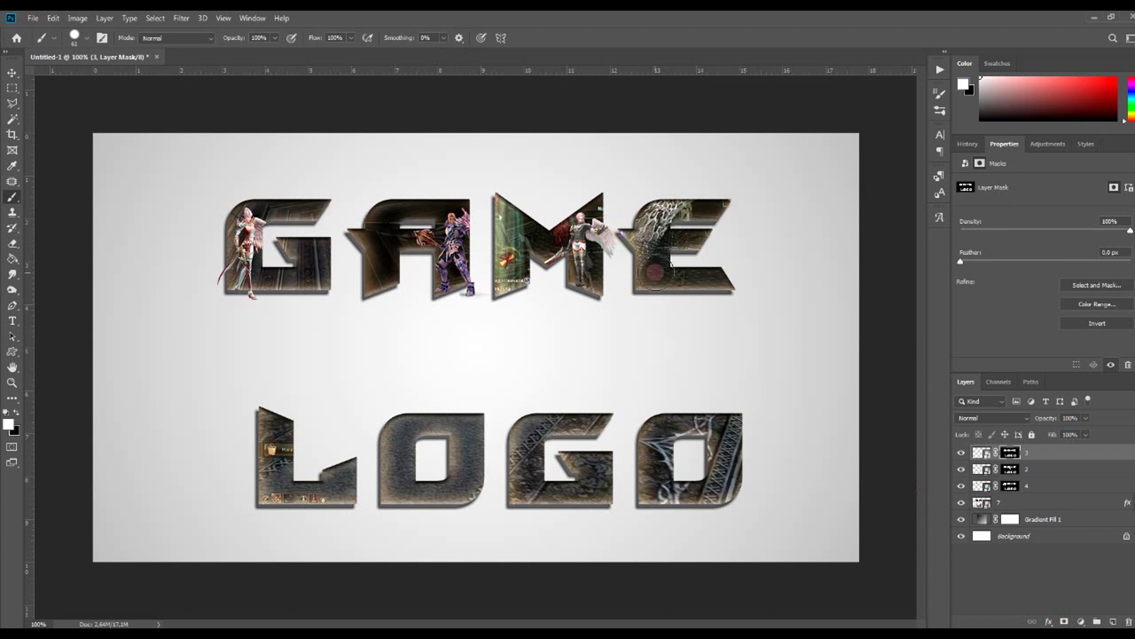
pyautogui.moveTo(613, 238); pyautogui.dragTo(622, 241)
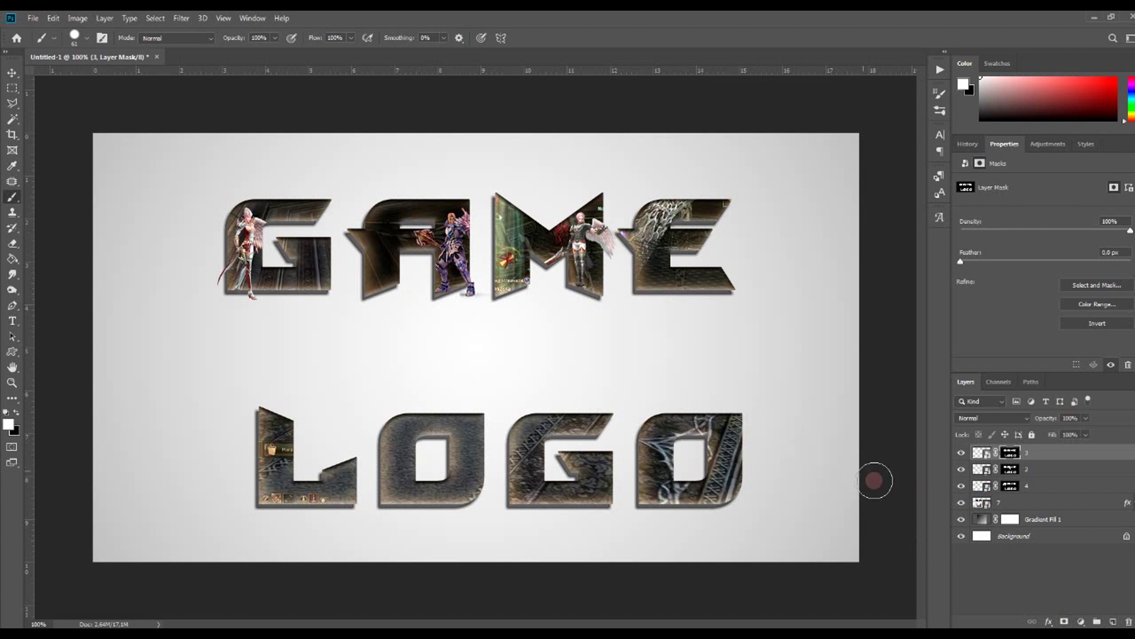
# Step: Place 4.png and scale the character to about 12.69% over the E of GAME
pyautogui.hotkey('alt', 'Tab')
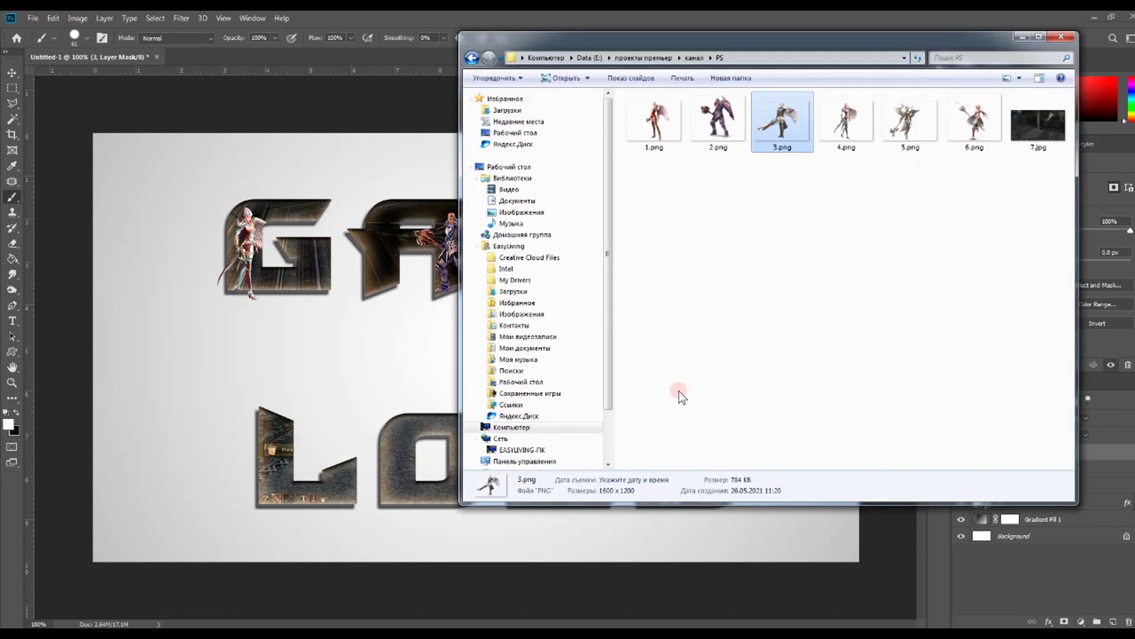
pyautogui.moveTo(850, 137); pyautogui.dragTo(394, 367)
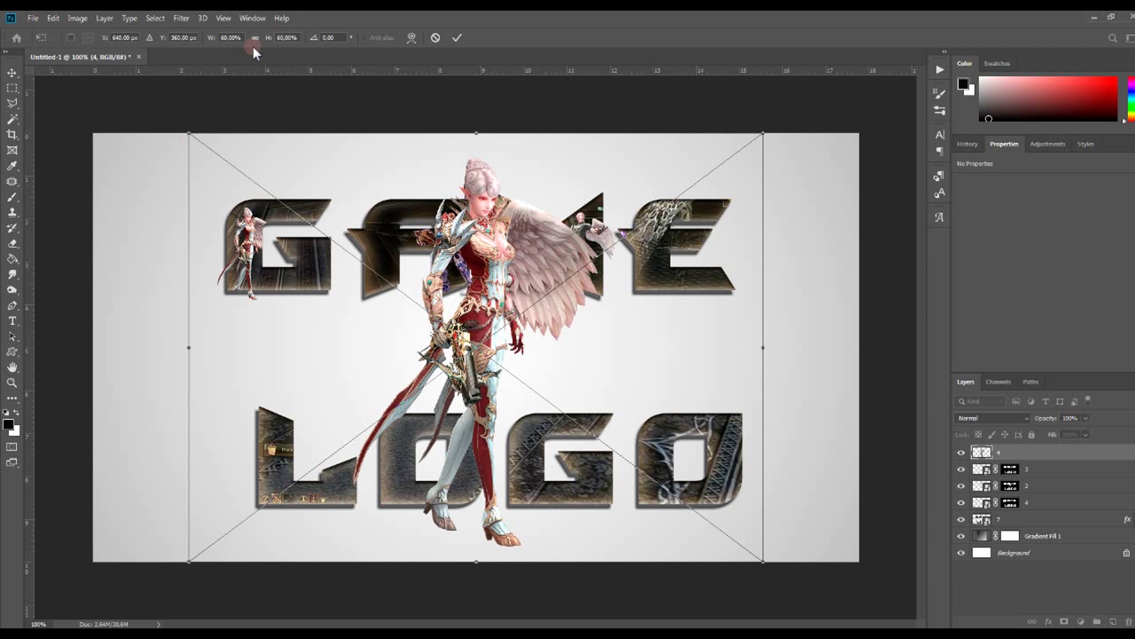
pyautogui.moveTo(188, 133)
pyautogui.mouseDown()
pyautogui.moveTo(625, 423)
pyautogui.moveTo(617, 452)
pyautogui.mouseUp()
pyautogui.moveTo(691, 469); pyautogui.dragTo(663, 244)
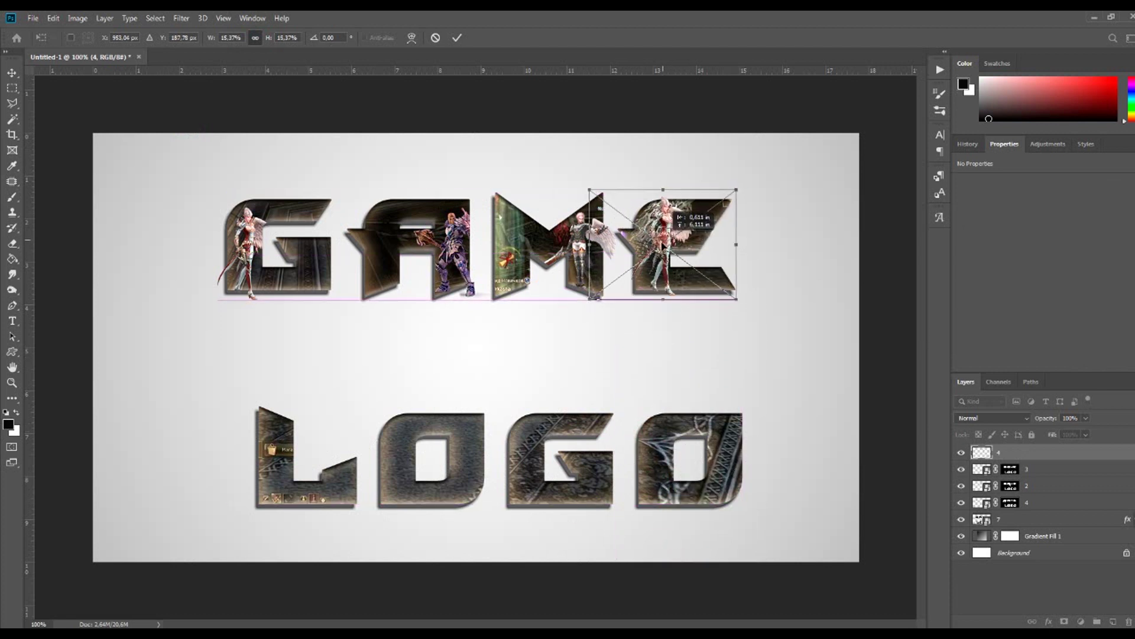
pyautogui.moveTo(737, 191); pyautogui.dragTo(676, 232)
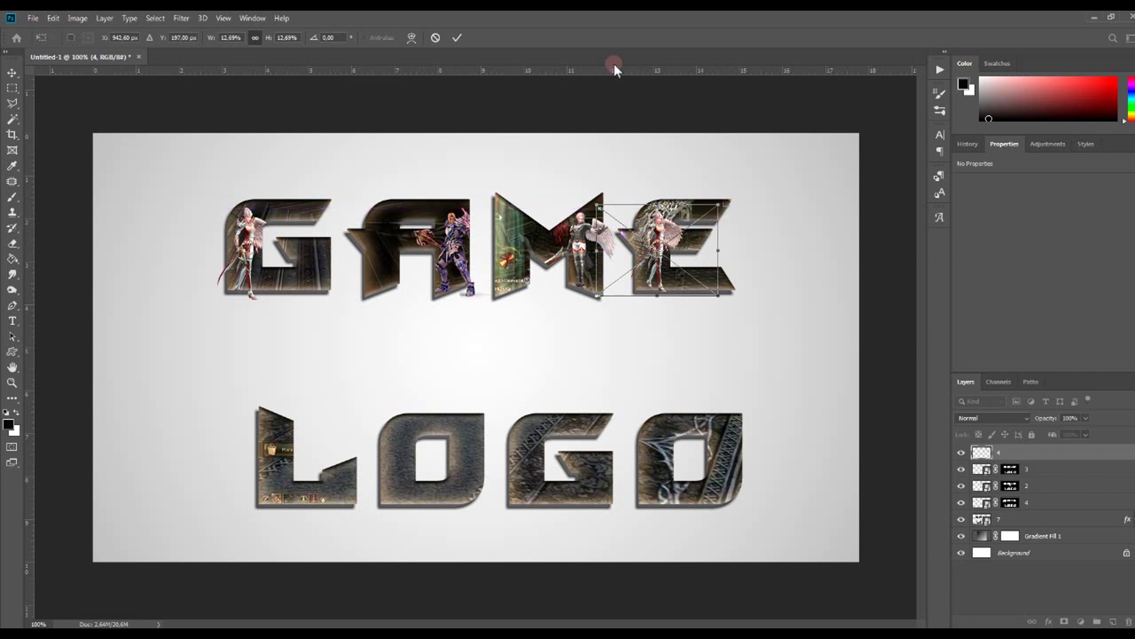
# Step: Commit the E character's transform and mask layer 4 to text layer 7's letter shapes
pyautogui.click(458, 39)
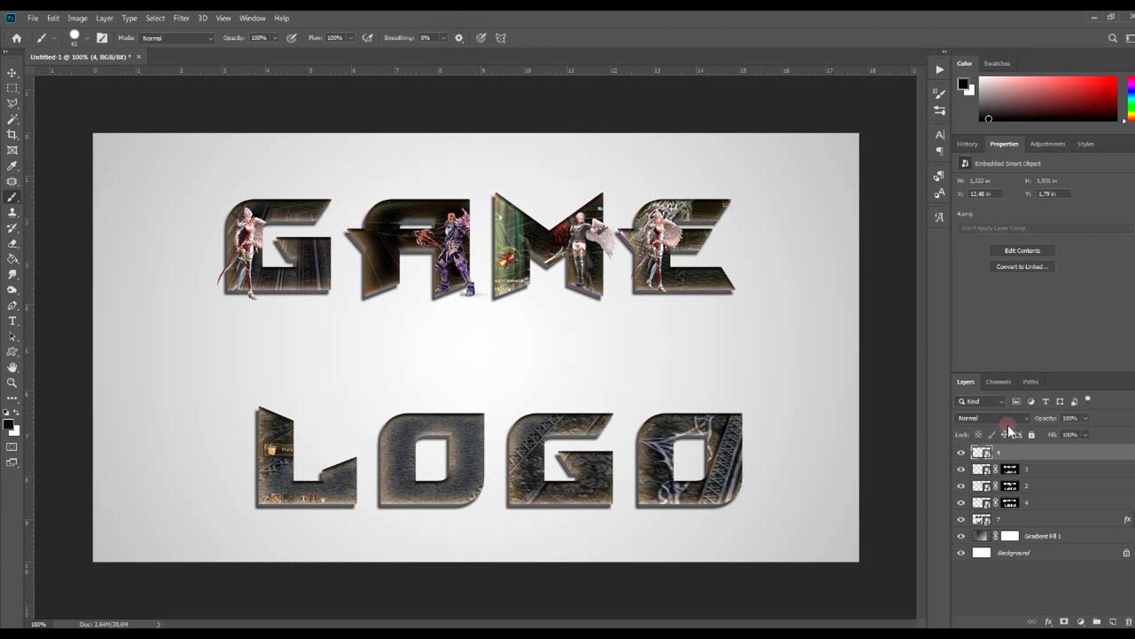
pyautogui.keyDown('ctrl'); pyautogui.click(983, 521); pyautogui.keyUp('ctrl')
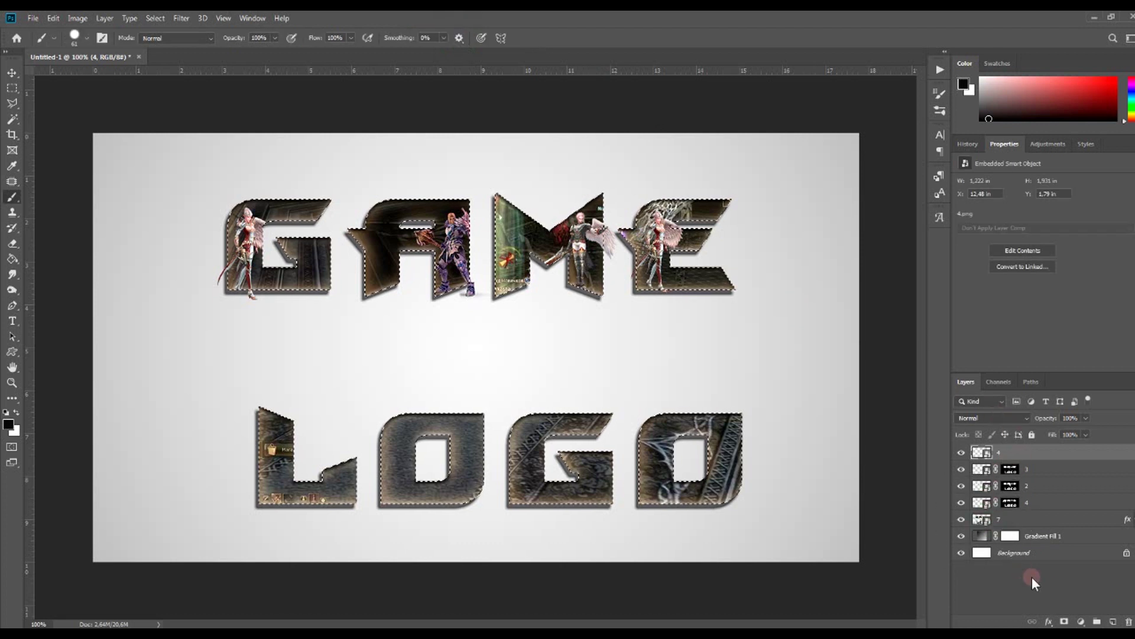
pyautogui.click(1064, 621)
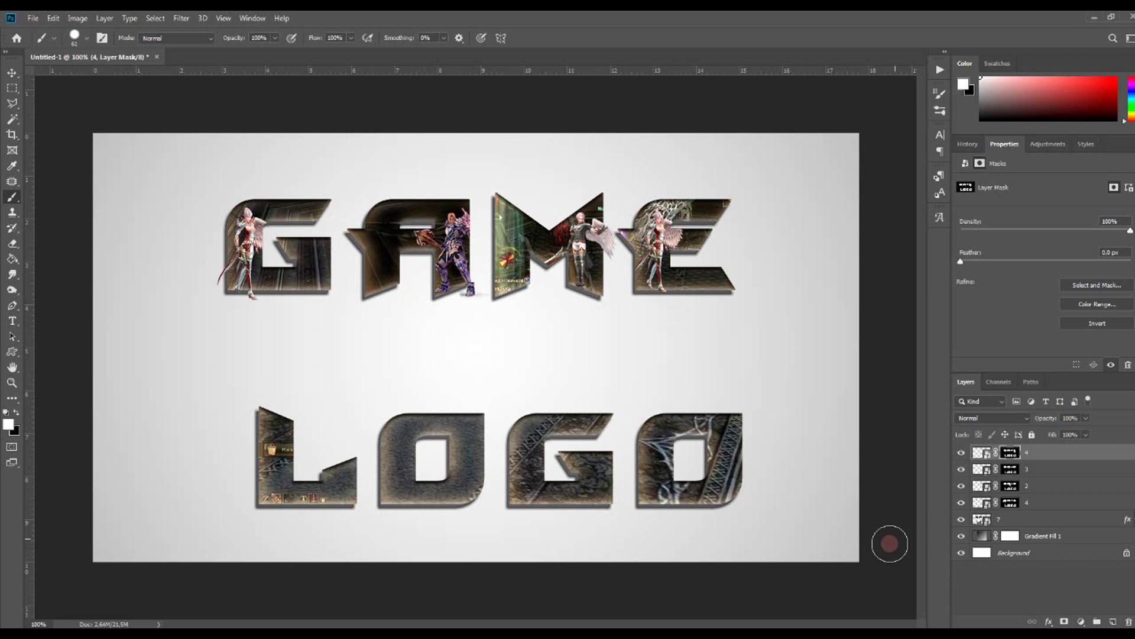
pyautogui.hotkey('alt', 'Tab')
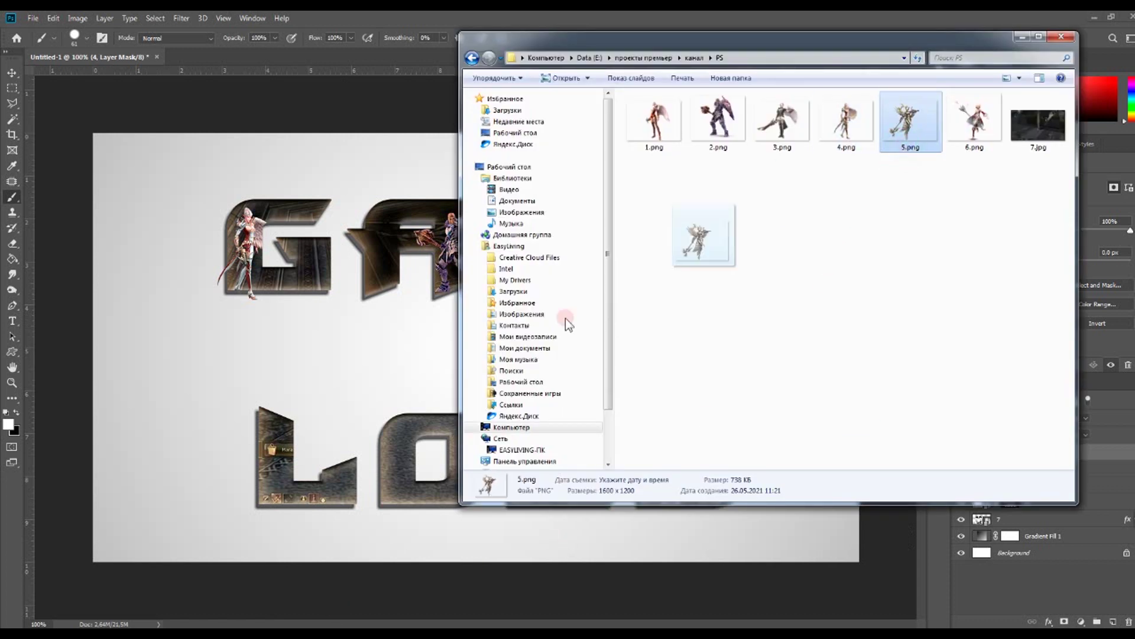
# Step: Place 5.png with linked W/H, scale it to about 14.74%, and commit it on the L
pyautogui.moveTo(908, 149); pyautogui.dragTo(332, 432)
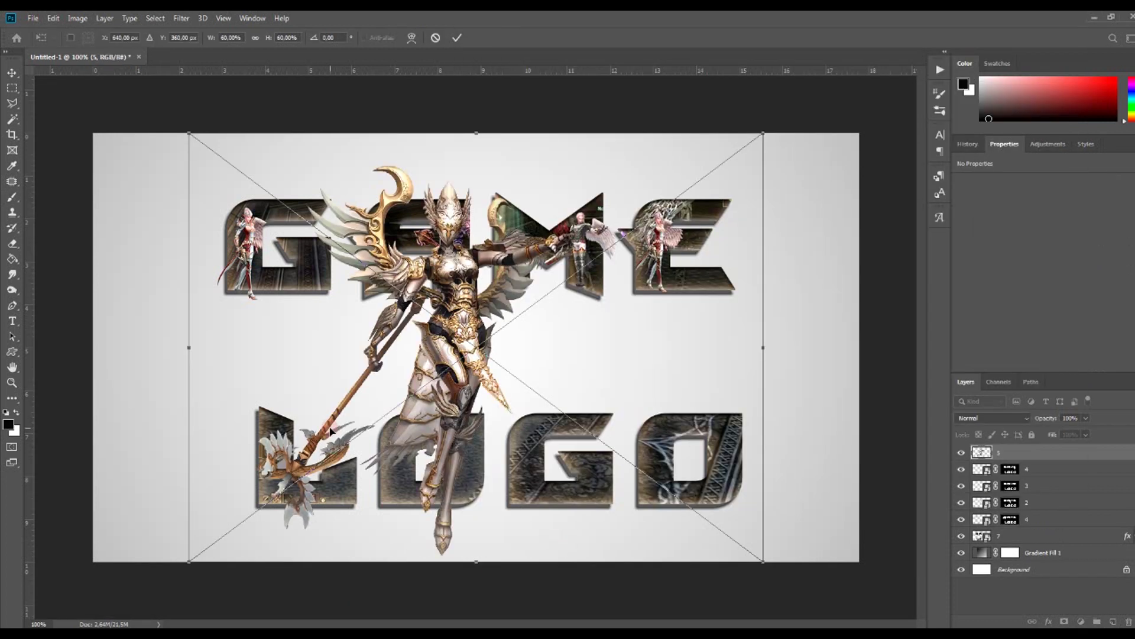
pyautogui.click(254, 38)
pyautogui.moveTo(761, 136)
pyautogui.mouseDown()
pyautogui.moveTo(369, 443)
pyautogui.moveTo(352, 441)
pyautogui.mouseUp()
pyautogui.moveTo(289, 467)
pyautogui.mouseDown()
pyautogui.moveTo(304, 421)
pyautogui.moveTo(309, 433)
pyautogui.mouseUp()
pyautogui.moveTo(367, 398); pyautogui.dragTo(323, 429)
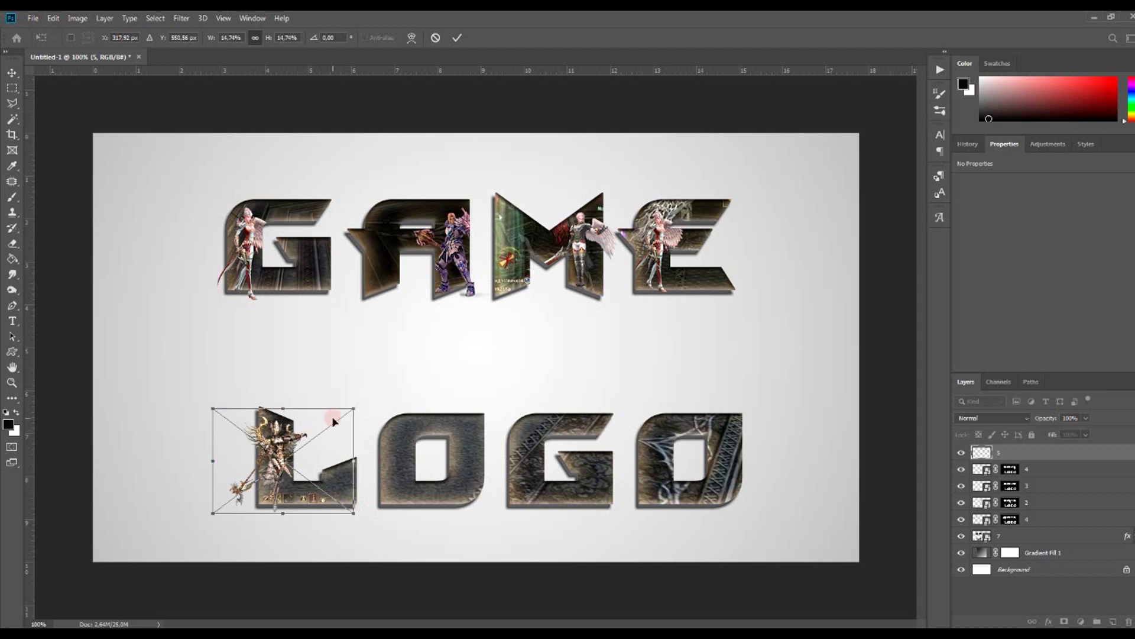
pyautogui.moveTo(332, 418); pyautogui.dragTo(328, 427)
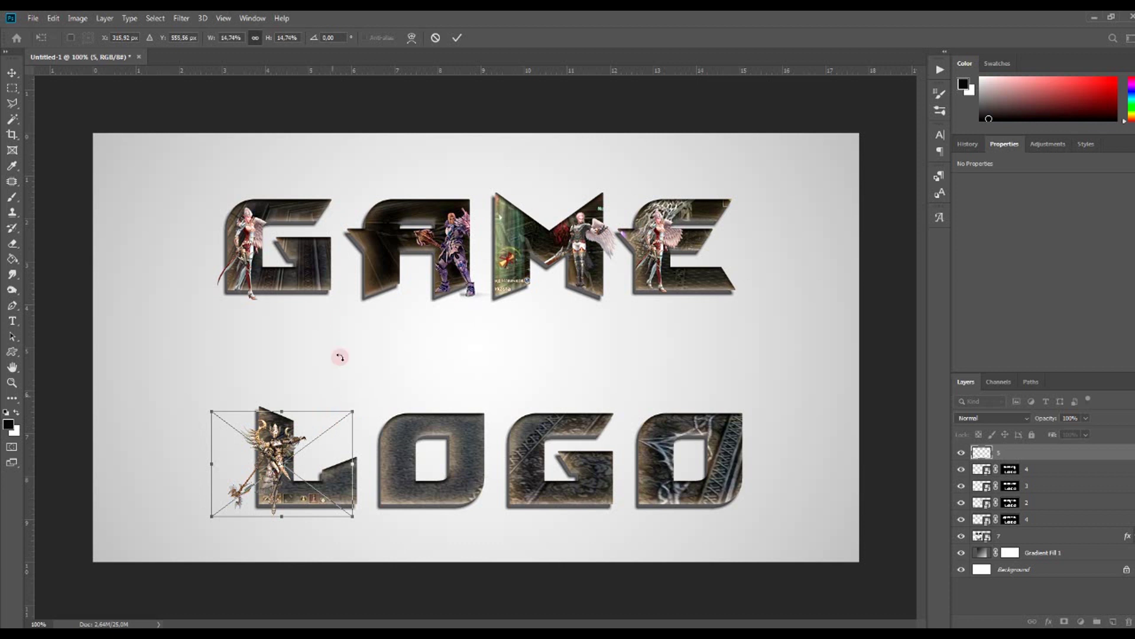
pyautogui.click(458, 37)
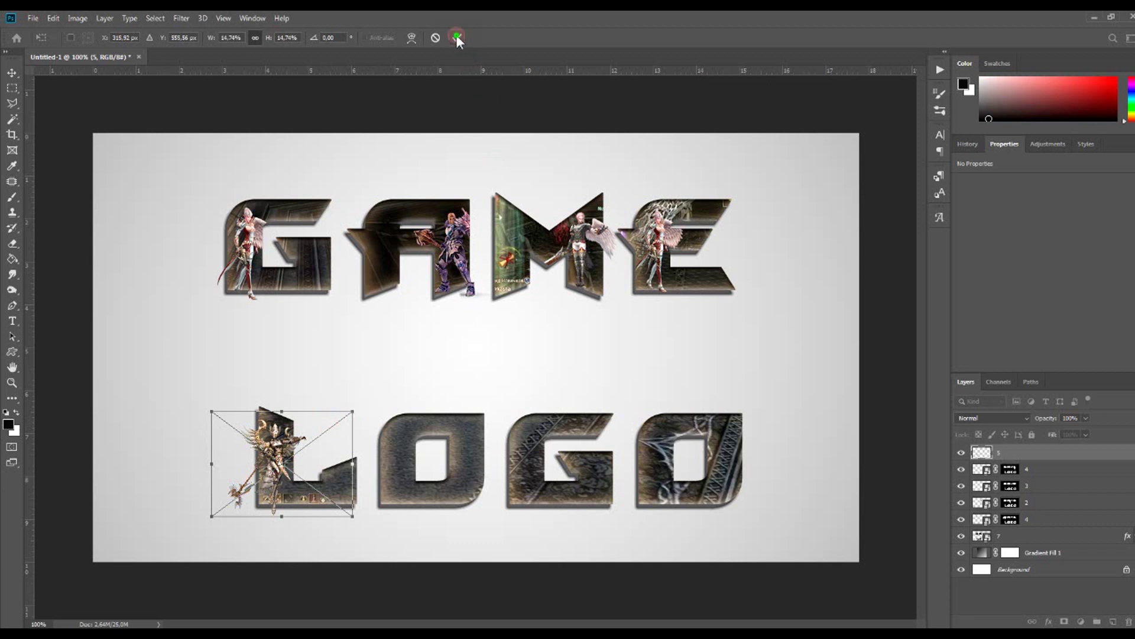
# Step: Mask layer 5 to the letters and paint back its legs and weapon beside the L
pyautogui.keyDown('ctrl'); pyautogui.click(981, 535); pyautogui.keyUp('ctrl')
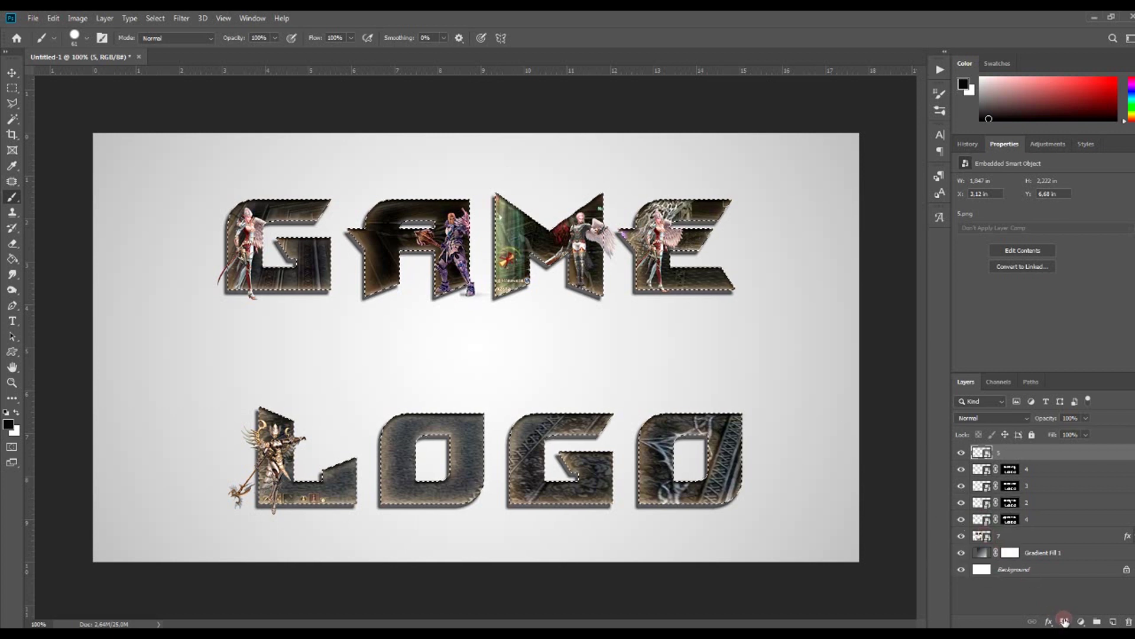
pyautogui.click(1064, 620)
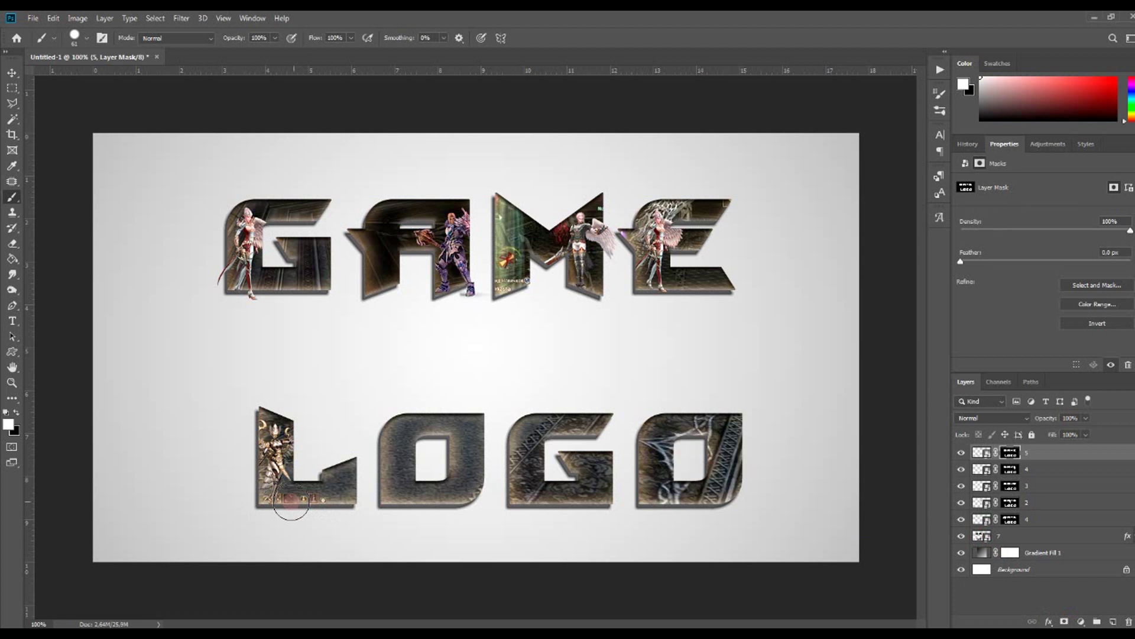
pyautogui.moveTo(286, 542)
pyautogui.mouseDown()
pyautogui.moveTo(266, 482)
pyautogui.moveTo(223, 507)
pyautogui.mouseUp()
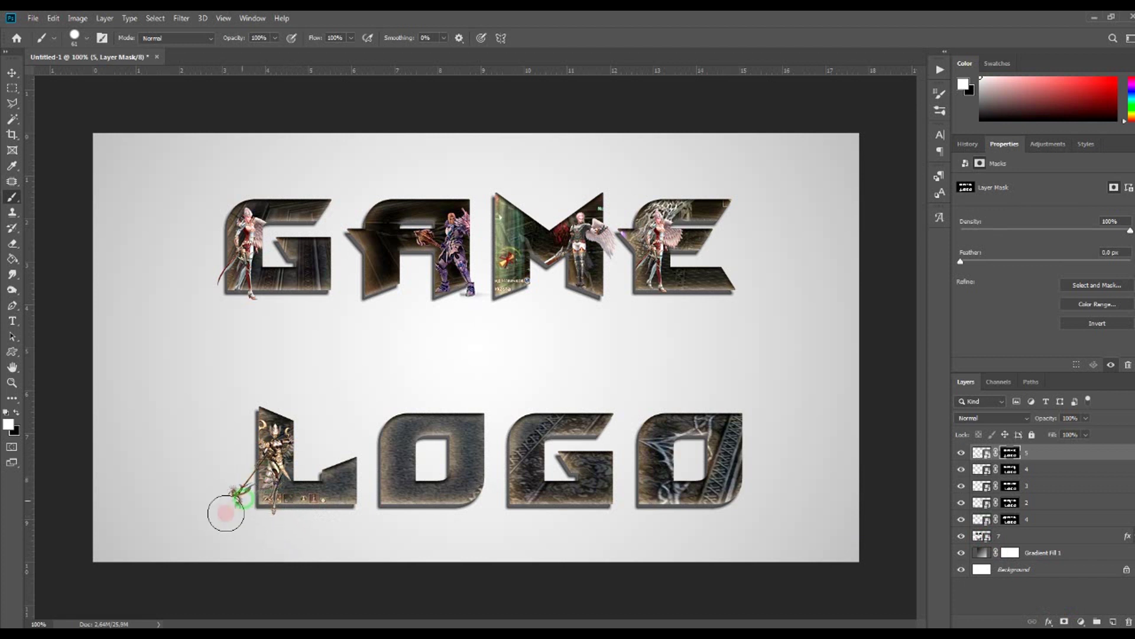
pyautogui.moveTo(300, 441); pyautogui.dragTo(312, 440)
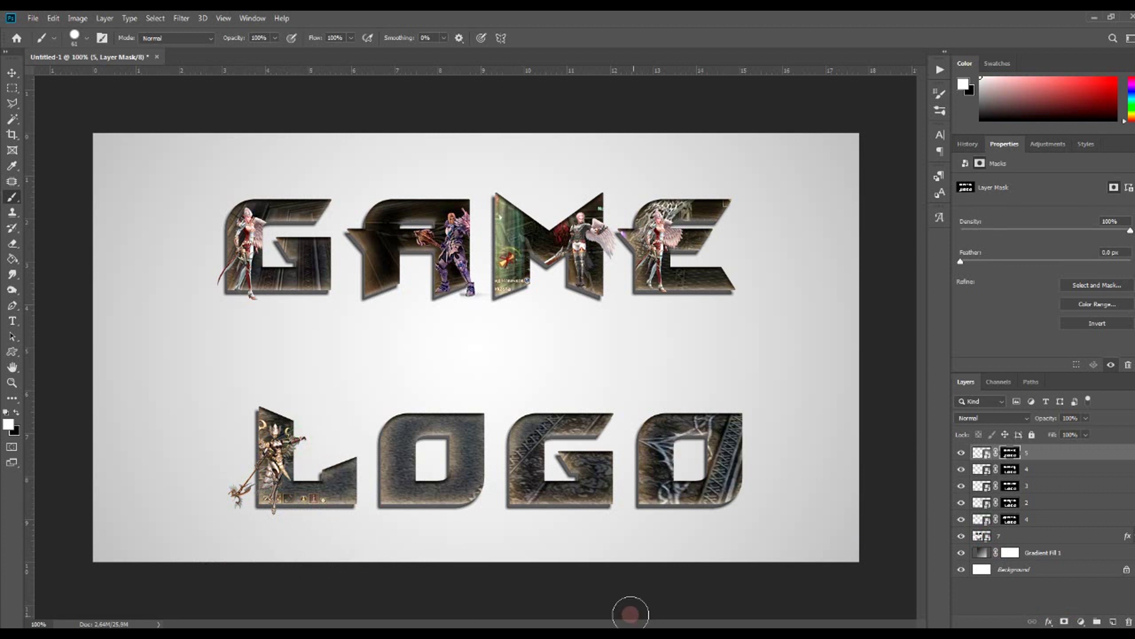
# Step: Place 6.png, scaled proportionally to about 16.12%, over the first O of LOGO
pyautogui.hotkey('alt', 'Tab')
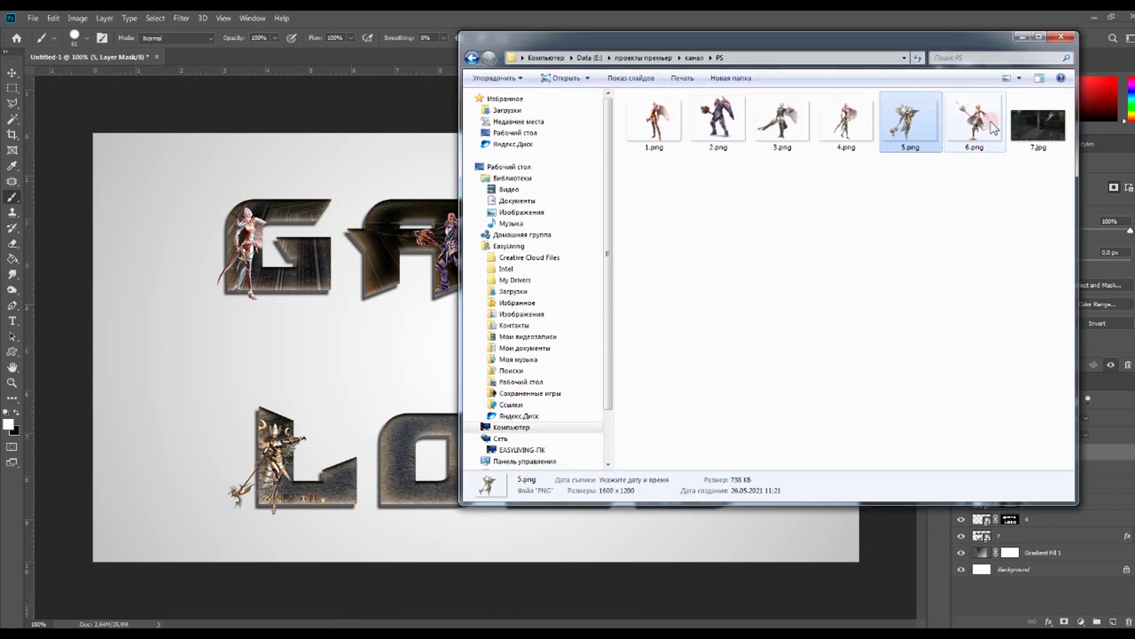
pyautogui.moveTo(994, 129); pyautogui.dragTo(399, 461)
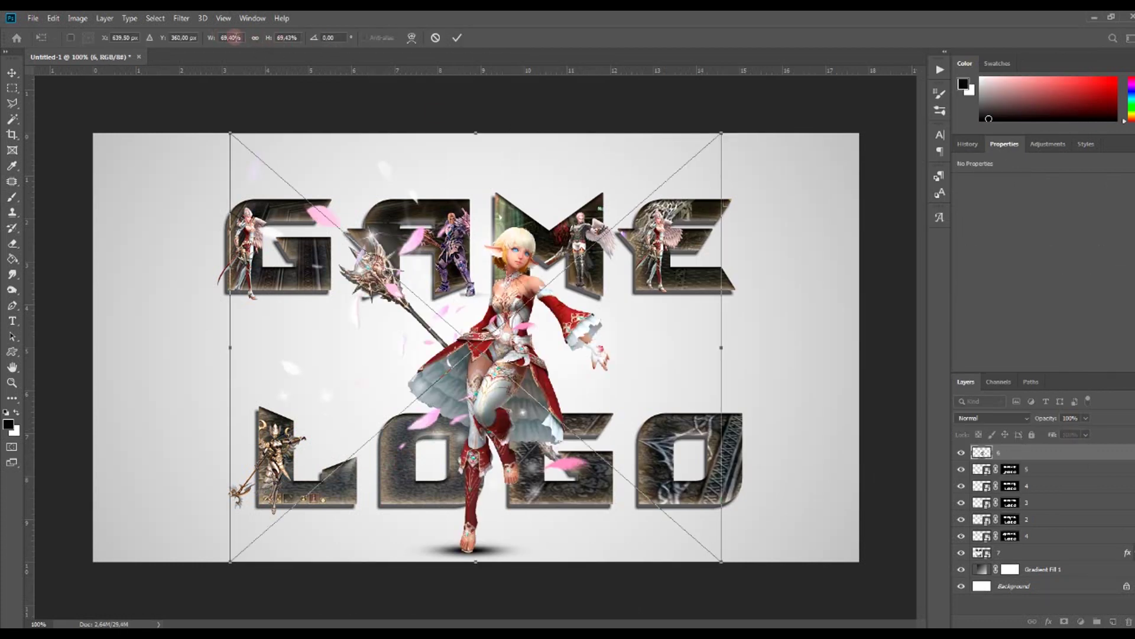
pyautogui.click(256, 38)
pyautogui.moveTo(231, 134)
pyautogui.mouseDown()
pyautogui.moveTo(647, 498)
pyautogui.moveTo(502, 465)
pyautogui.moveTo(466, 471)
pyautogui.mouseUp()
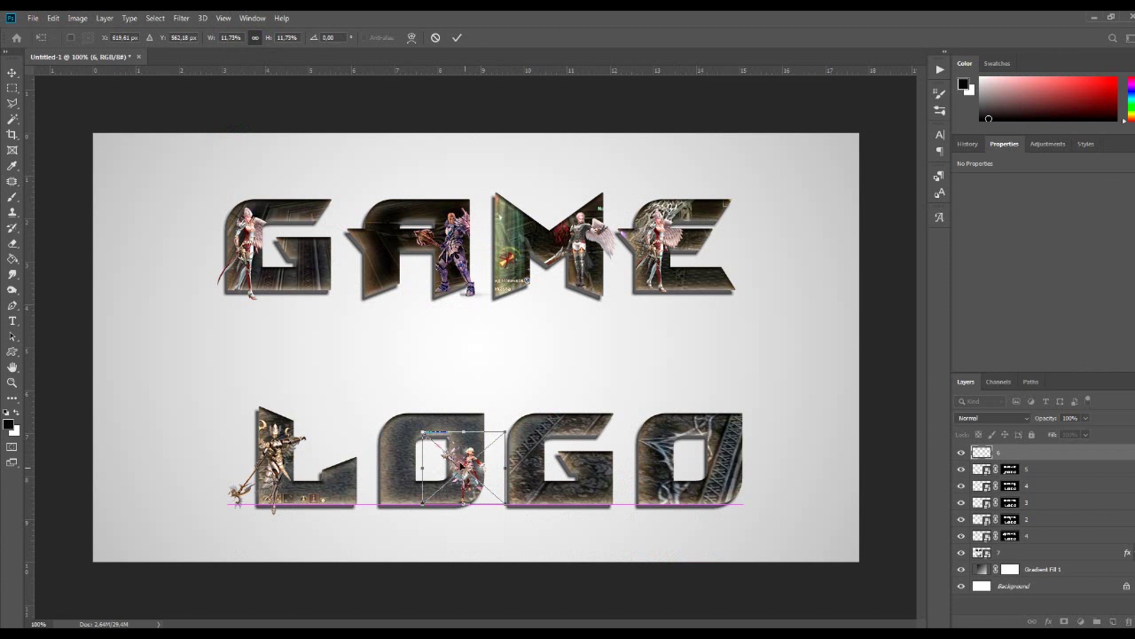
pyautogui.moveTo(508, 433)
pyautogui.mouseDown()
pyautogui.moveTo(537, 406)
pyautogui.moveTo(478, 450)
pyautogui.mouseUp()
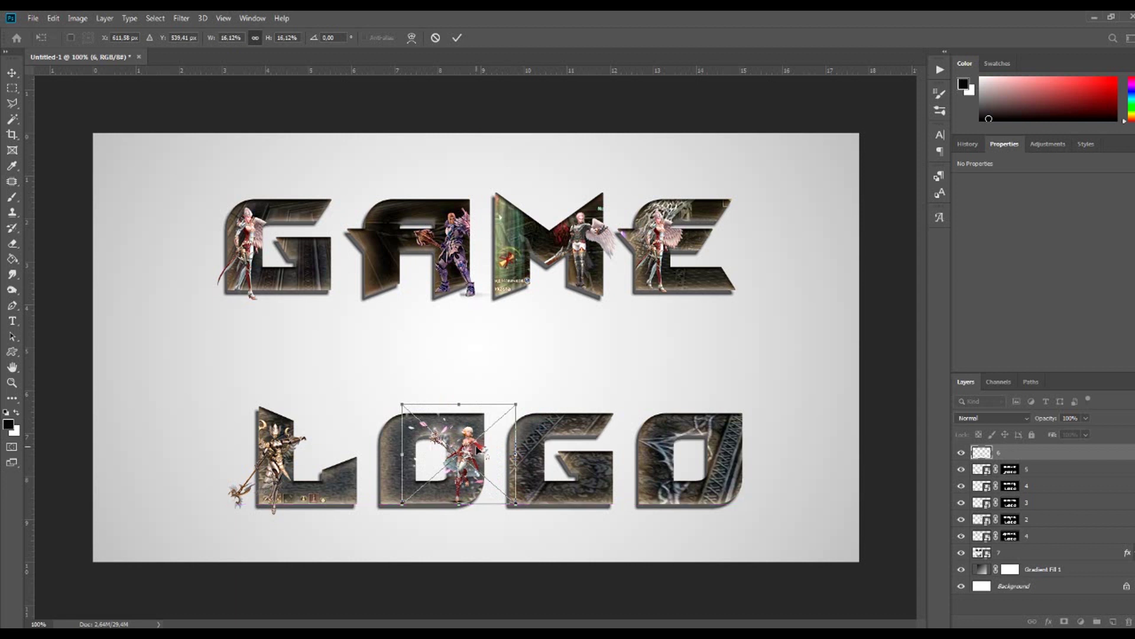
pyautogui.click(456, 37)
pyautogui.press('b')
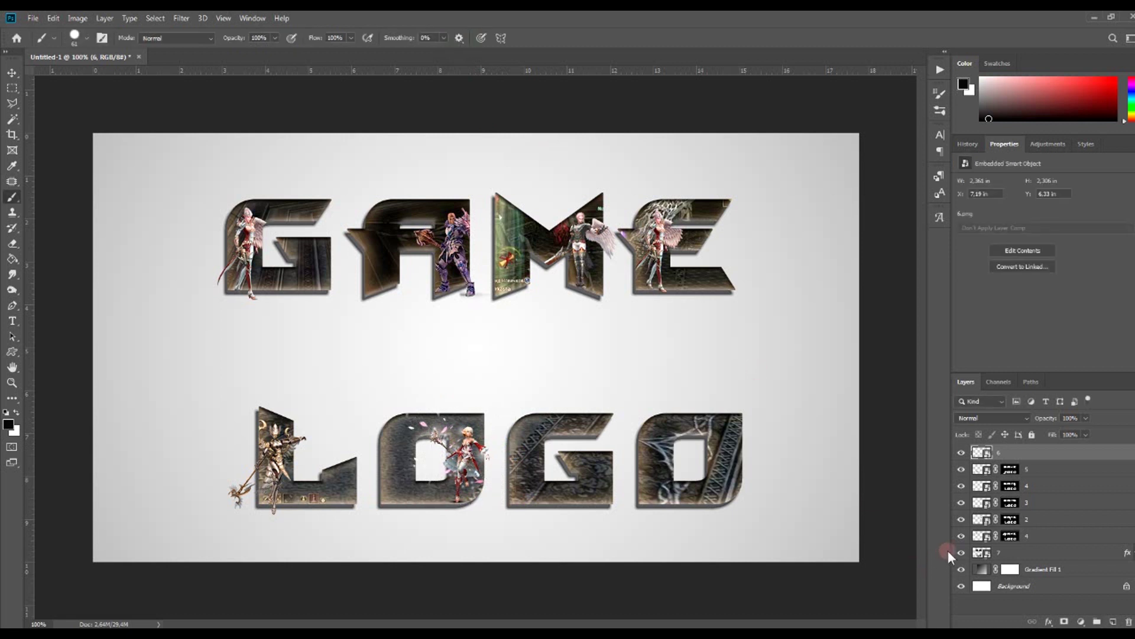
# Step: Mask layer 6 to layer 7's letter shapes and brush-touch the mask at the O's bottom
pyautogui.keyDown('ctrl'); pyautogui.click(982, 552); pyautogui.keyUp('ctrl')
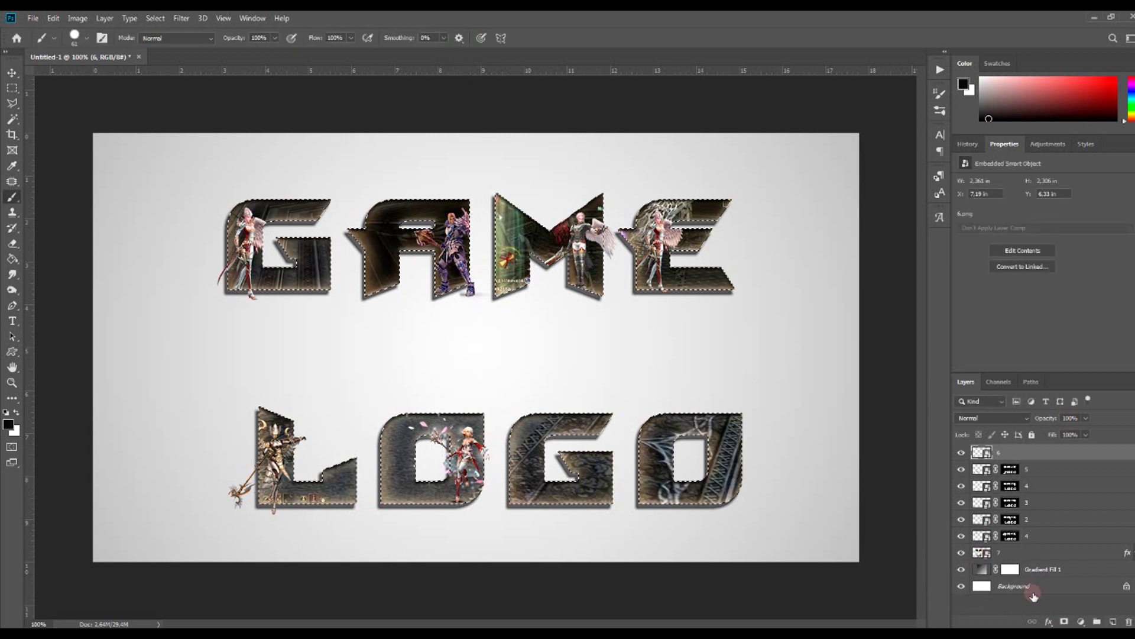
pyautogui.click(1065, 622)
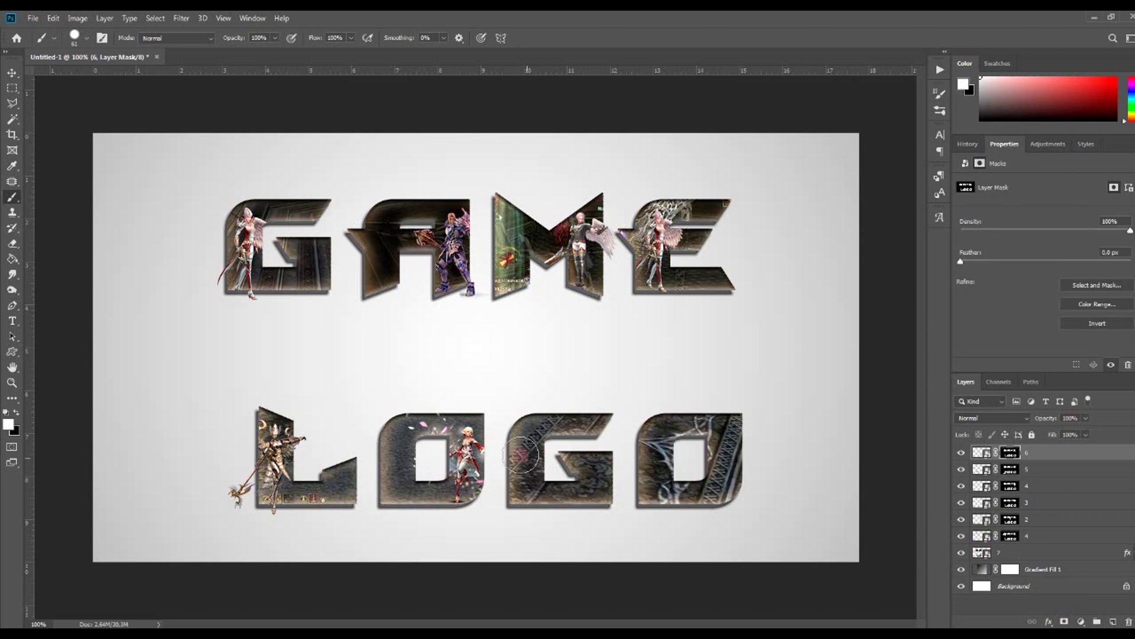
pyautogui.moveTo(522, 473); pyautogui.dragTo(541, 529)
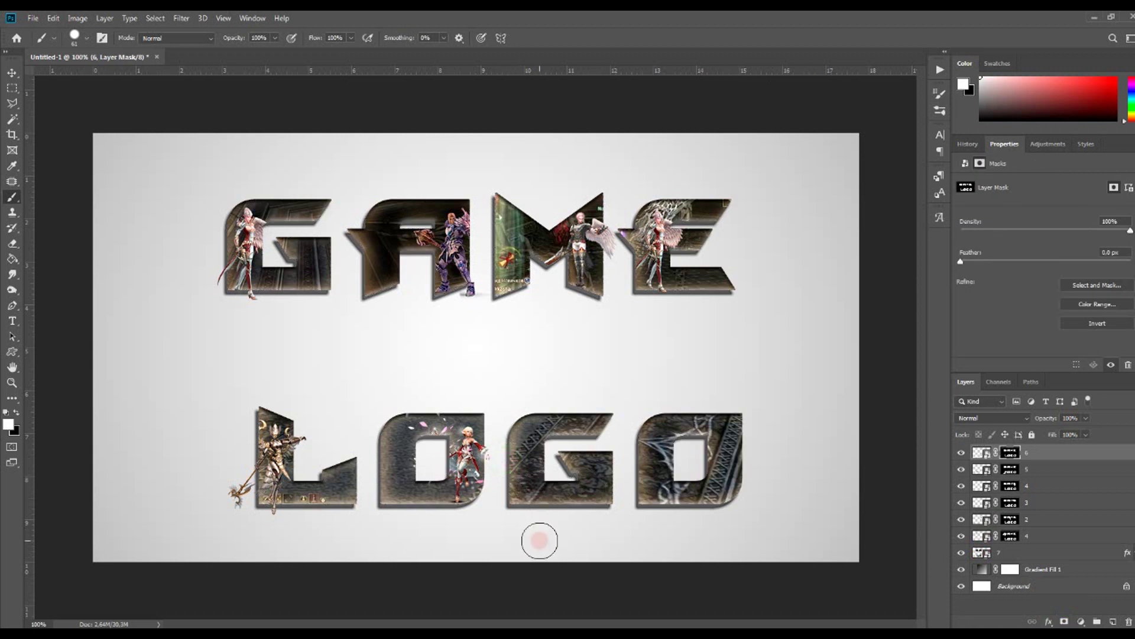
pyautogui.moveTo(474, 494); pyautogui.dragTo(490, 525)
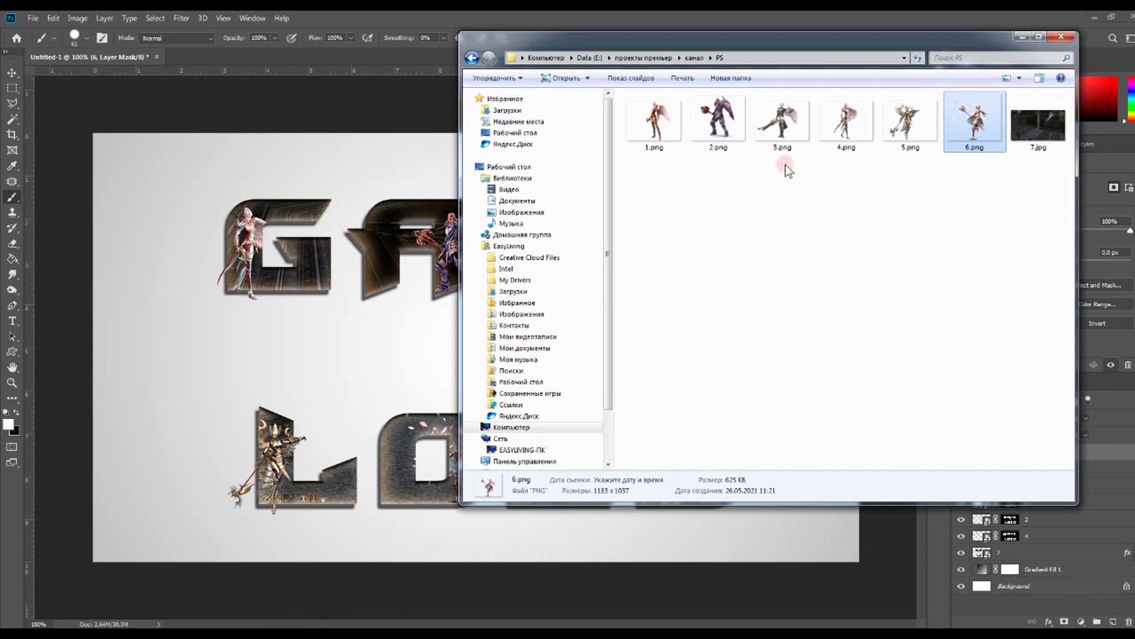
# Step: Place 1.png winged character, flipped horizontally and scaled down, between the O and G
pyautogui.moveTo(654, 122); pyautogui.dragTo(392, 349)
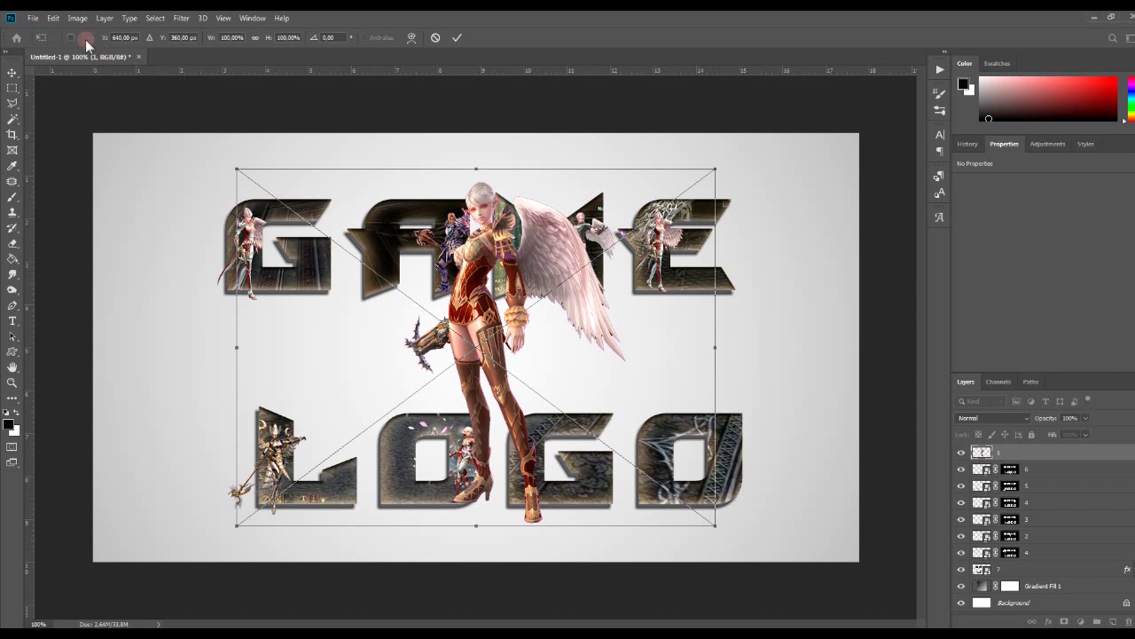
pyautogui.click(56, 19)
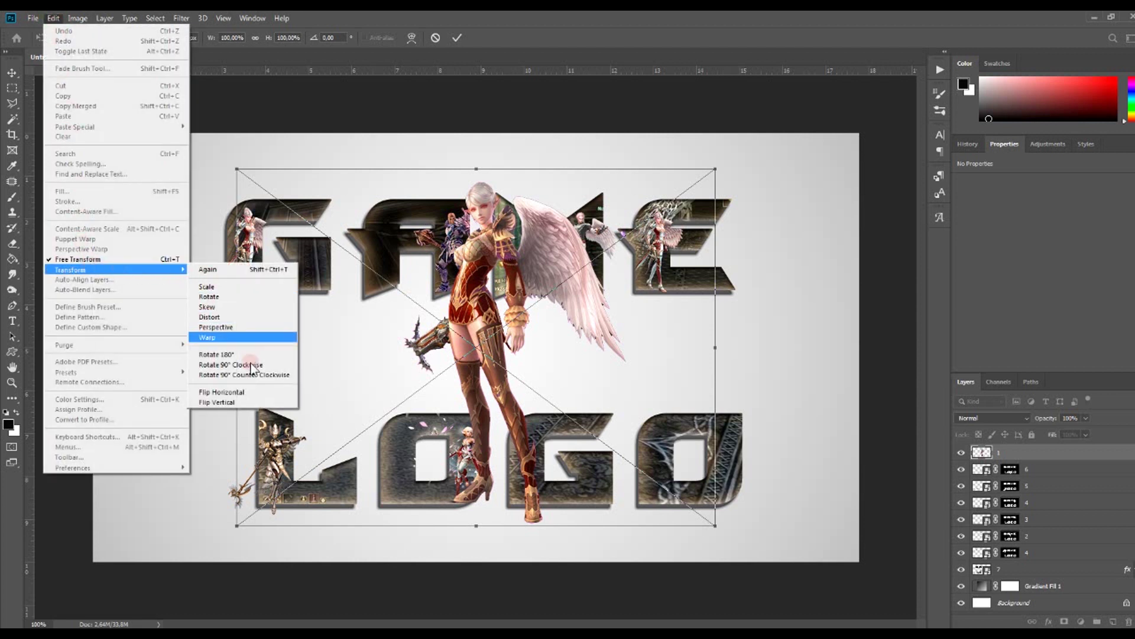
pyautogui.click(249, 392)
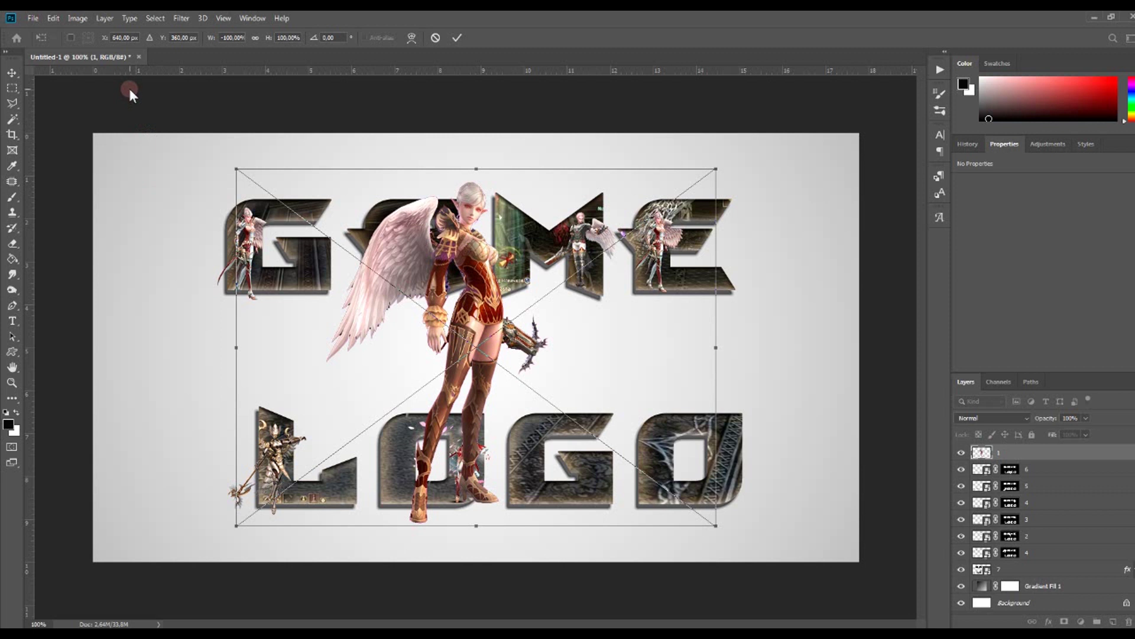
pyautogui.click(254, 38)
pyautogui.moveTo(239, 168); pyautogui.dragTo(563, 420)
pyautogui.moveTo(609, 450); pyautogui.dragTo(519, 445)
pyautogui.moveTo(451, 404); pyautogui.dragTo(510, 434)
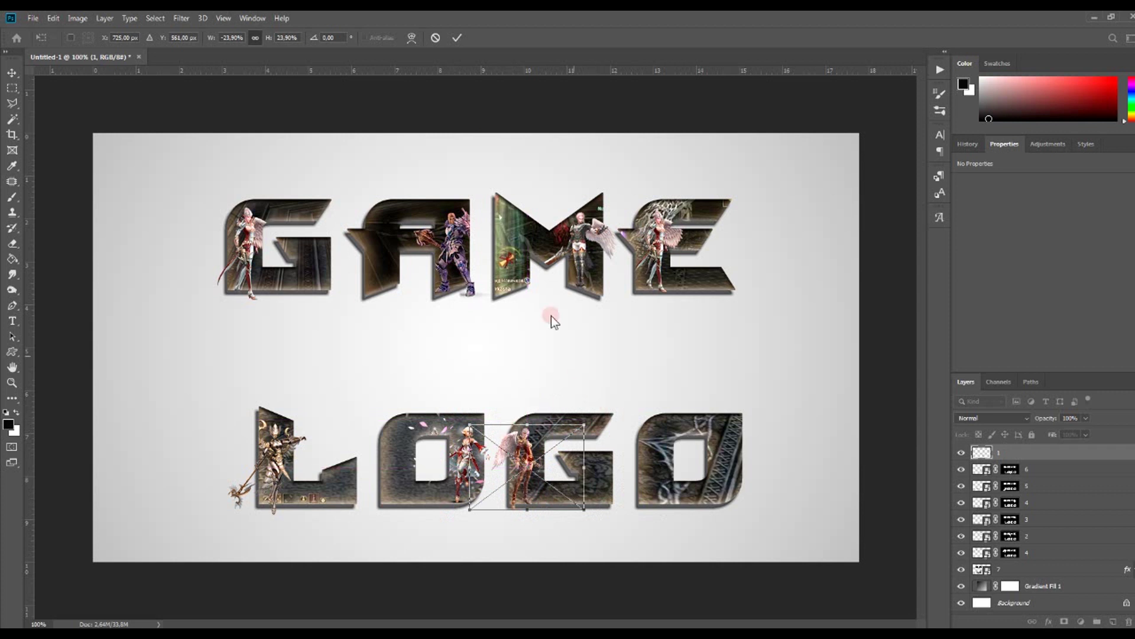
pyautogui.click(459, 39)
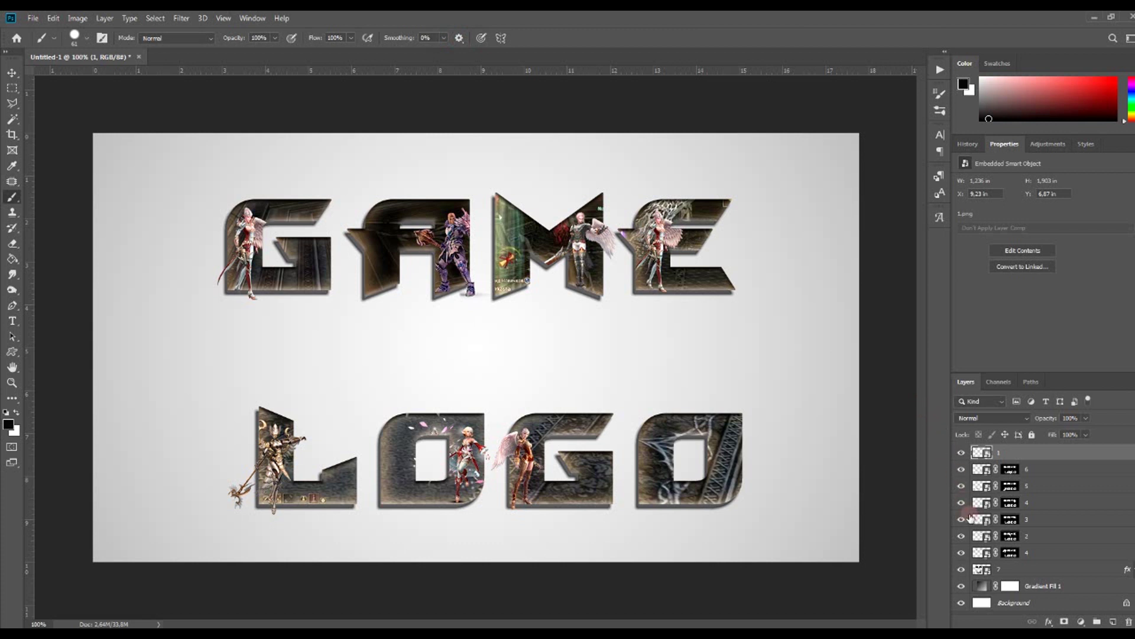
# Step: Free Transform the winged character up to about 26.10% scale and move it onto the G
pyautogui.click(58, 19)
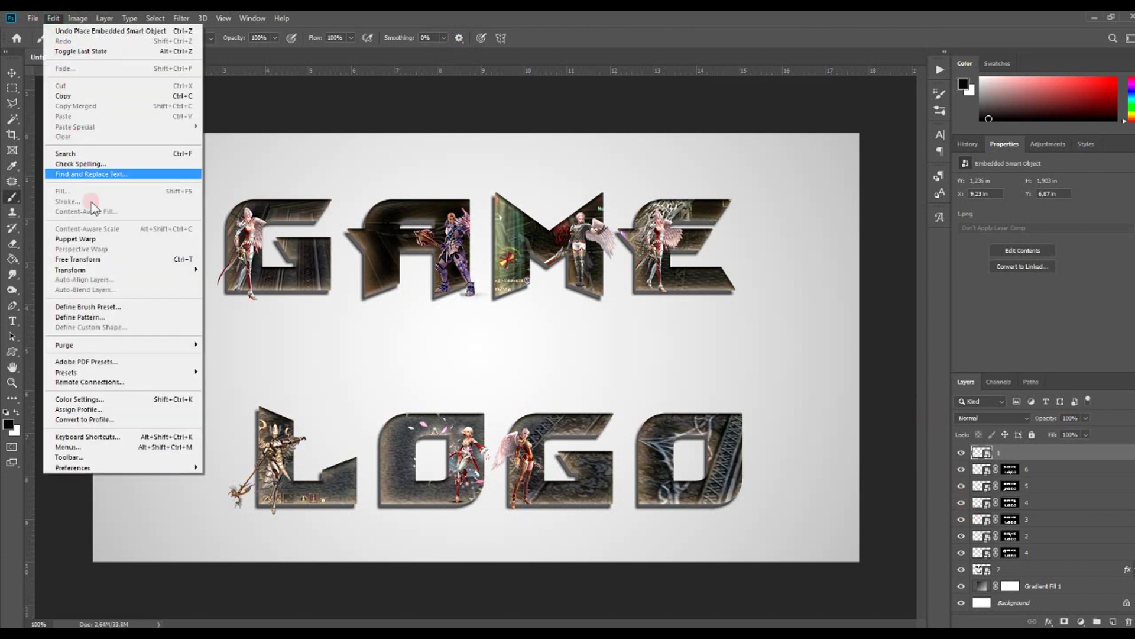
pyautogui.click(102, 258)
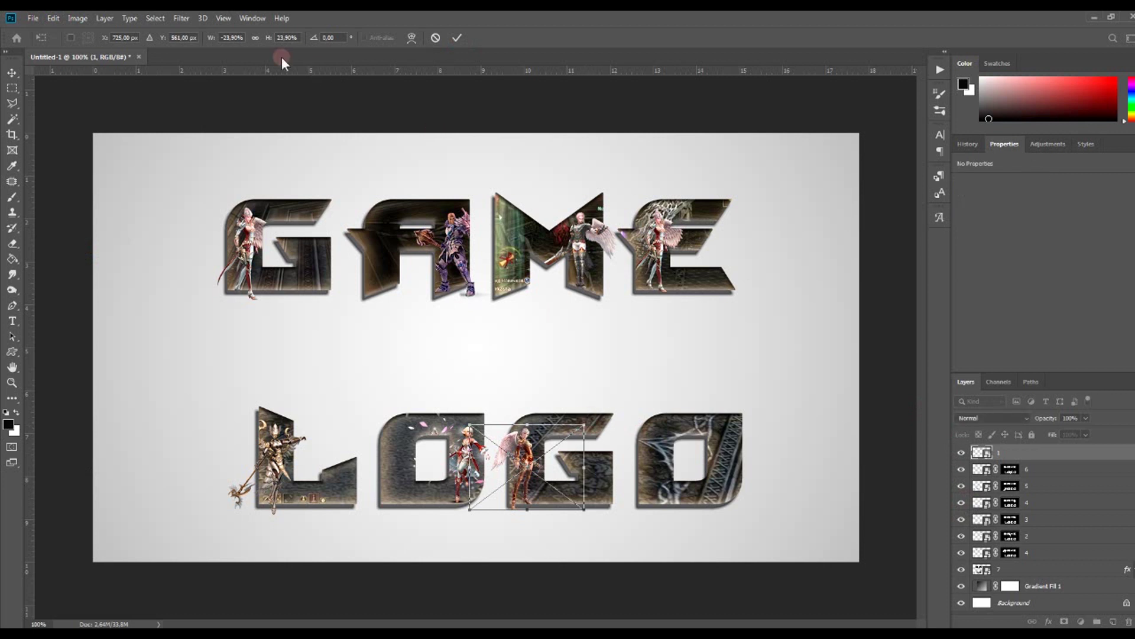
pyautogui.click(254, 39)
pyautogui.moveTo(588, 425)
pyautogui.mouseDown()
pyautogui.moveTo(603, 408)
pyautogui.moveTo(567, 440)
pyautogui.moveTo(594, 421)
pyautogui.moveTo(590, 433)
pyautogui.mouseUp()
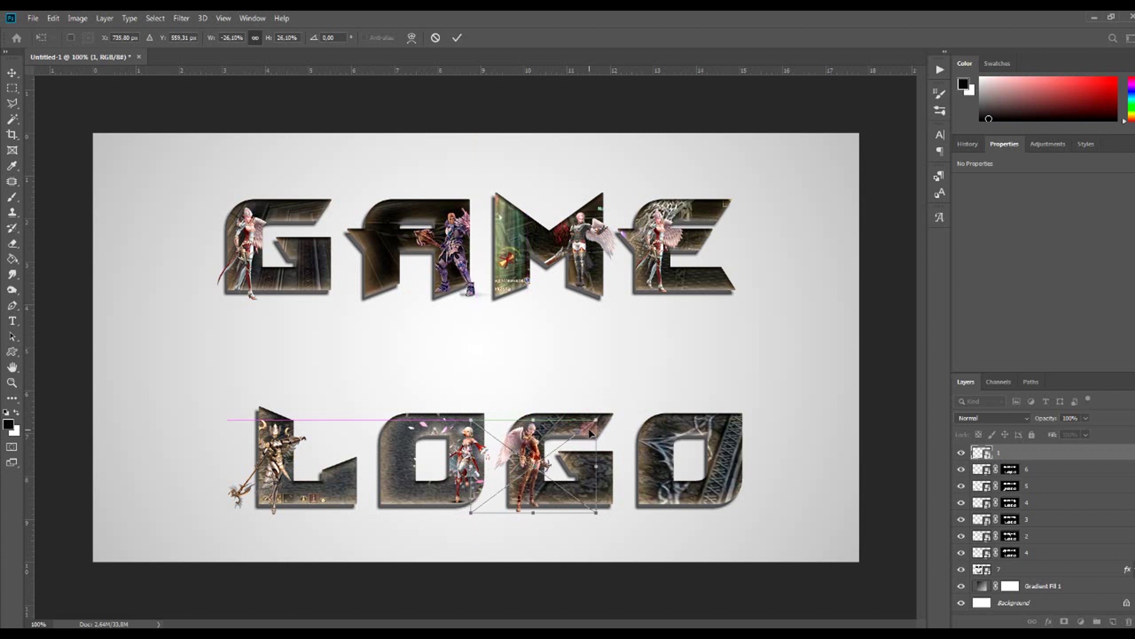
pyautogui.click(453, 37)
pyautogui.press('b')
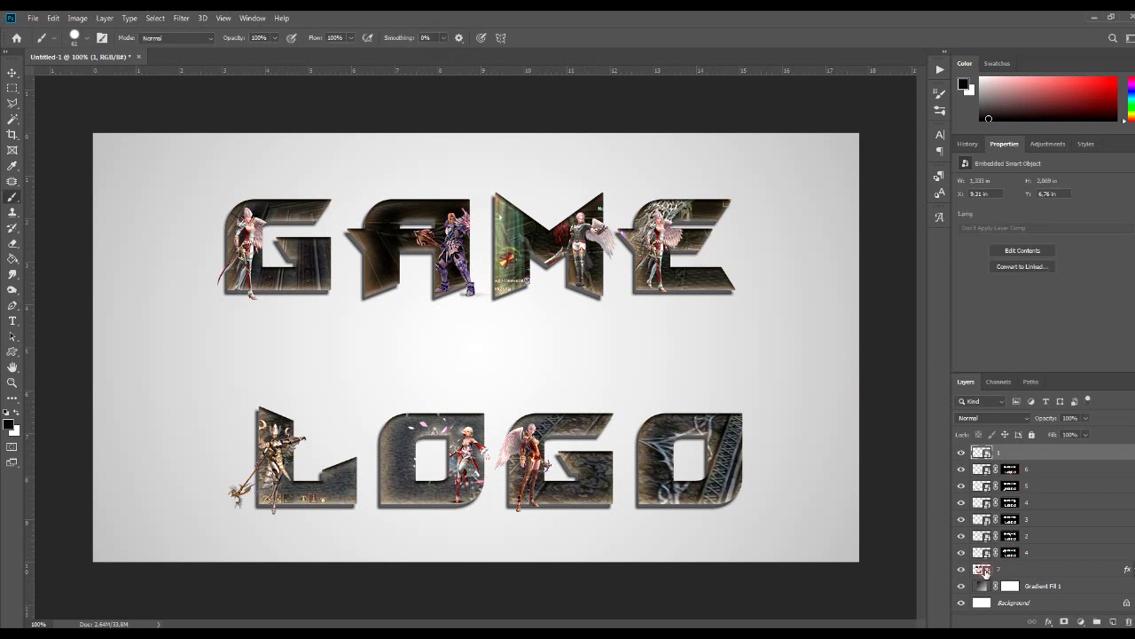
# Step: Mask layer 1 to the letter shapes and paint white to restore its lower part below G
pyautogui.keyDown('ctrl'); pyautogui.click(983, 569); pyautogui.keyUp('ctrl')
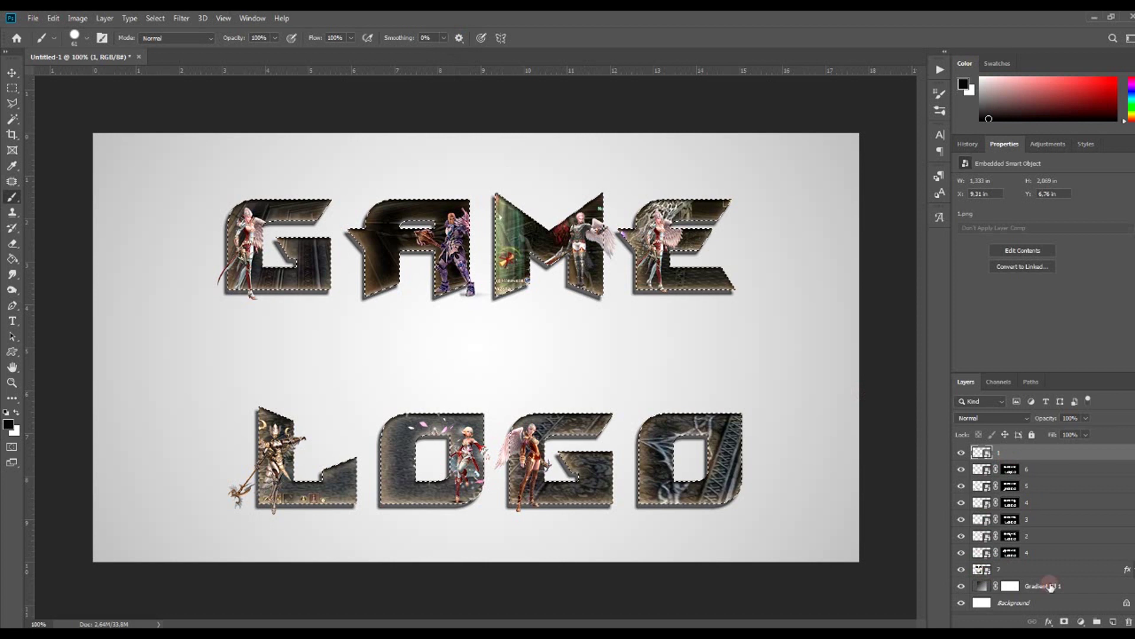
pyautogui.click(1063, 621)
pyautogui.press('x')
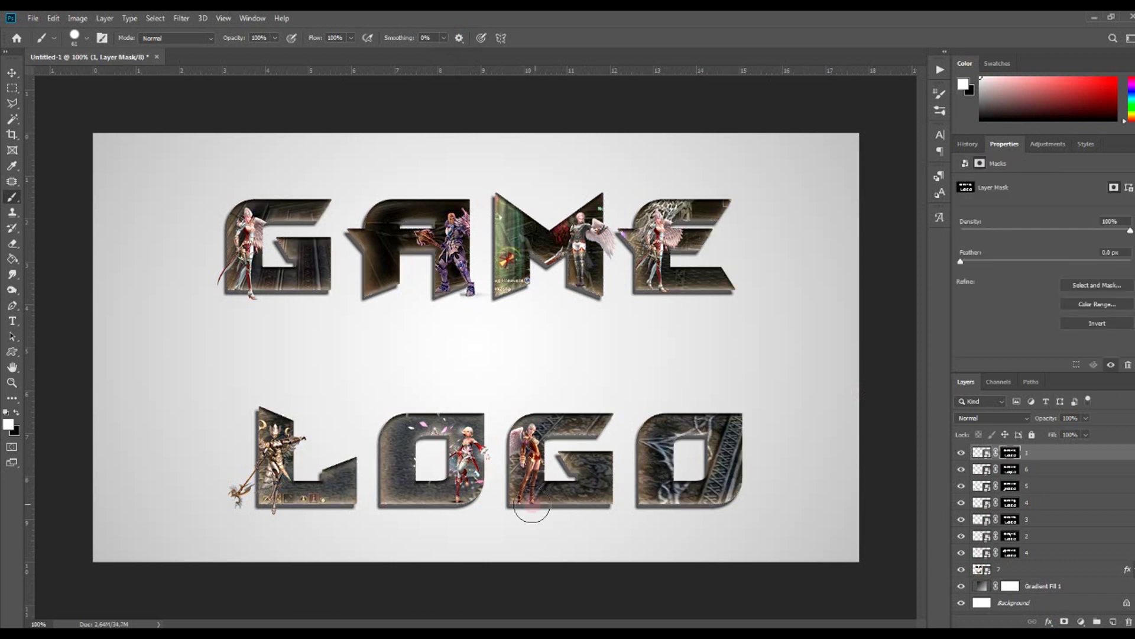
pyautogui.moveTo(519, 520)
pyautogui.mouseDown()
pyautogui.moveTo(531, 514)
pyautogui.moveTo(614, 558)
pyautogui.moveTo(597, 498)
pyautogui.moveTo(740, 586)
pyautogui.moveTo(805, 581)
pyautogui.mouseUp()
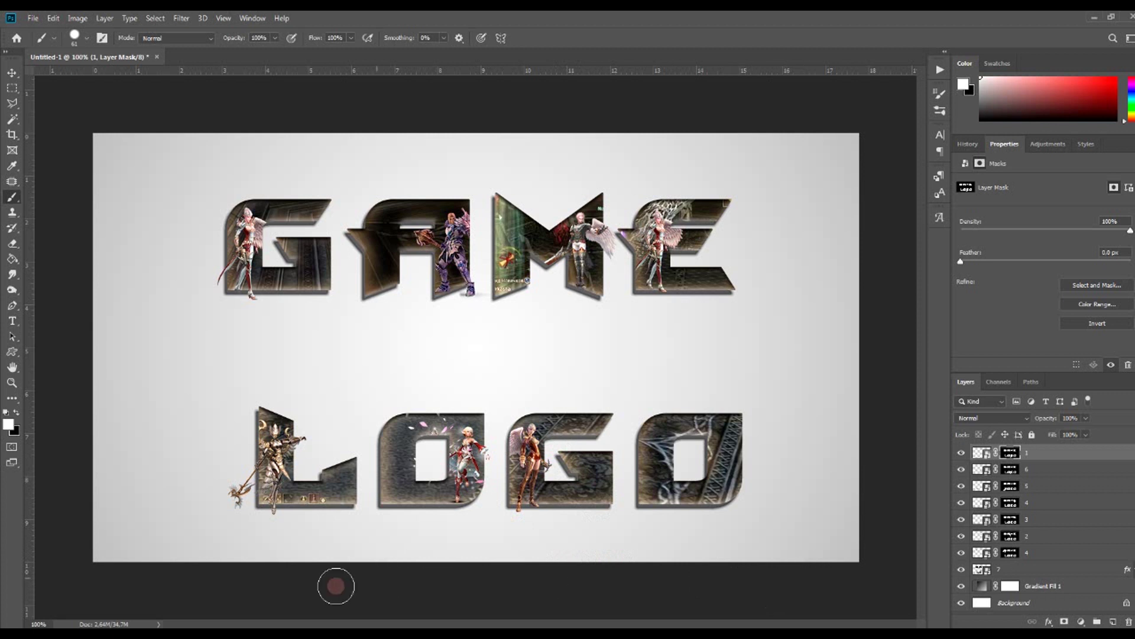
# Step: Place 3.png from the image folder onto the canvas and flip it horizontally
pyautogui.click(275, 570)
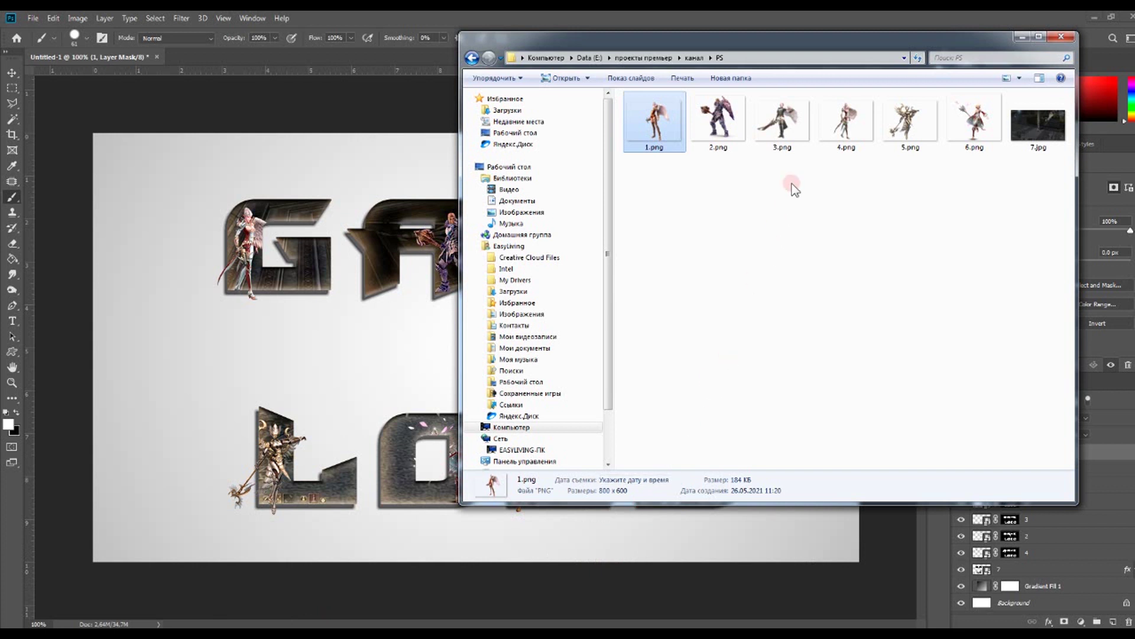
pyautogui.moveTo(794, 134); pyautogui.dragTo(425, 375)
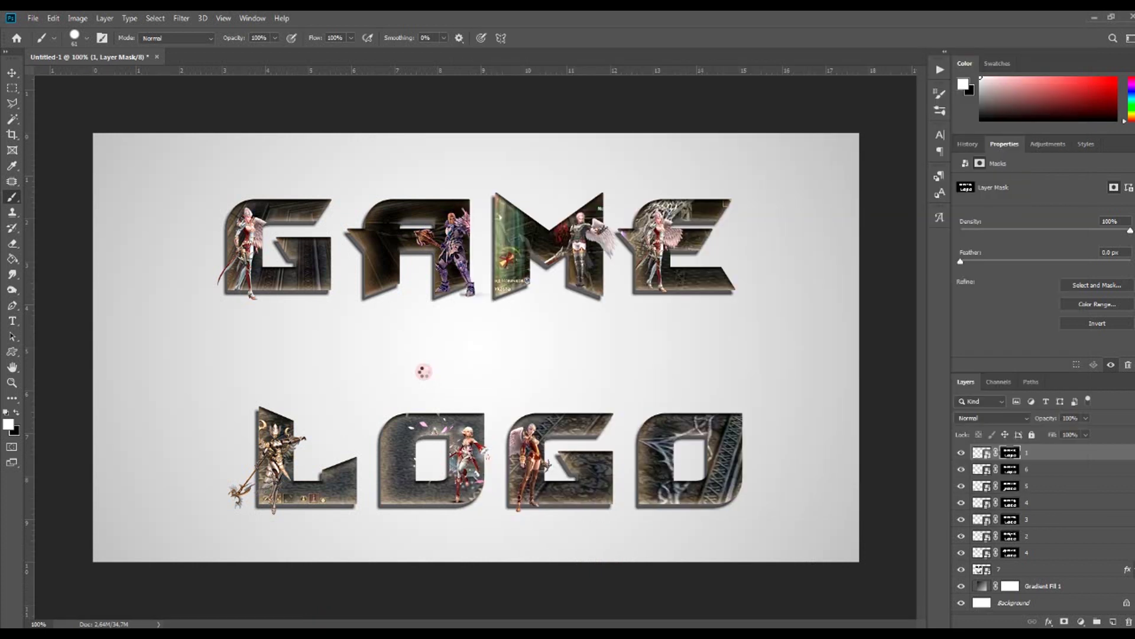
pyautogui.click(58, 18)
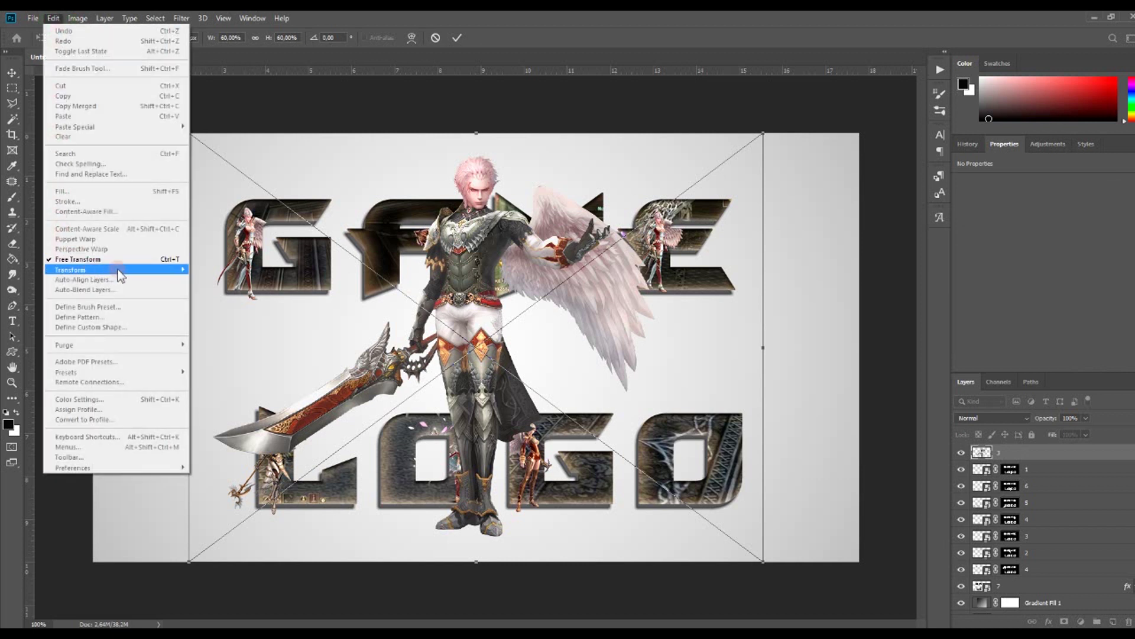
pyautogui.click(240, 391)
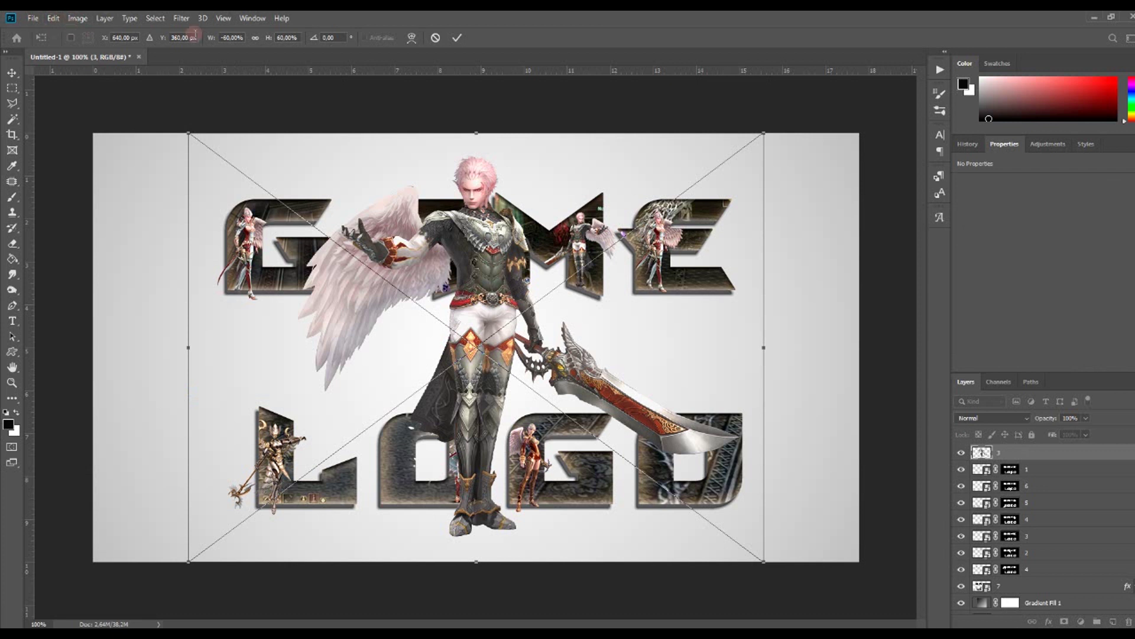
# Step: Scale 3.png proportionally to about 13.82% and position it on LOGO's final O
pyautogui.click(255, 37)
pyautogui.moveTo(188, 136); pyautogui.dragTo(571, 430)
pyautogui.moveTo(666, 499); pyautogui.dragTo(721, 459)
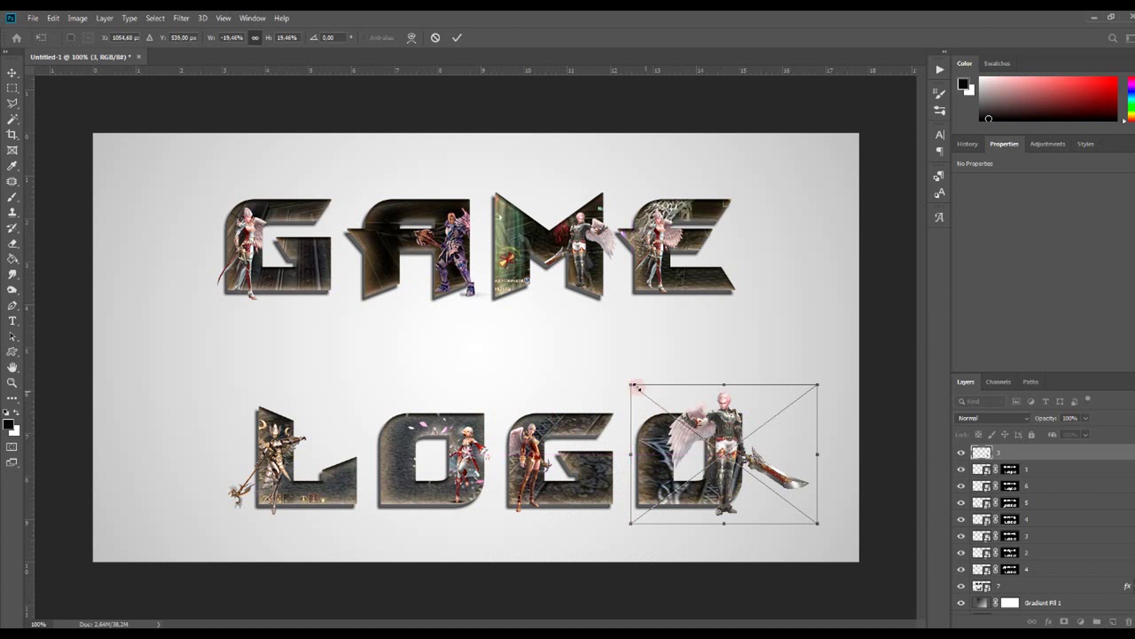
pyautogui.moveTo(631, 385)
pyautogui.mouseDown()
pyautogui.moveTo(719, 454)
pyautogui.moveTo(707, 465)
pyautogui.mouseUp()
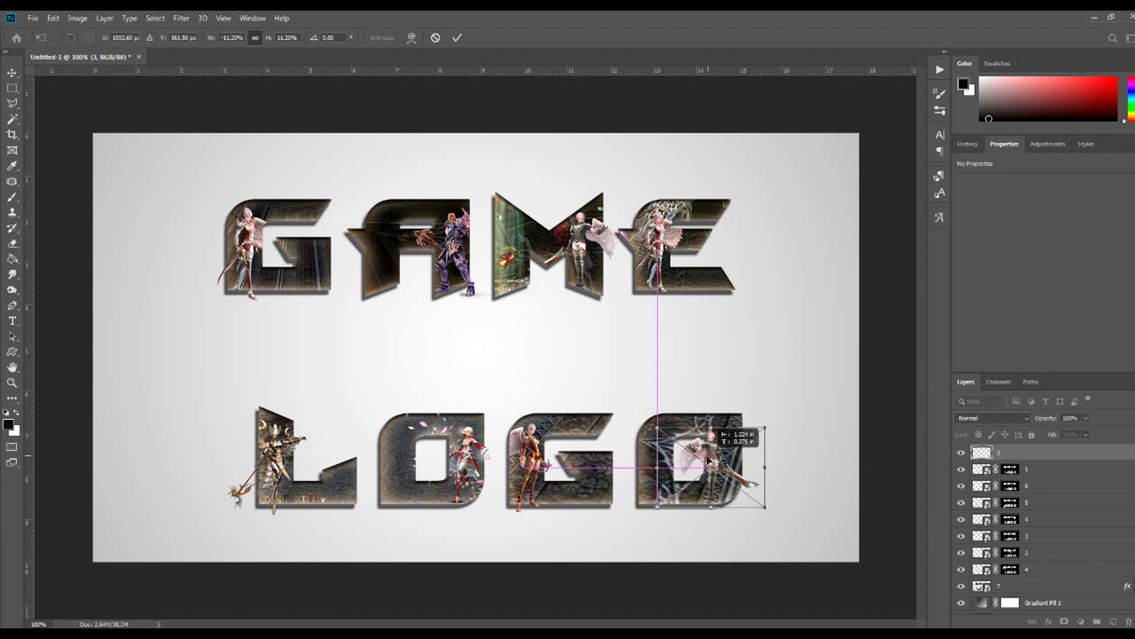
pyautogui.moveTo(708, 465); pyautogui.dragTo(708, 462)
pyautogui.moveTo(776, 418); pyautogui.dragTo(788, 412)
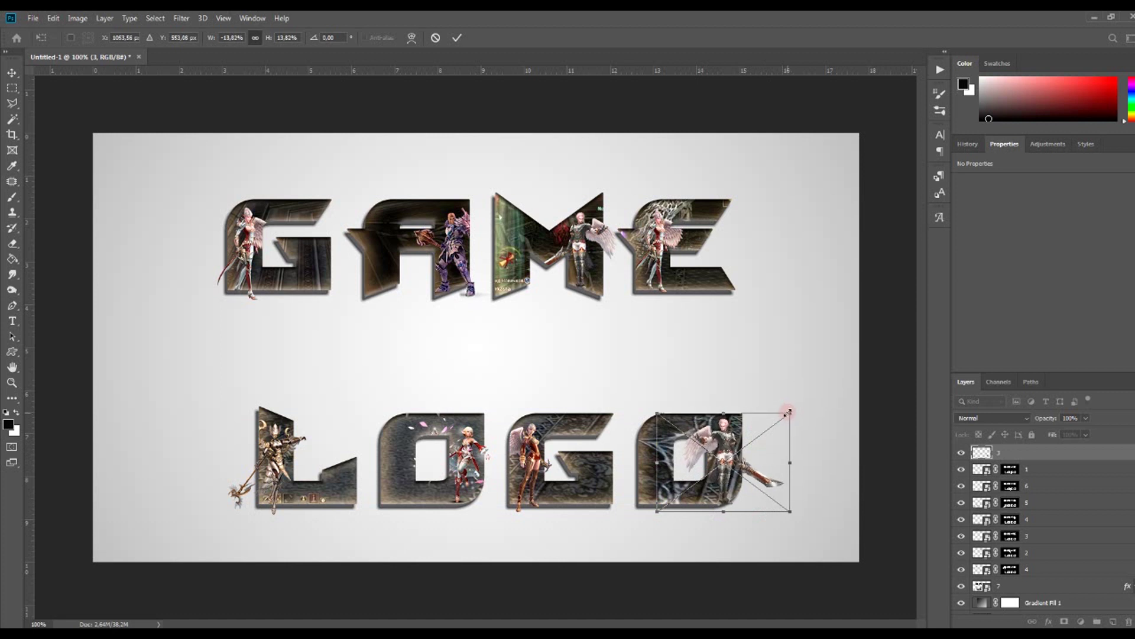
pyautogui.click(457, 37)
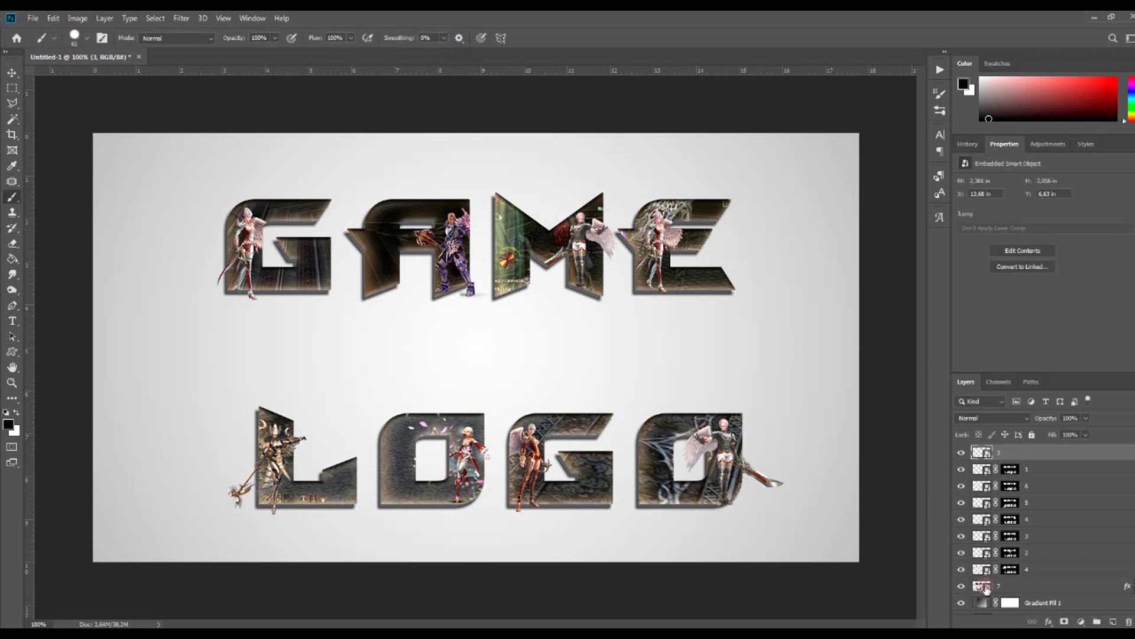
# Step: Mask layer 3 into the final O with its sword painted back, and hide the Background layer
pyautogui.click(1061, 622)
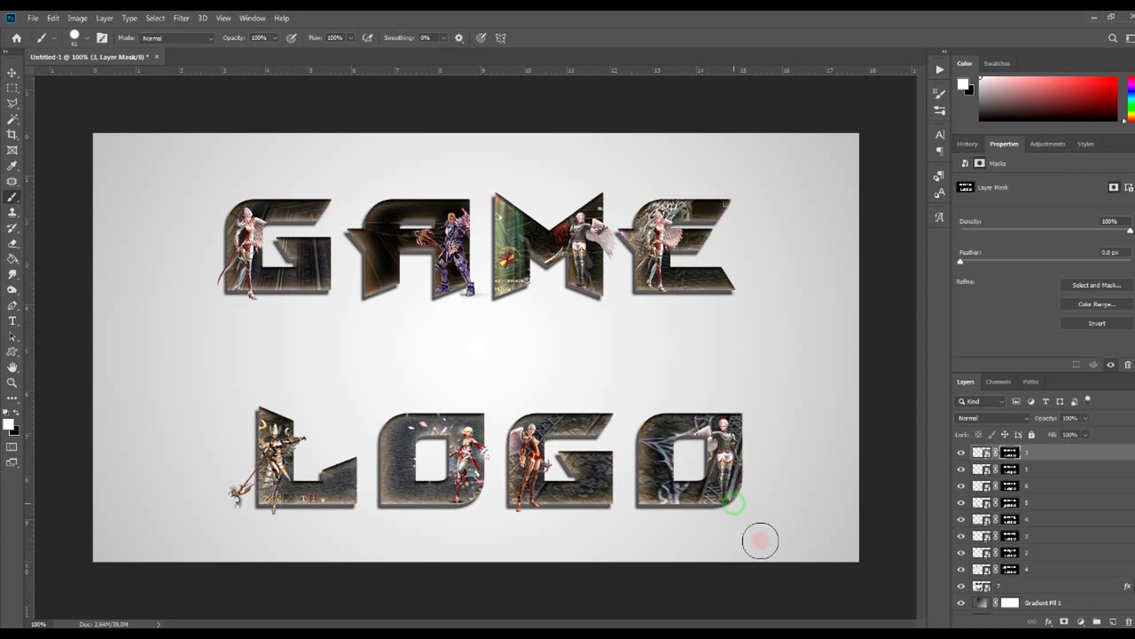
pyautogui.moveTo(748, 470); pyautogui.dragTo(782, 482)
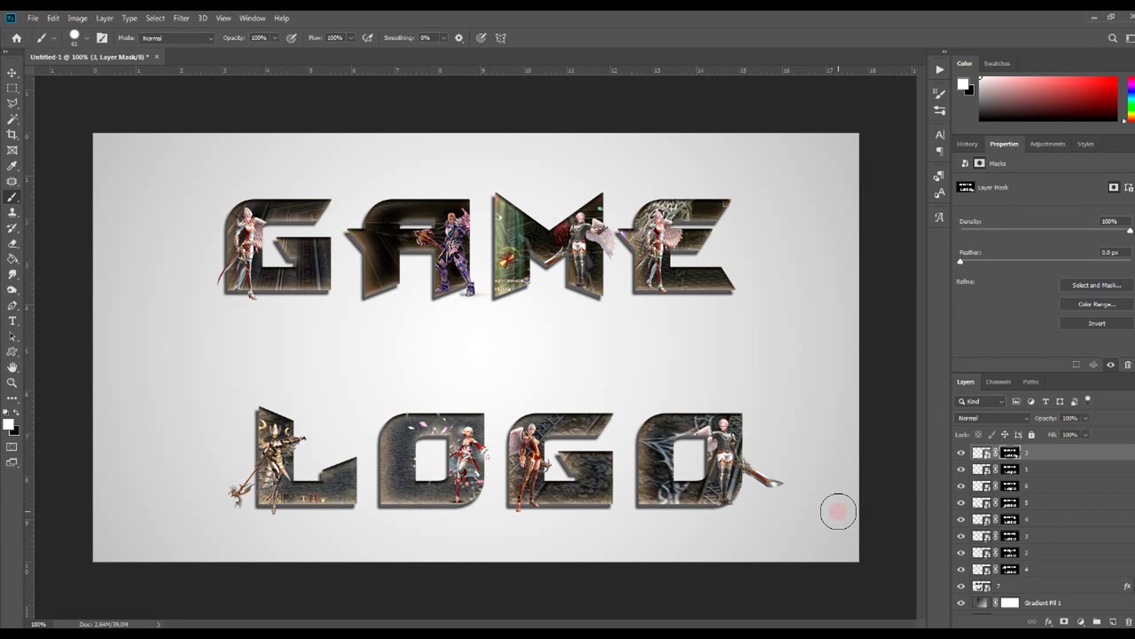
pyautogui.scroll(-1, 1017, 568)
pyautogui.click(961, 606)
pyautogui.click(961, 589)
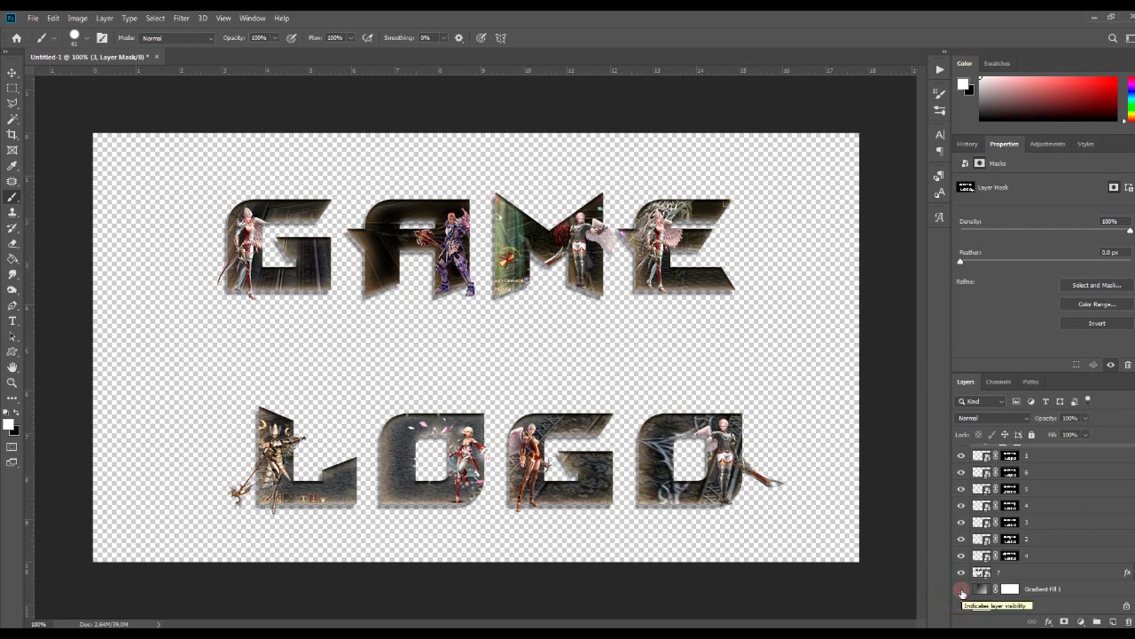
pyautogui.click(962, 589)
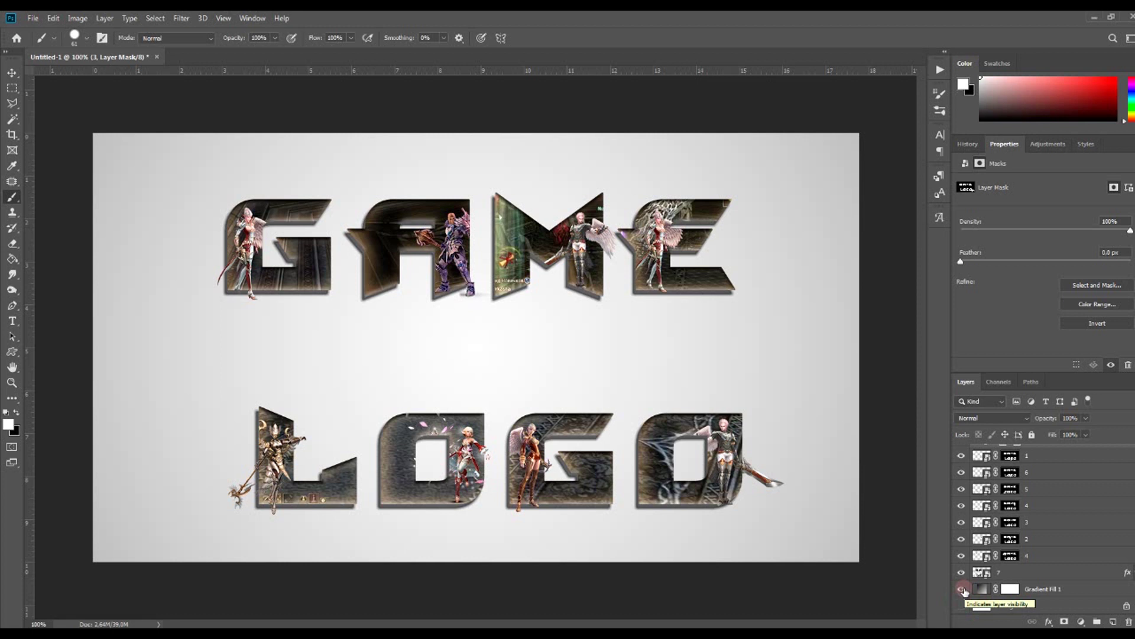
pyautogui.scroll(1, 1058, 556)
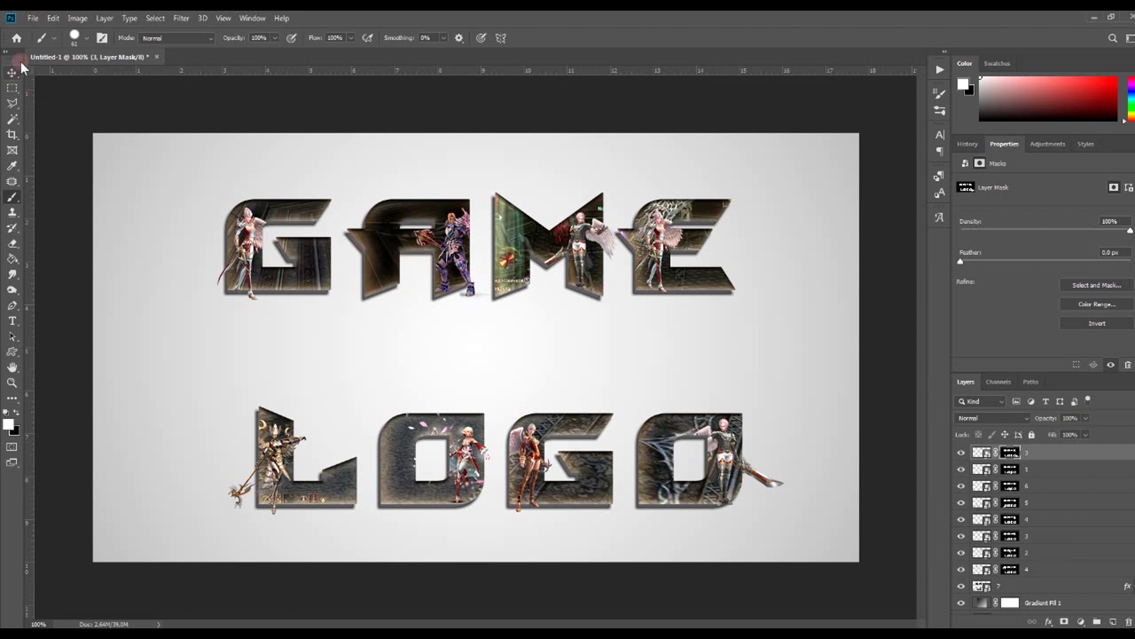
# Step: Select all, Copy Merged and paste as Layer 1, then hide the original layers beneath
pyautogui.click(56, 18)
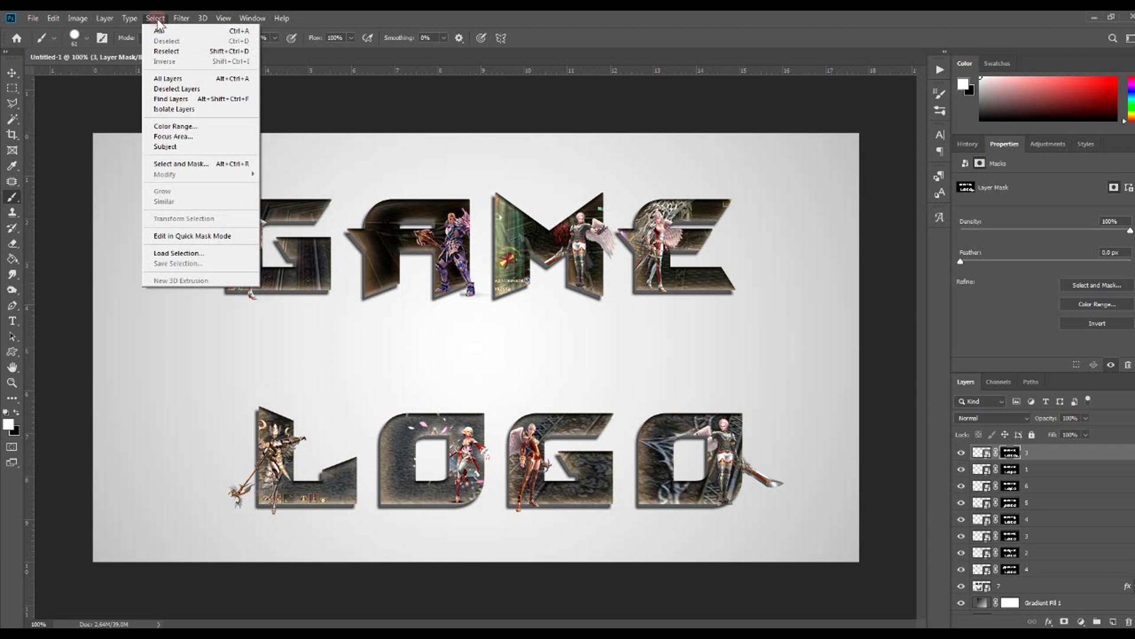
pyautogui.click(168, 33)
pyautogui.click(53, 18)
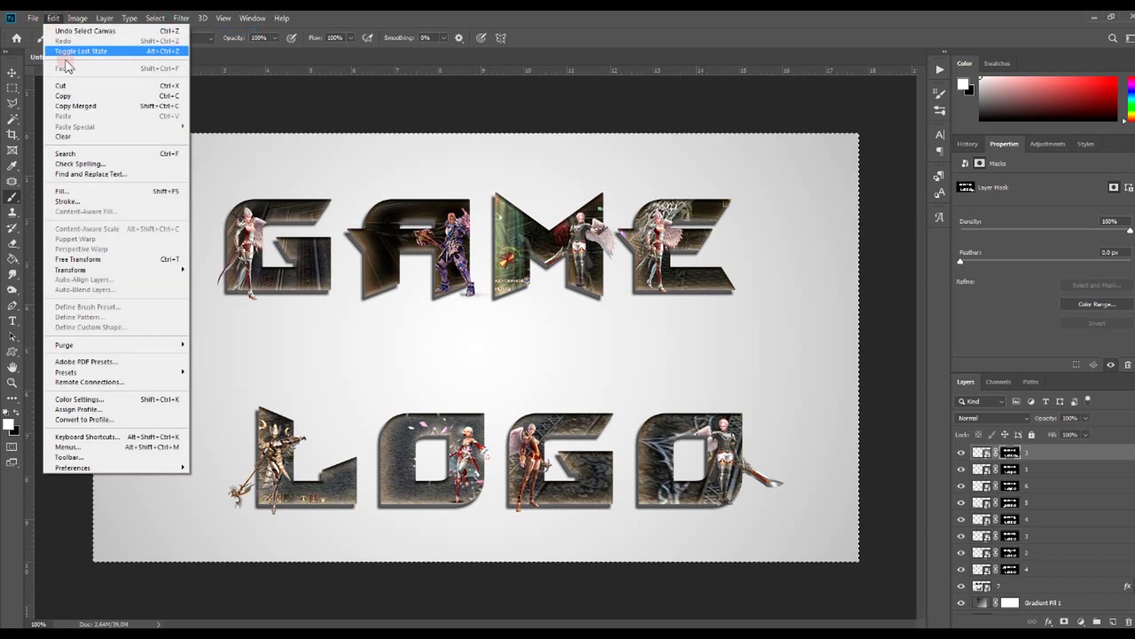
pyautogui.click(81, 107)
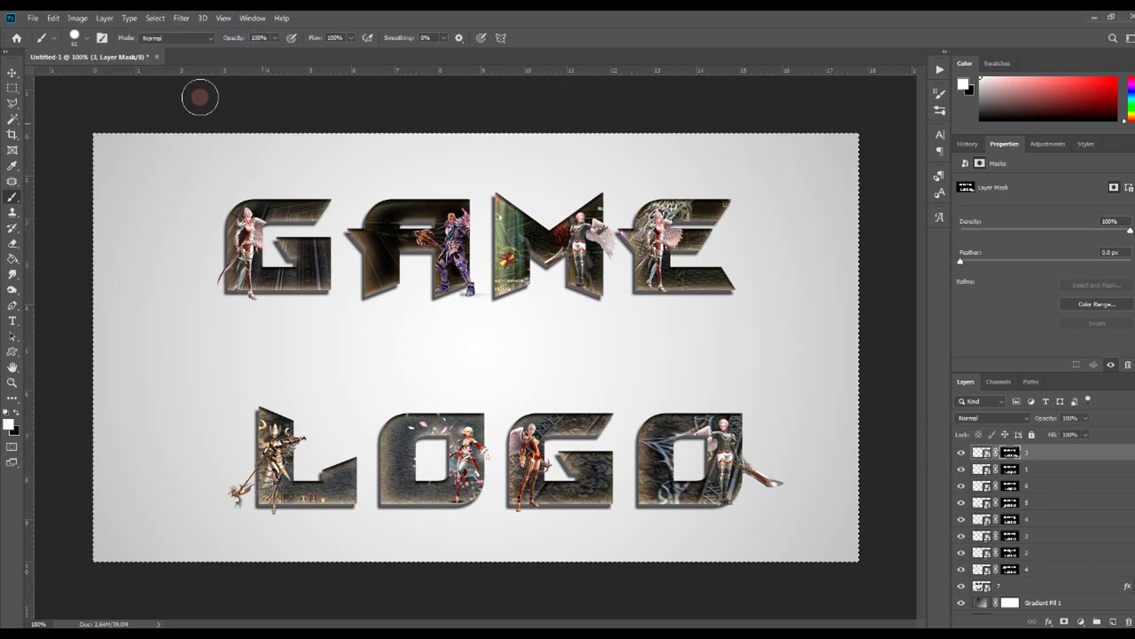
pyautogui.click(54, 19)
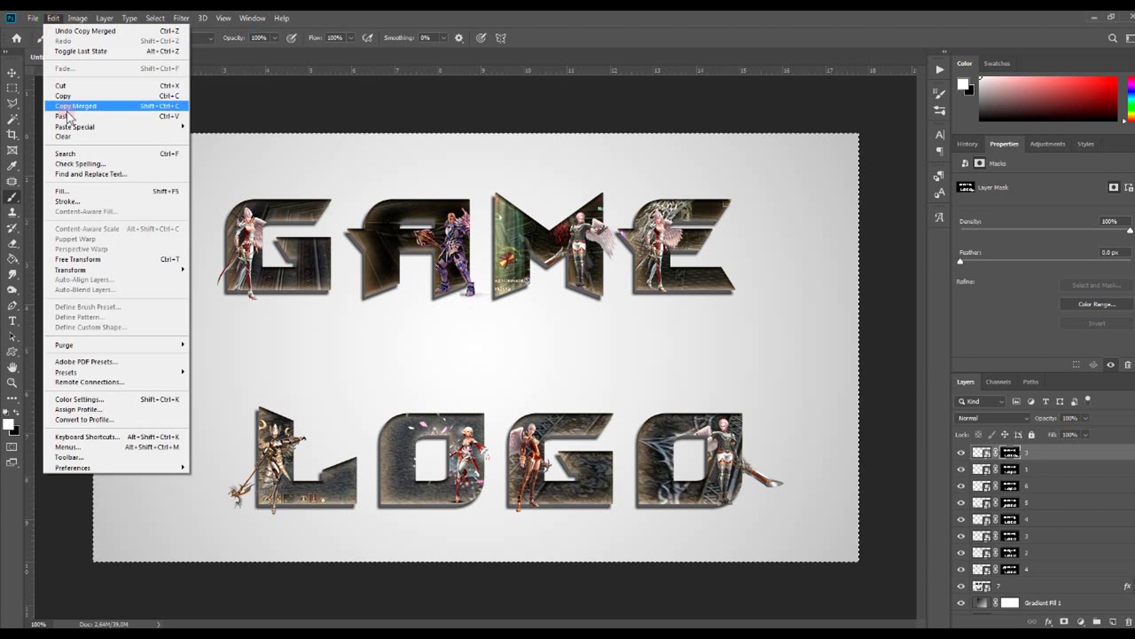
pyautogui.click(68, 116)
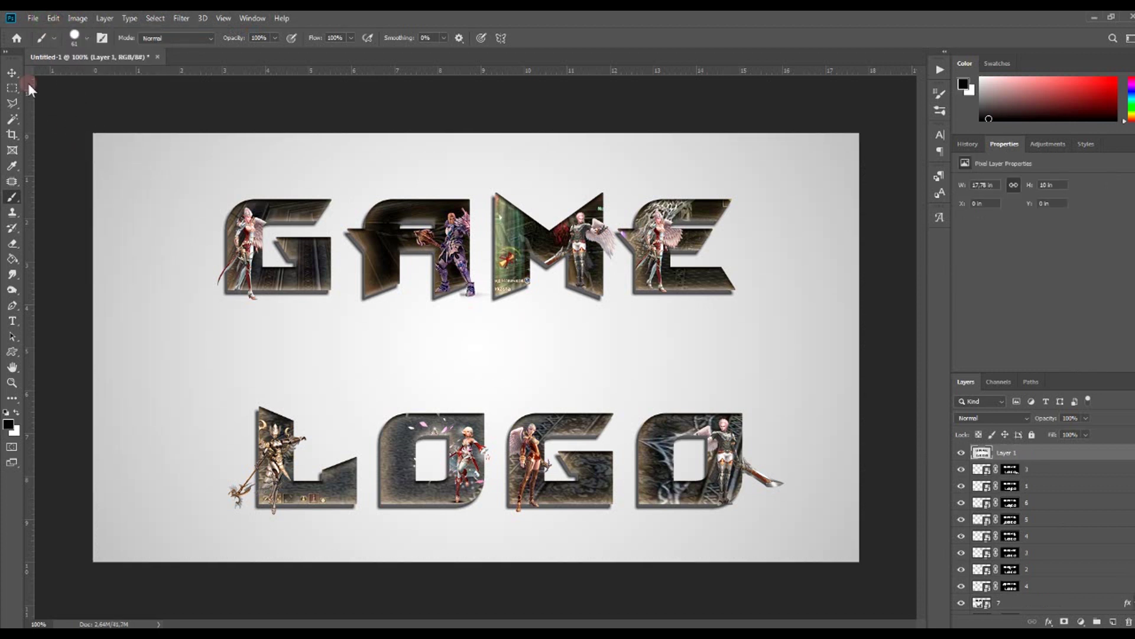
pyautogui.moveTo(965, 479)
pyautogui.mouseDown()
pyautogui.moveTo(964, 547)
pyautogui.moveTo(1005, 586)
pyautogui.mouseUp()
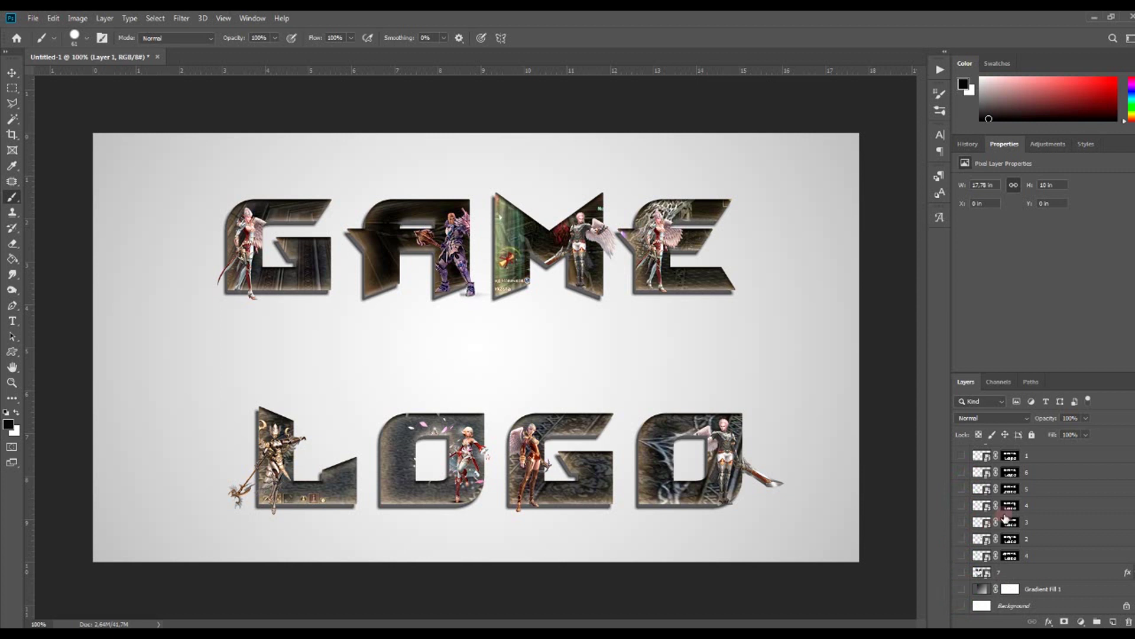
# Step: Toggle merged Layer 1's visibility and marquee-select the word GAME
pyautogui.scroll(2, 1000, 514)
pyautogui.click(962, 453)
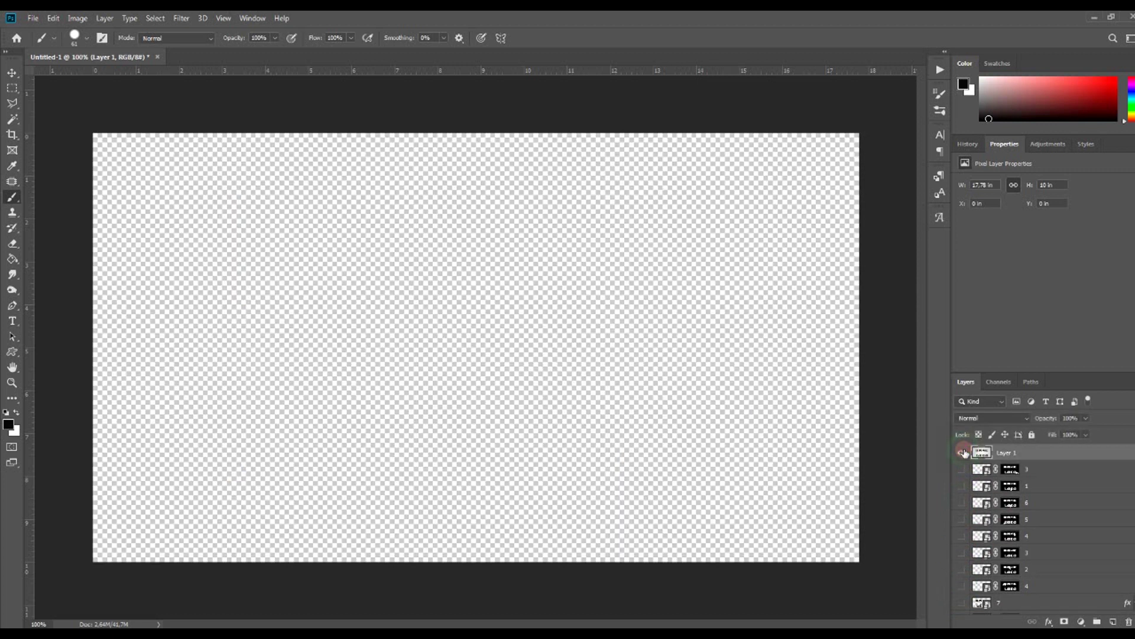
pyautogui.click(962, 452)
pyautogui.click(12, 88)
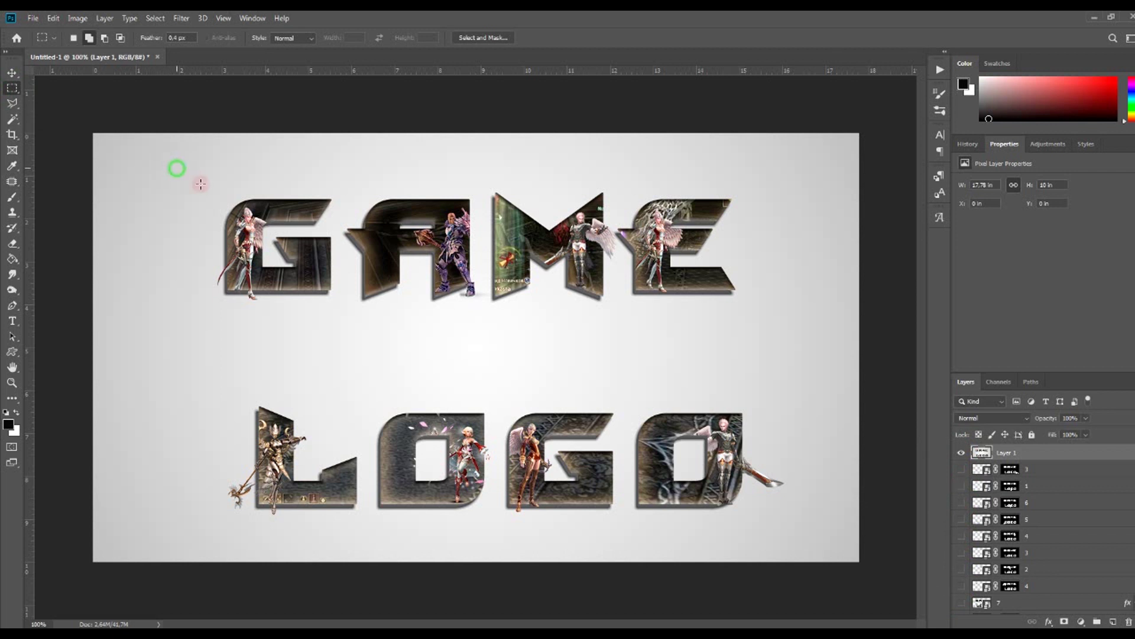
pyautogui.moveTo(177, 168); pyautogui.dragTo(766, 334)
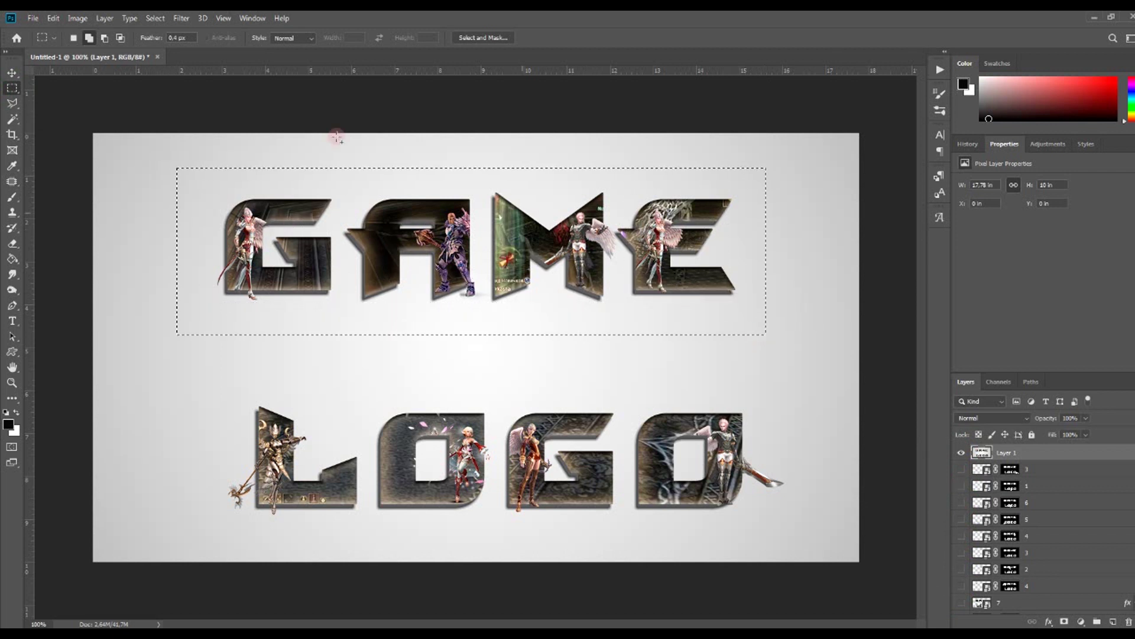
# Step: Cut GAME to its own layer via Layer Via Cut and move it down and right
pyautogui.rightClick(461, 244)
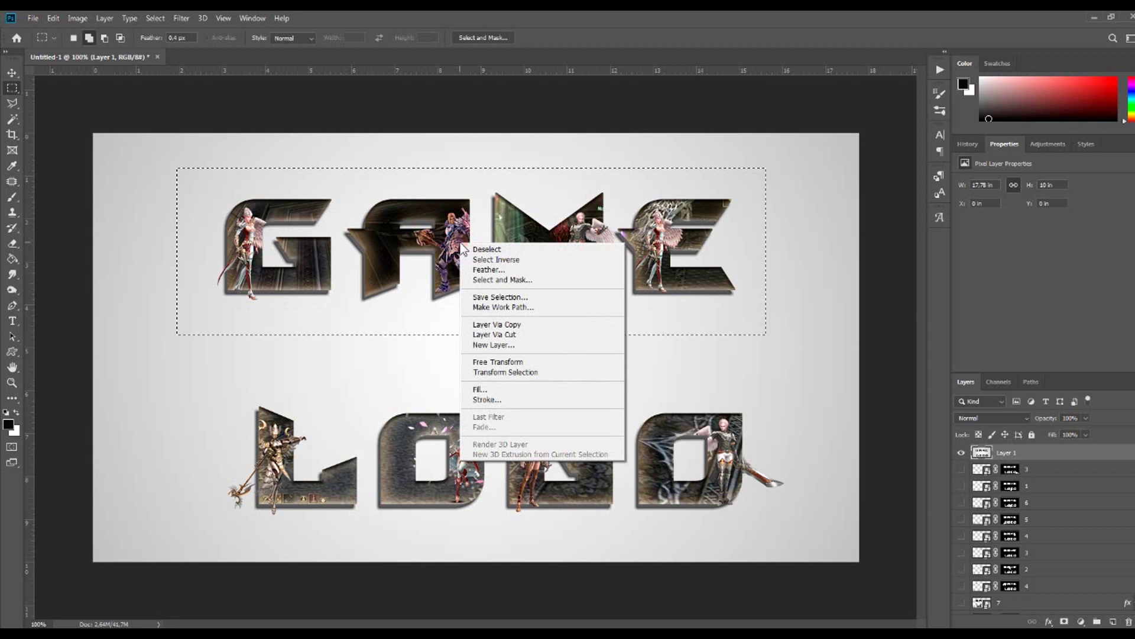
pyautogui.click(494, 324)
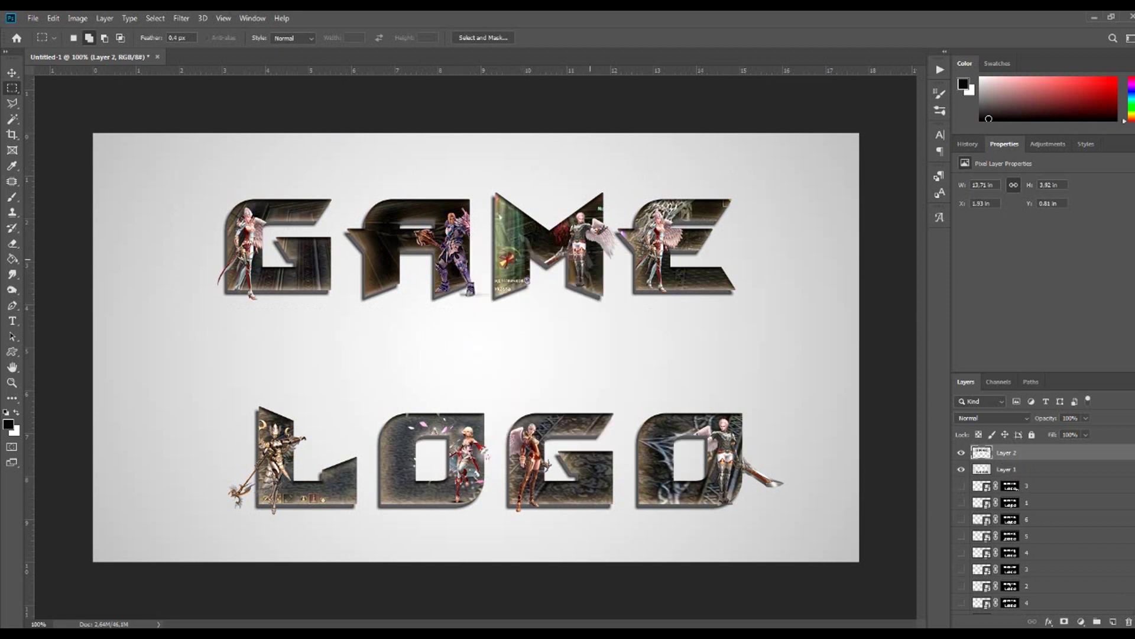
pyautogui.click(12, 72)
pyautogui.moveTo(593, 267)
pyautogui.mouseDown()
pyautogui.moveTo(607, 349)
pyautogui.moveTo(612, 332)
pyautogui.mouseUp()
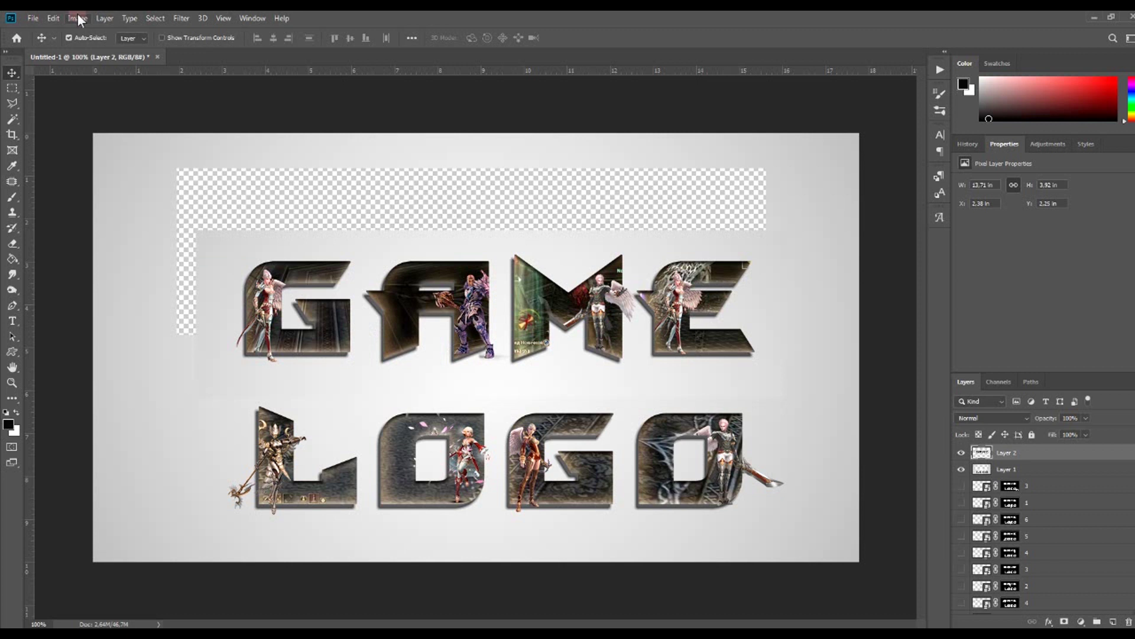
# Step: Undo the GAME move and revert History to the Rectangular Marquee state
pyautogui.click(53, 18)
pyautogui.click(59, 25)
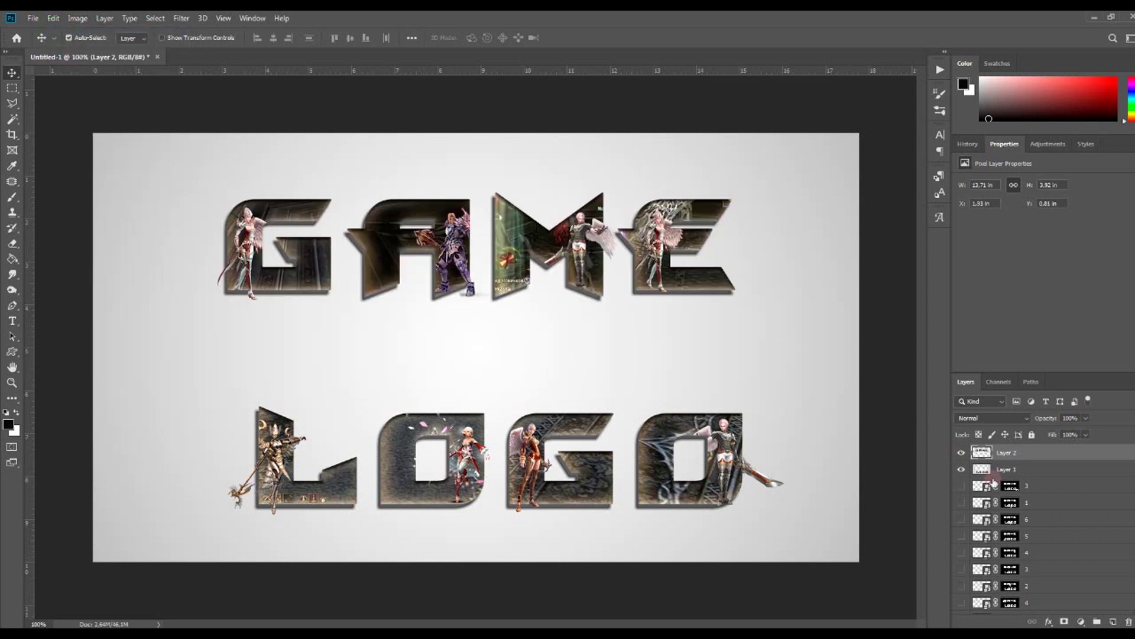
pyautogui.click(967, 145)
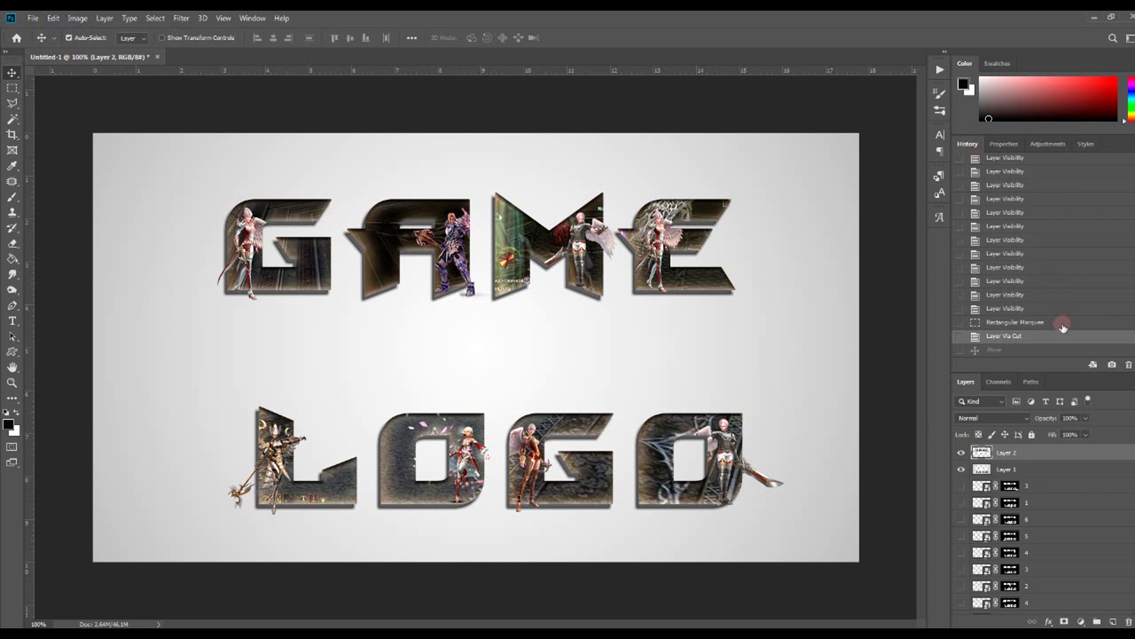
pyautogui.click(1024, 323)
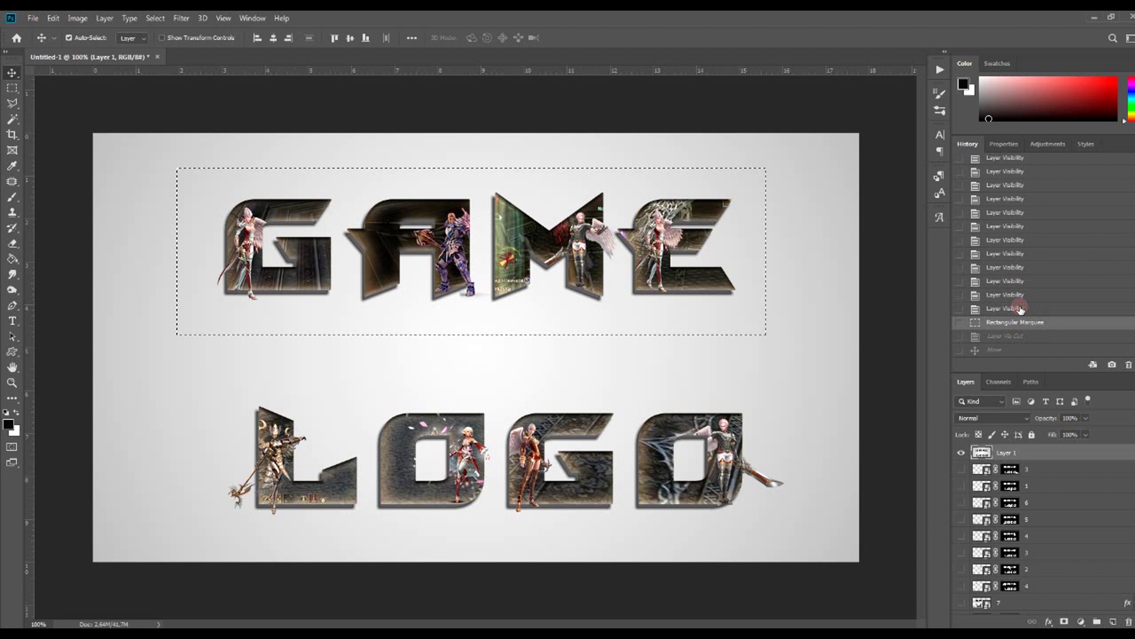
pyautogui.scroll(5, 1017, 307)
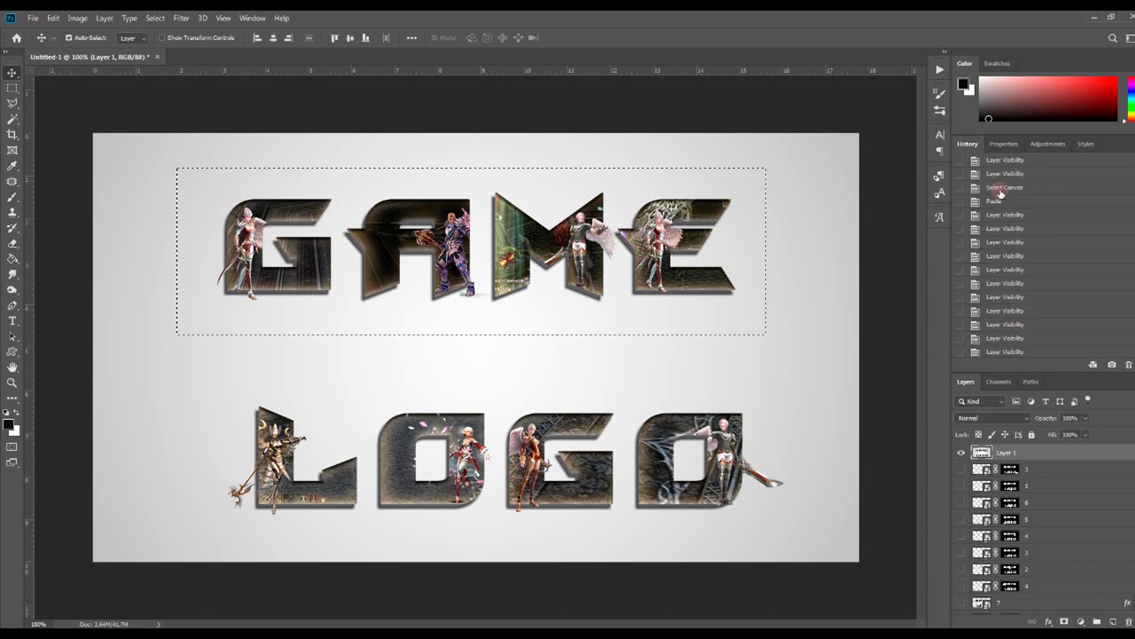
# Step: Revert to the Select Canvas state, hide Gradient Fill 1, and paste a merged copy as Layer 1
pyautogui.click(1000, 188)
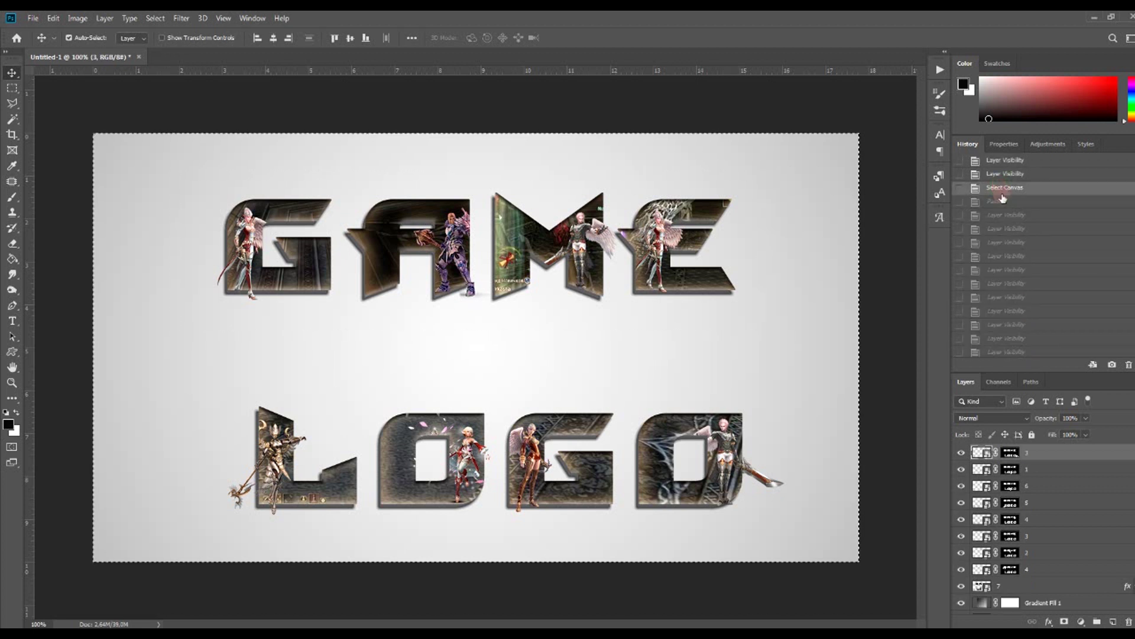
pyautogui.scroll(-1, 1029, 538)
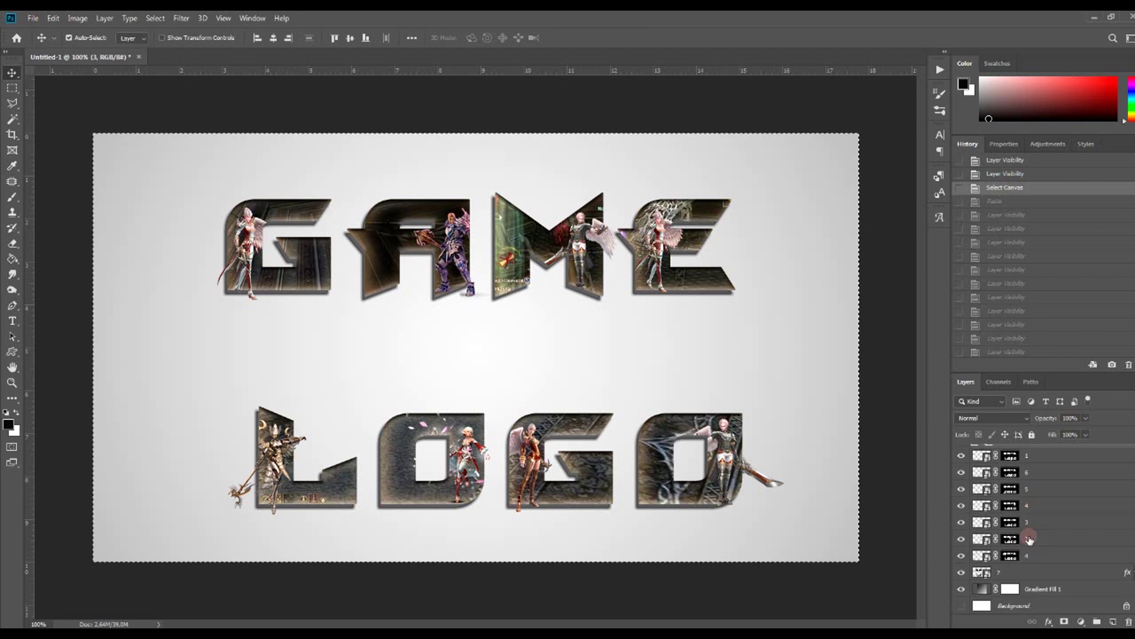
pyautogui.click(959, 587)
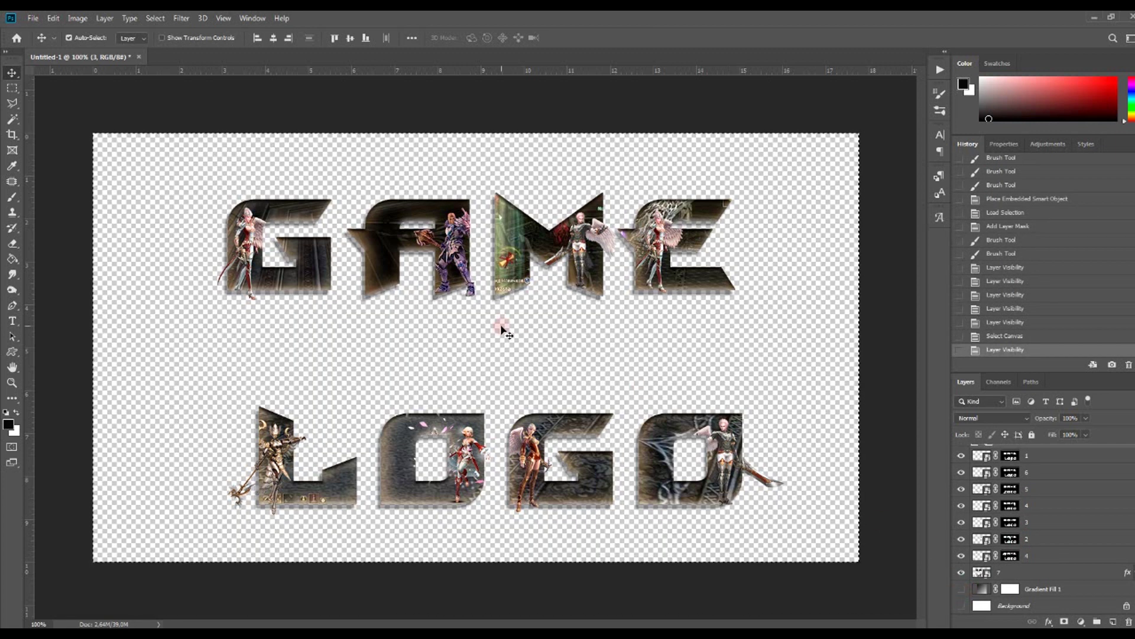
pyautogui.click(55, 18)
pyautogui.click(75, 106)
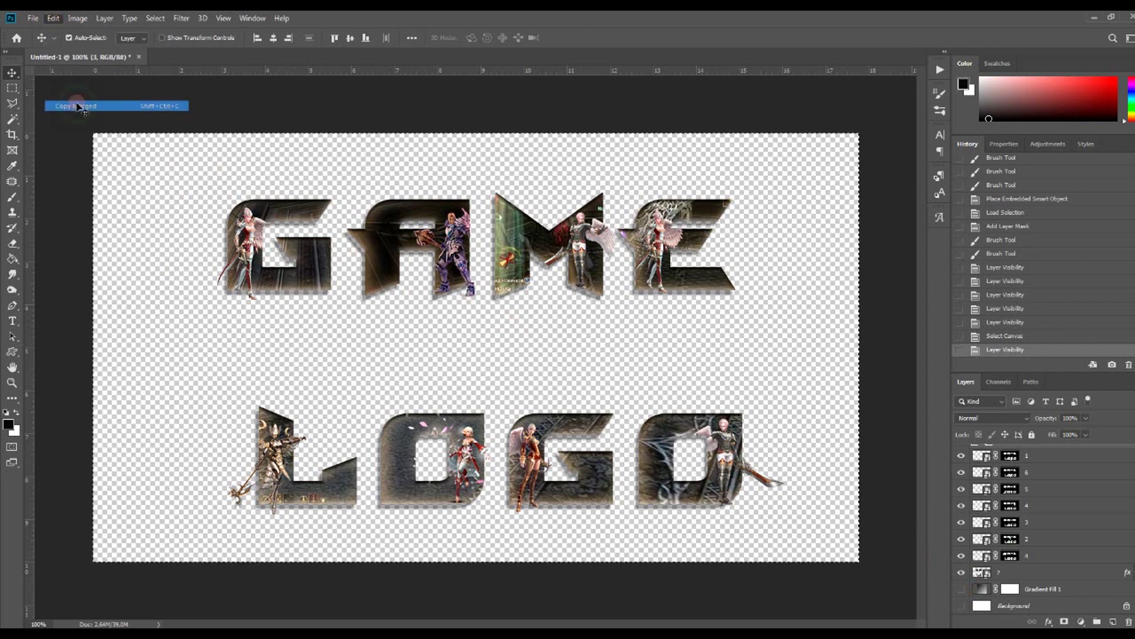
pyautogui.click(58, 18)
pyautogui.click(63, 116)
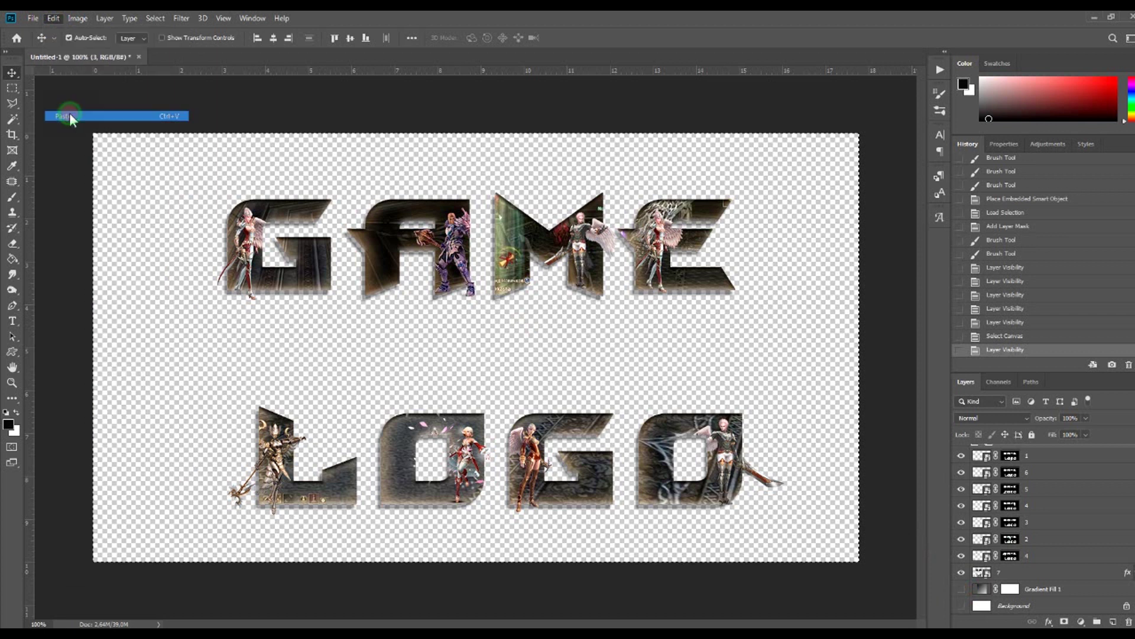
# Step: Hide the separate letter layers and show Gradient Fill 1 again
pyautogui.click(962, 469)
pyautogui.click(961, 503)
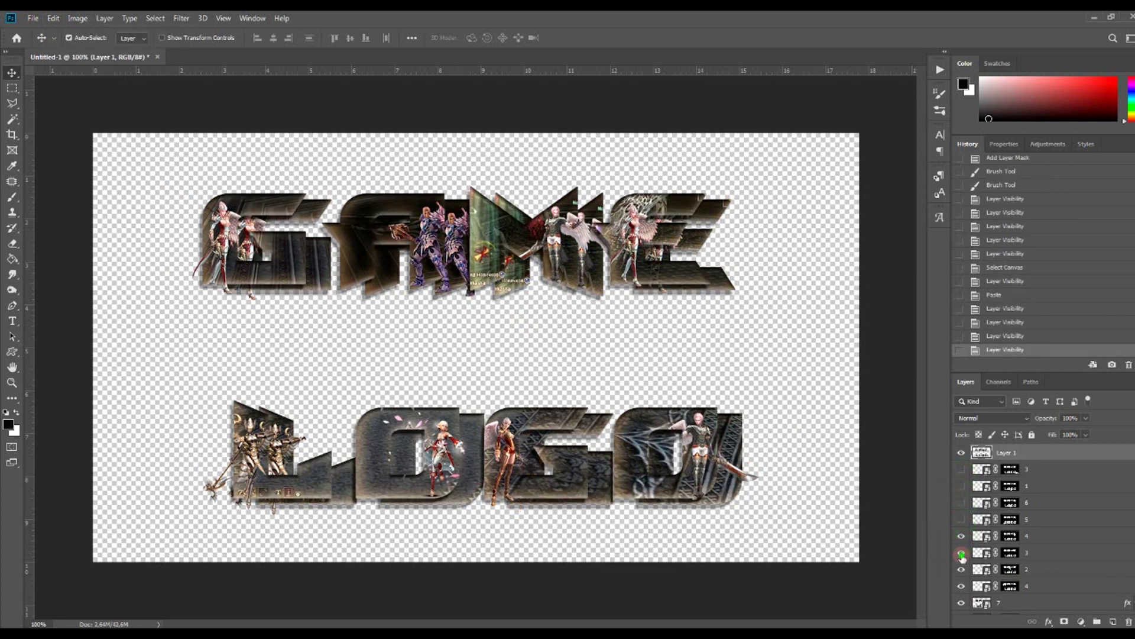
pyautogui.click(962, 553)
pyautogui.click(962, 586)
pyautogui.scroll(-1, 995, 581)
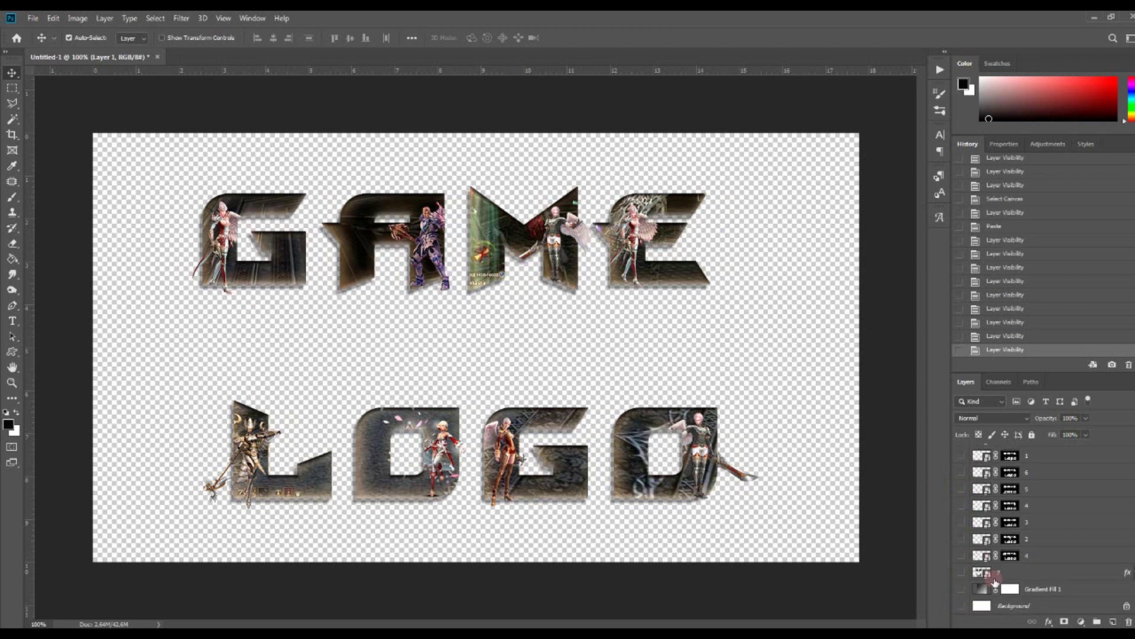
pyautogui.click(964, 590)
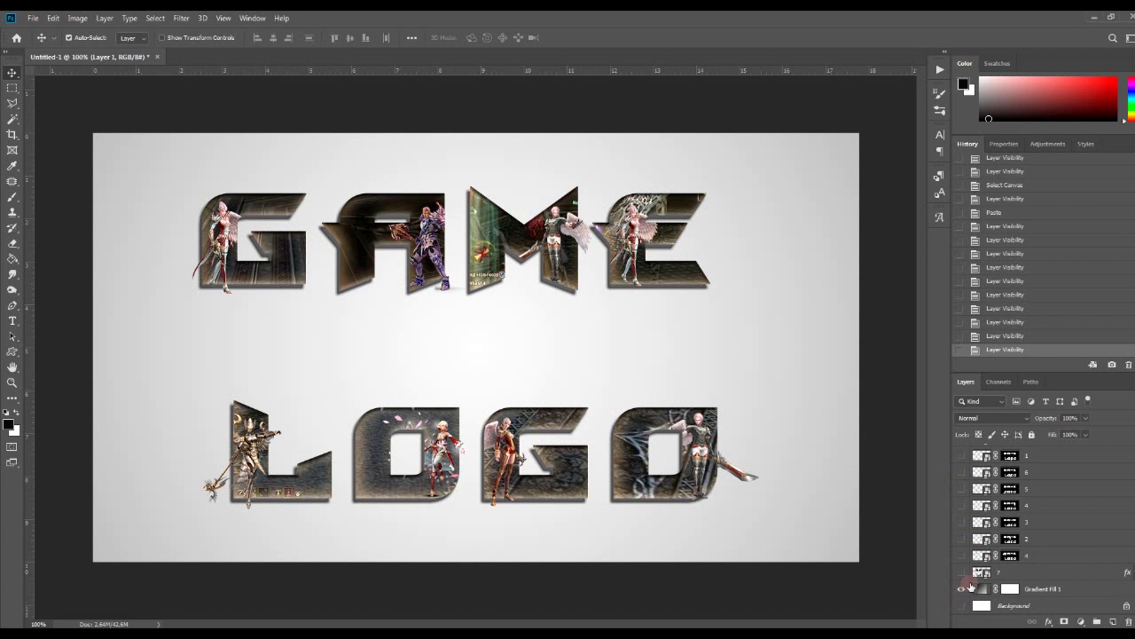
pyautogui.scroll(1, 991, 556)
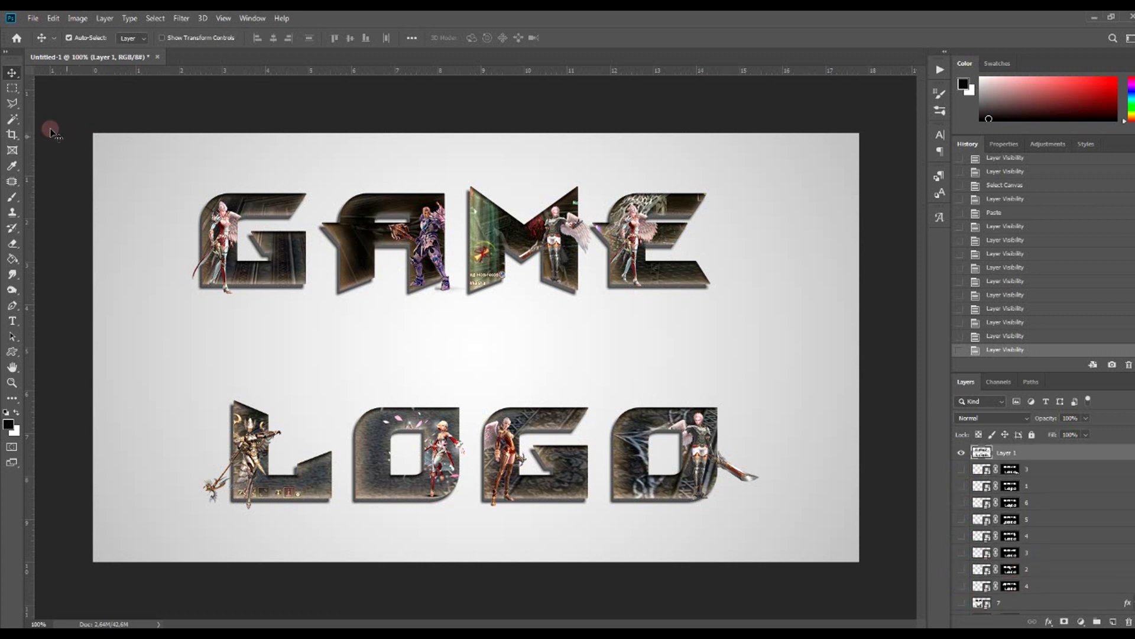
# Step: Cut the marquee-selected word GAME onto its own Layer 2 with Layer Via Cut
pyautogui.click(11, 88)
pyautogui.moveTo(143, 160); pyautogui.dragTo(757, 335)
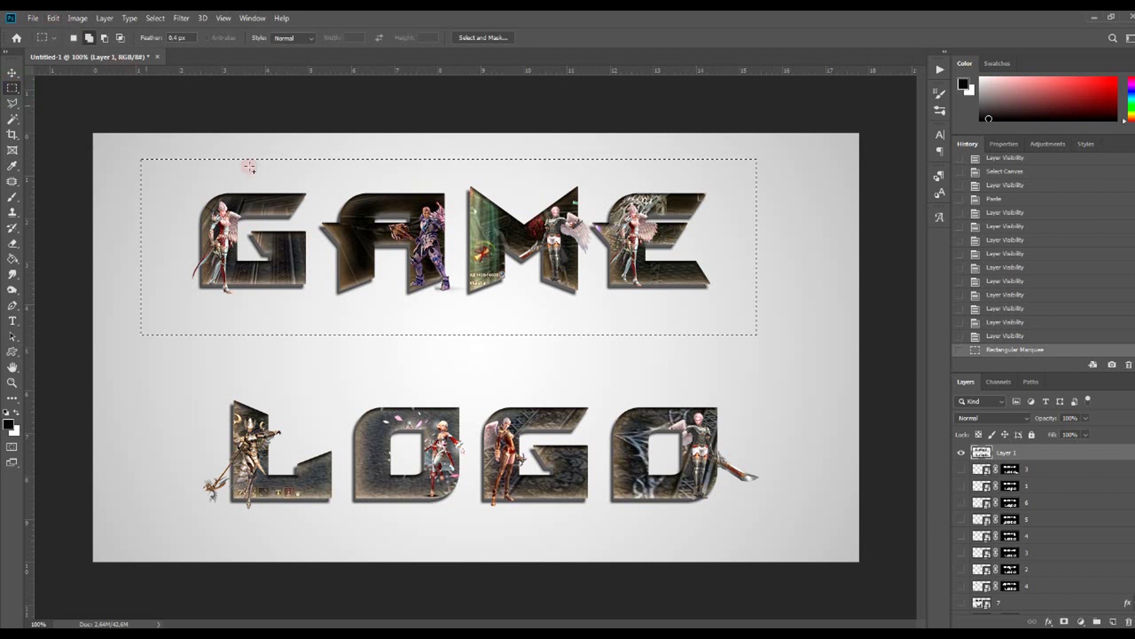
pyautogui.rightClick(380, 231)
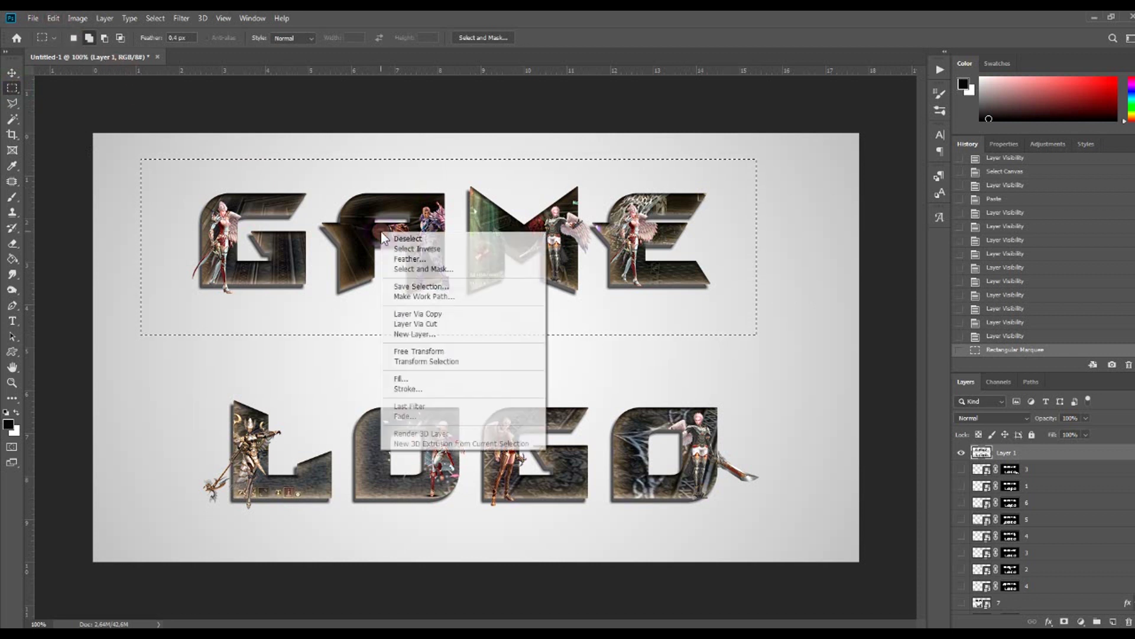
pyautogui.click(420, 325)
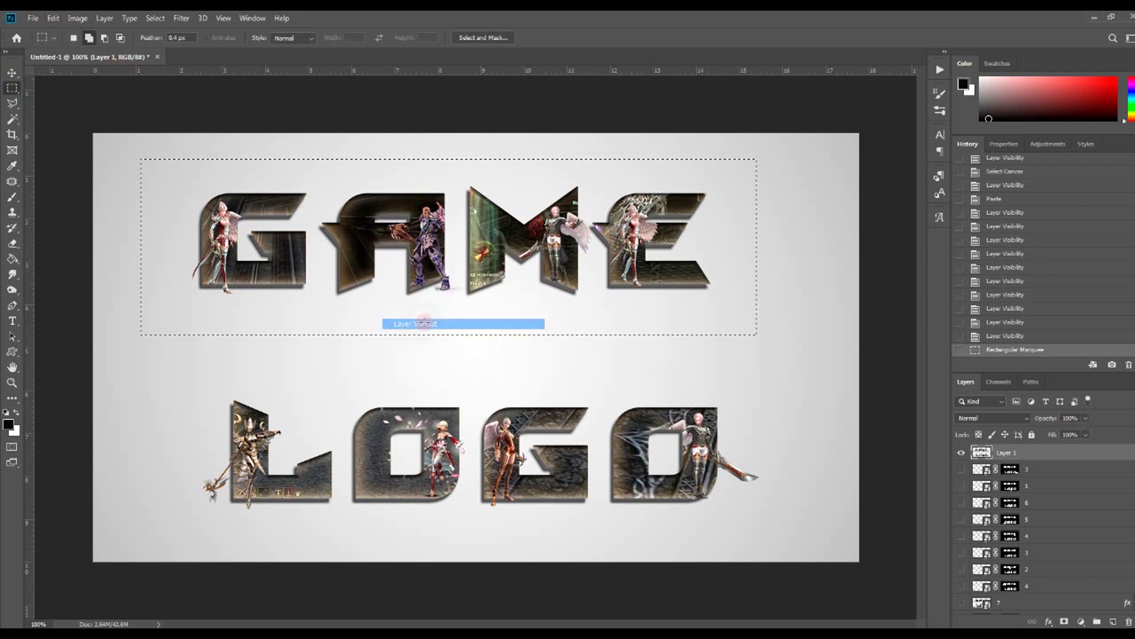
# Step: Move GAME down and LOGO on Layer 1 up to close the gap between them
pyautogui.click(13, 73)
pyautogui.moveTo(566, 267); pyautogui.dragTo(580, 304)
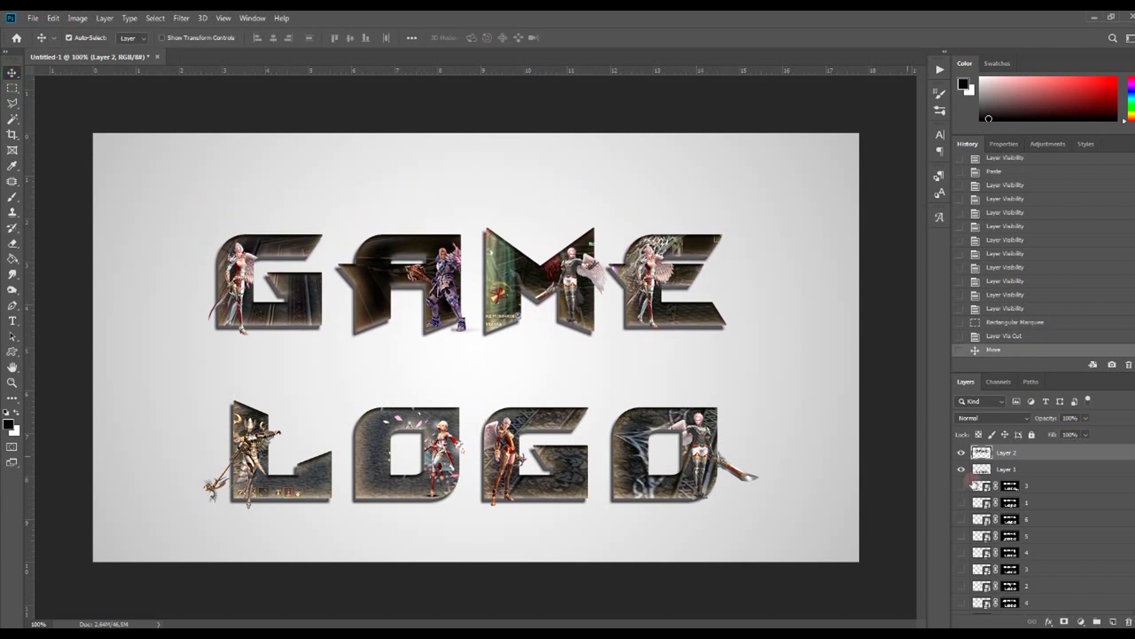
pyautogui.click(1027, 473)
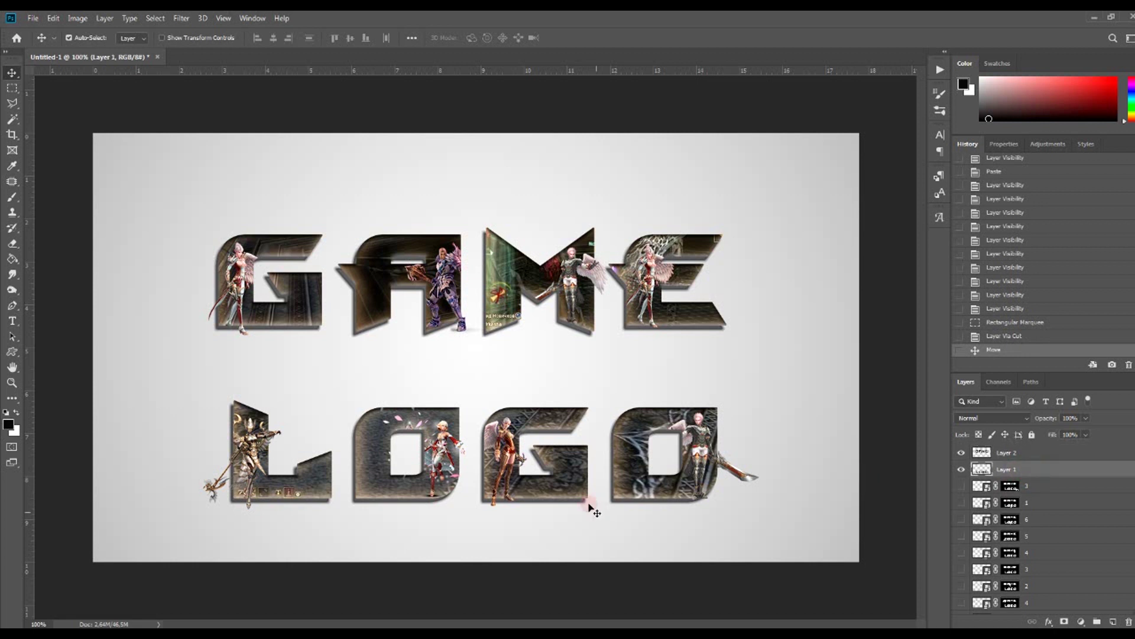
pyautogui.moveTo(571, 486); pyautogui.dragTo(571, 446)
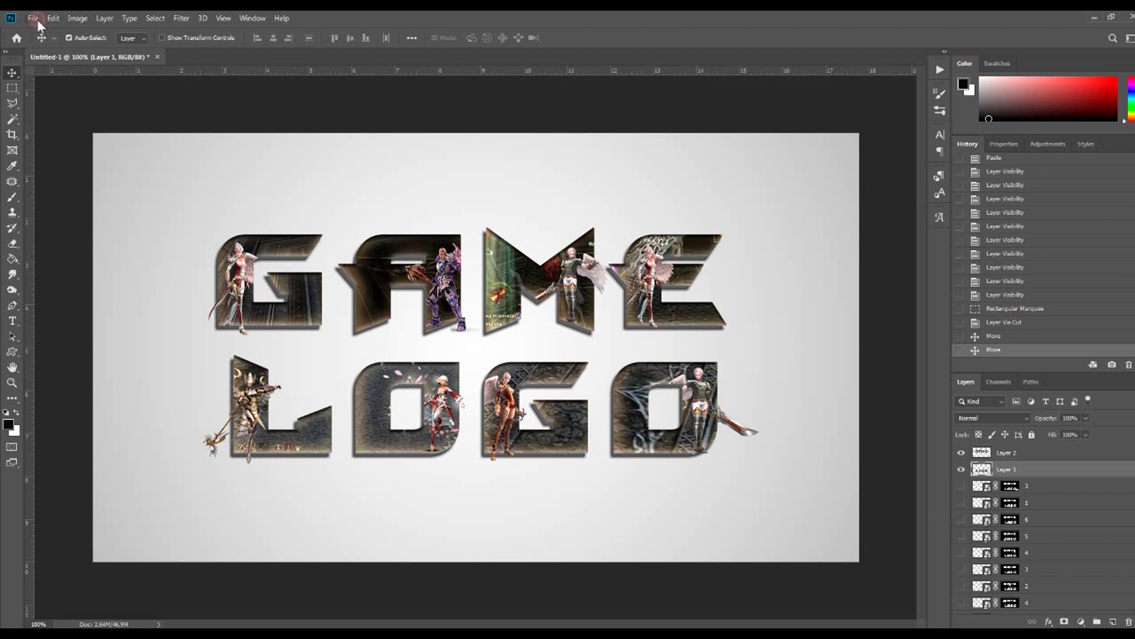
# Step: Hide Gradient Fill 1 and save the logo as a transparent PNG-8 named 123 via Save for Web
pyautogui.scroll(-3, 1026, 566)
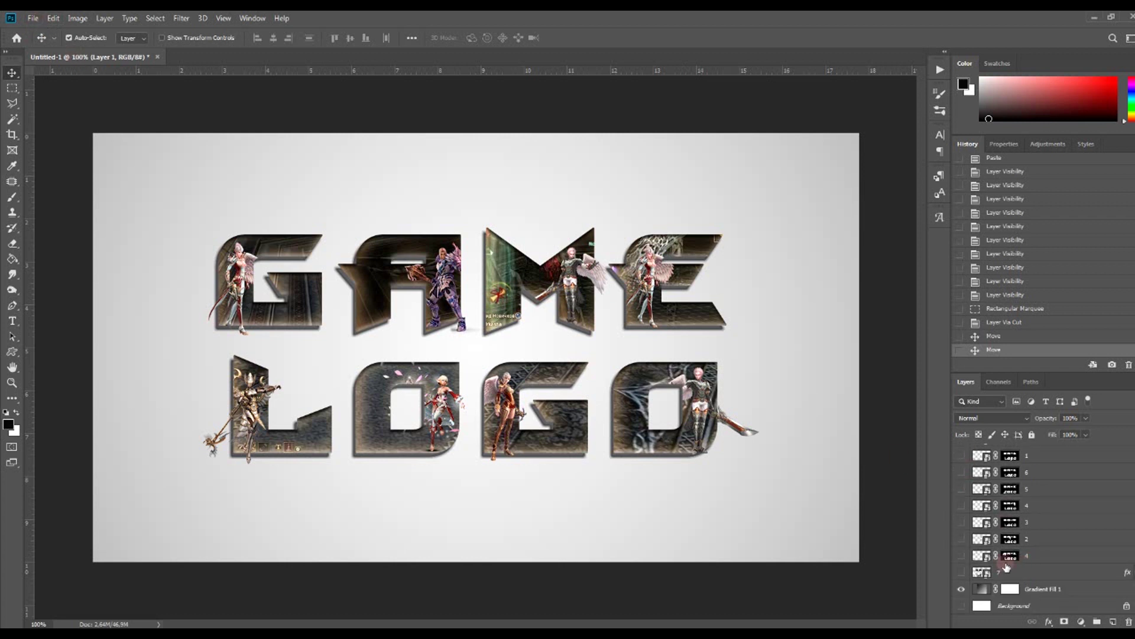
pyautogui.click(965, 590)
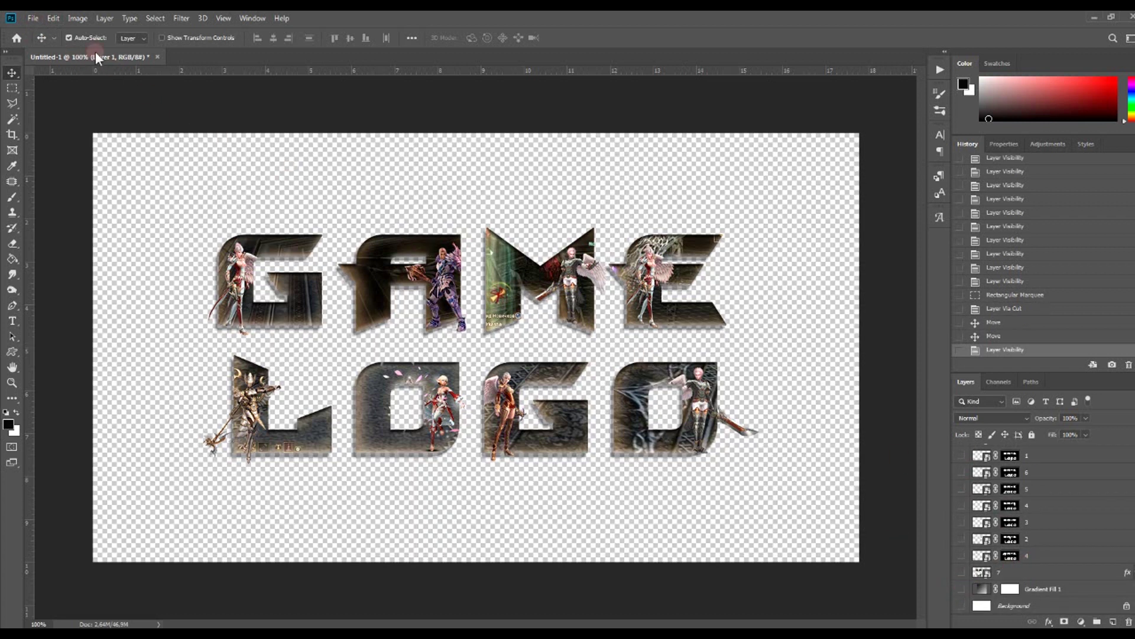
pyautogui.click(34, 19)
pyautogui.moveTo(46, 167)
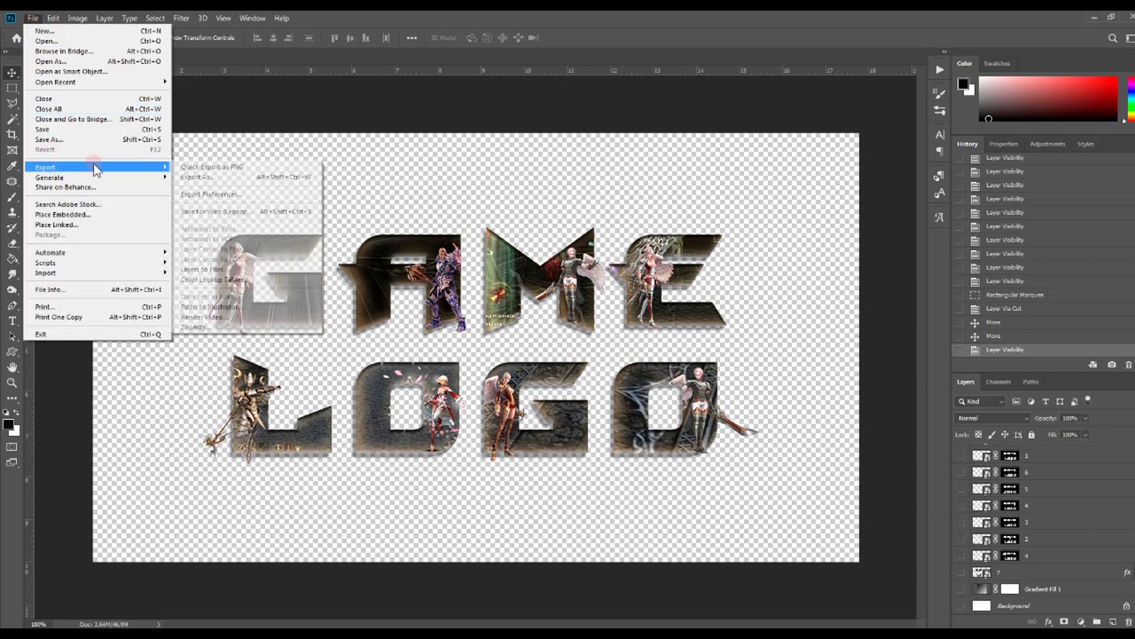
pyautogui.click(216, 211)
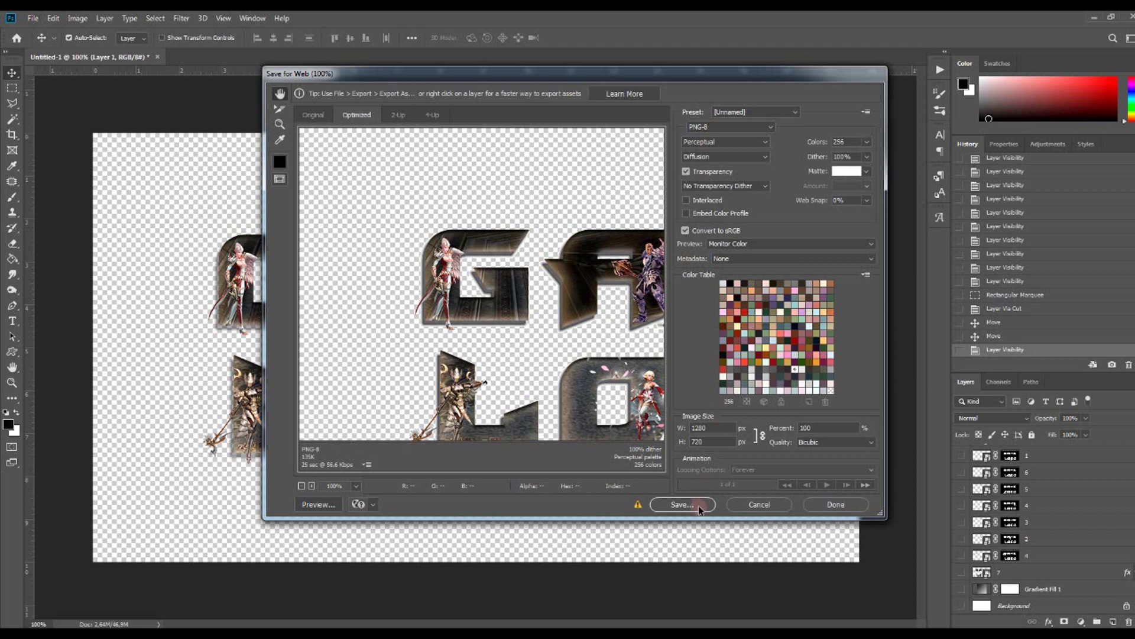
pyautogui.click(682, 505)
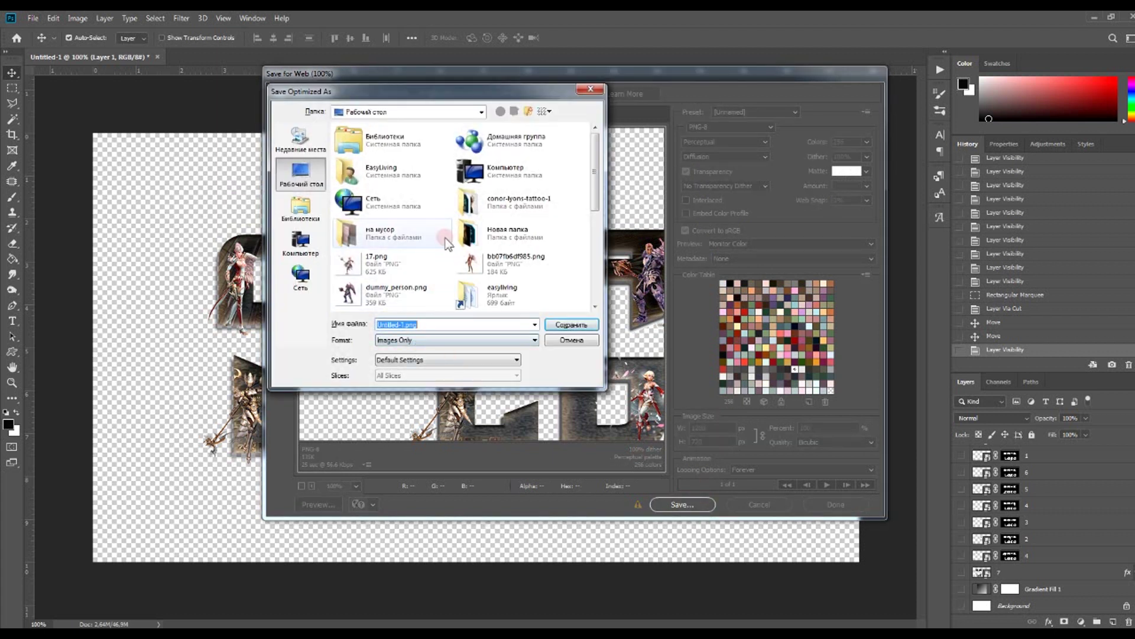
pyautogui.write('123')
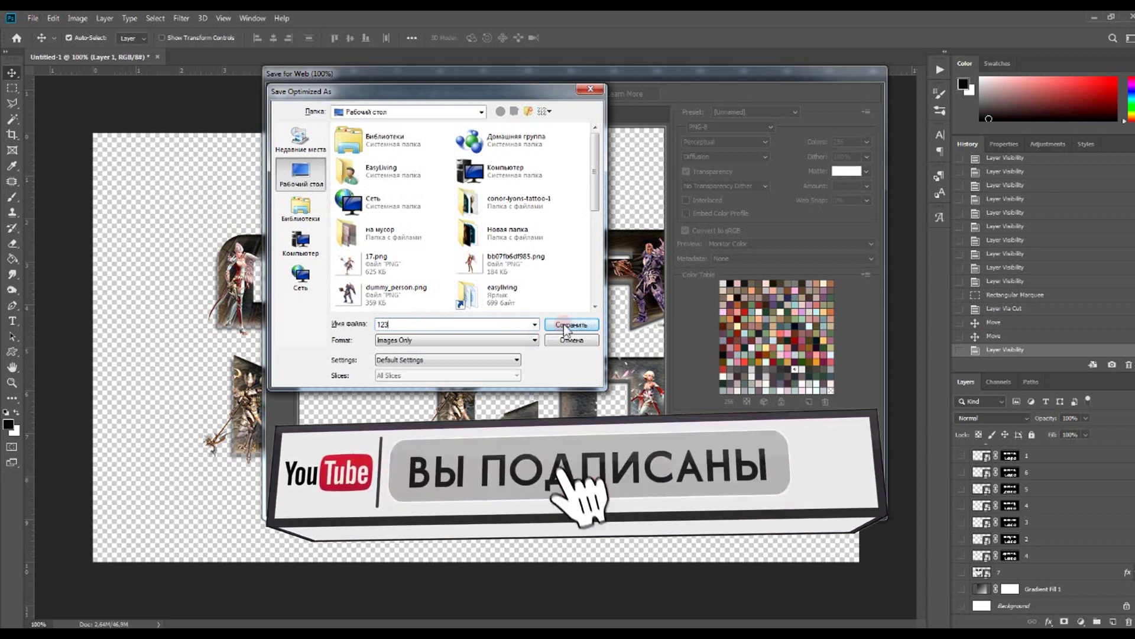
pyautogui.click(565, 325)
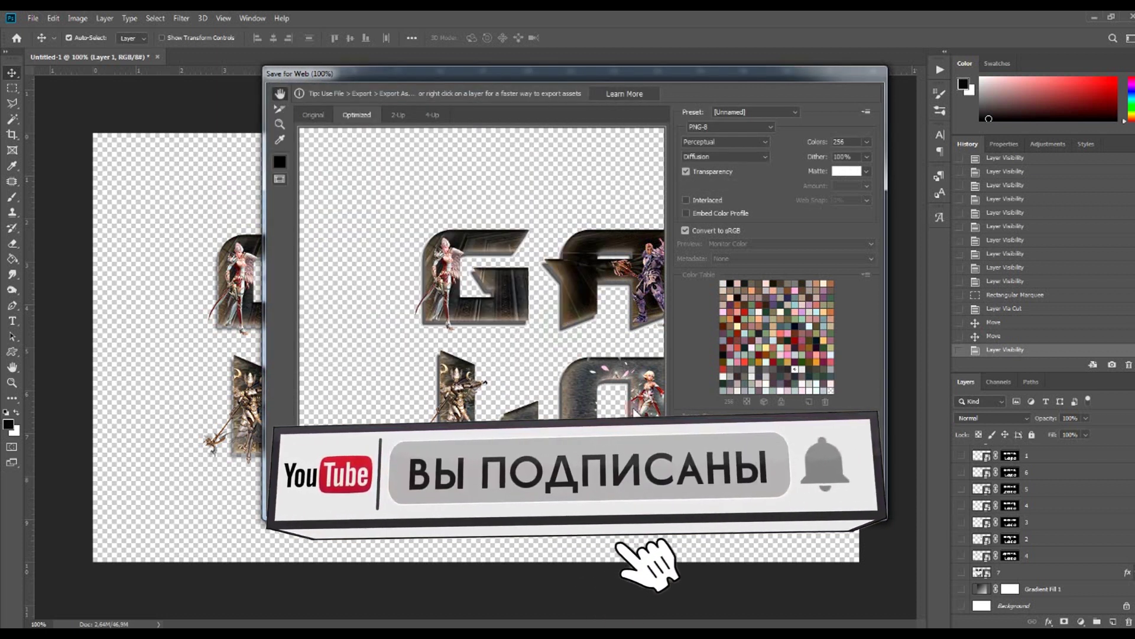